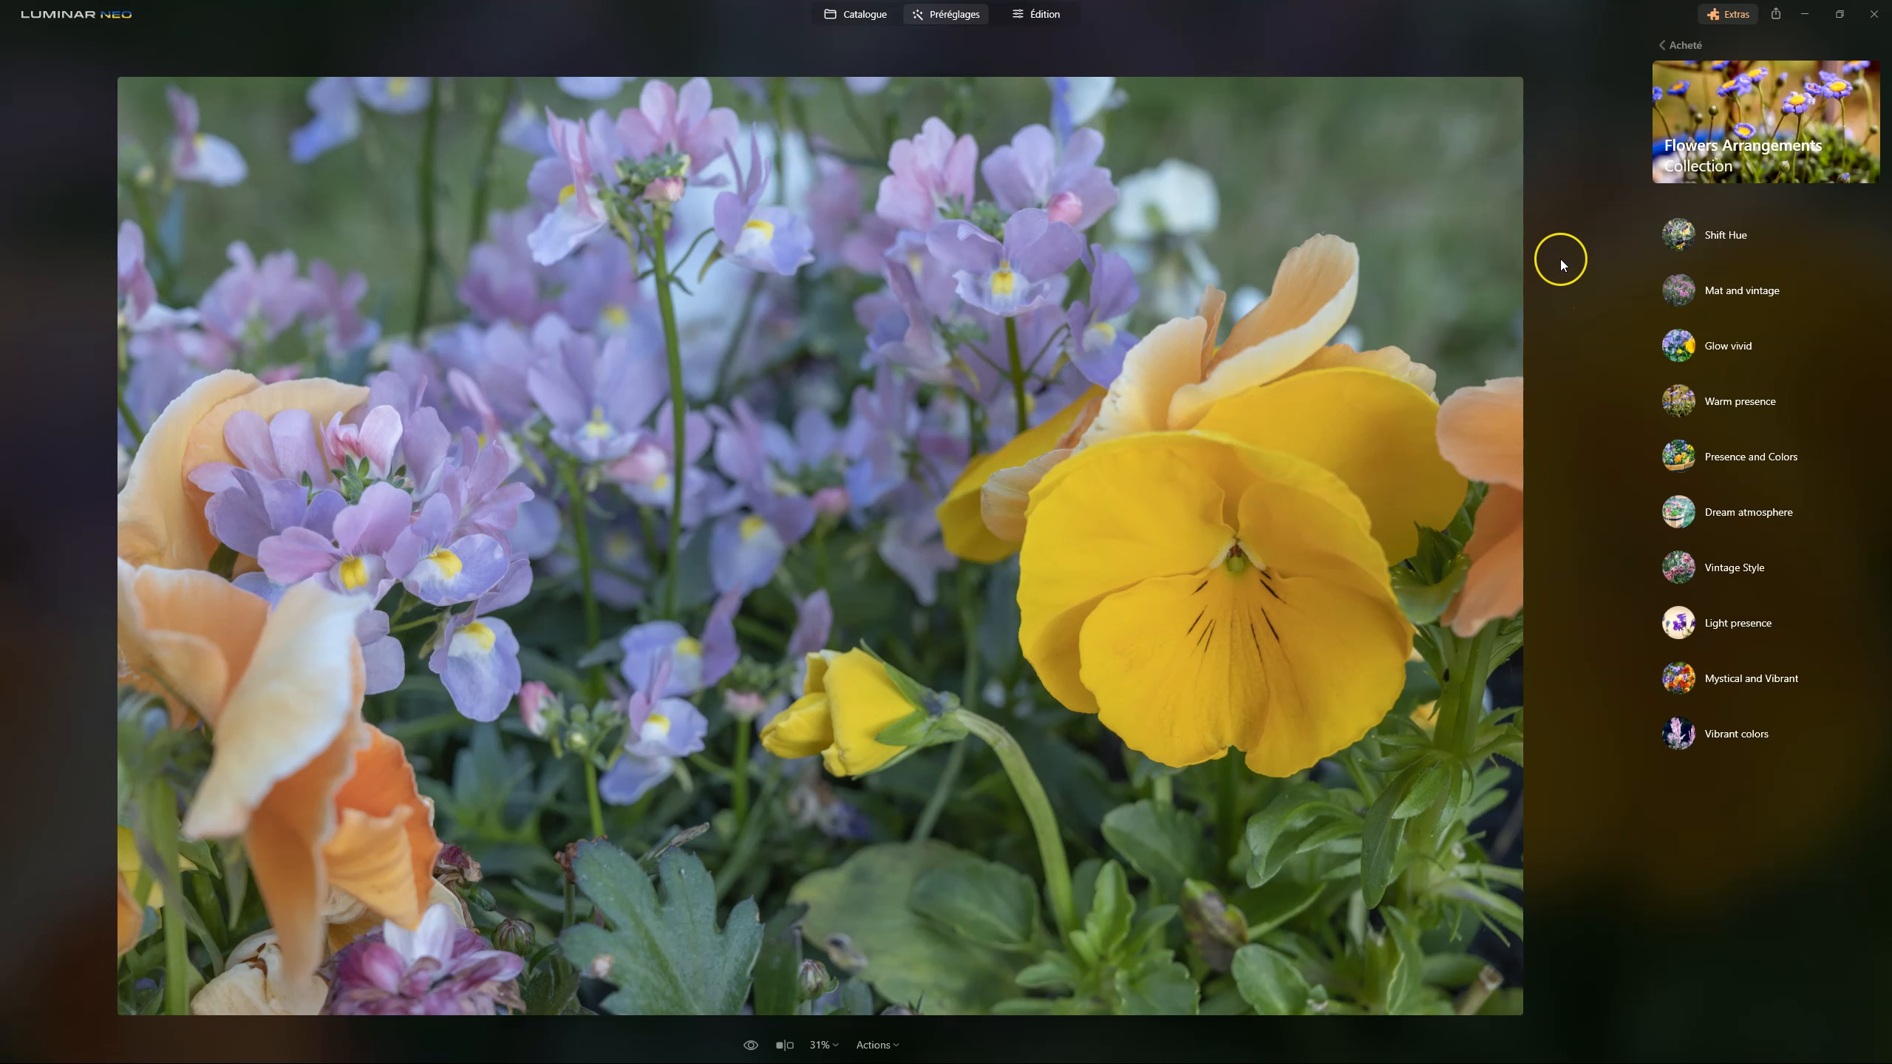
Apply the Shift Hue preset to the yellow pansy photo and compare it with the original in the before/after split view
left_click(1689, 236)
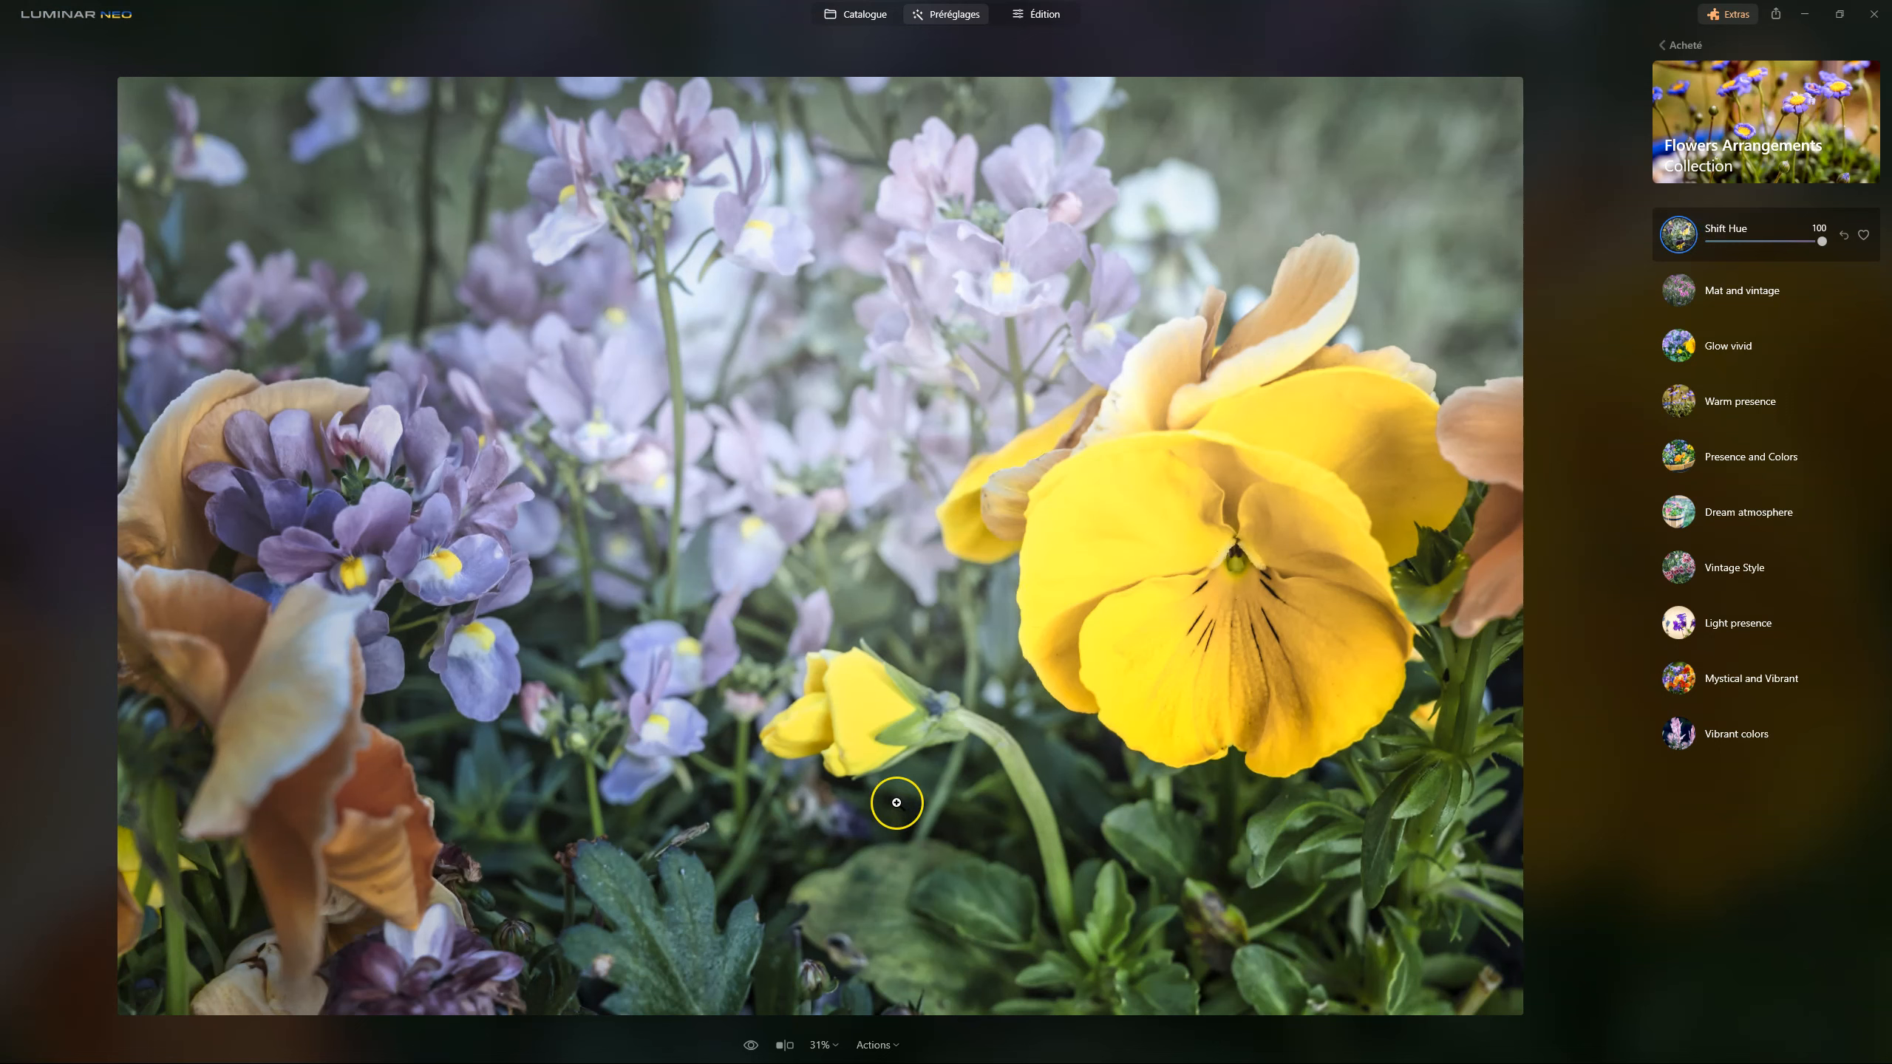
left_click(750, 1045)
left_click(786, 1046)
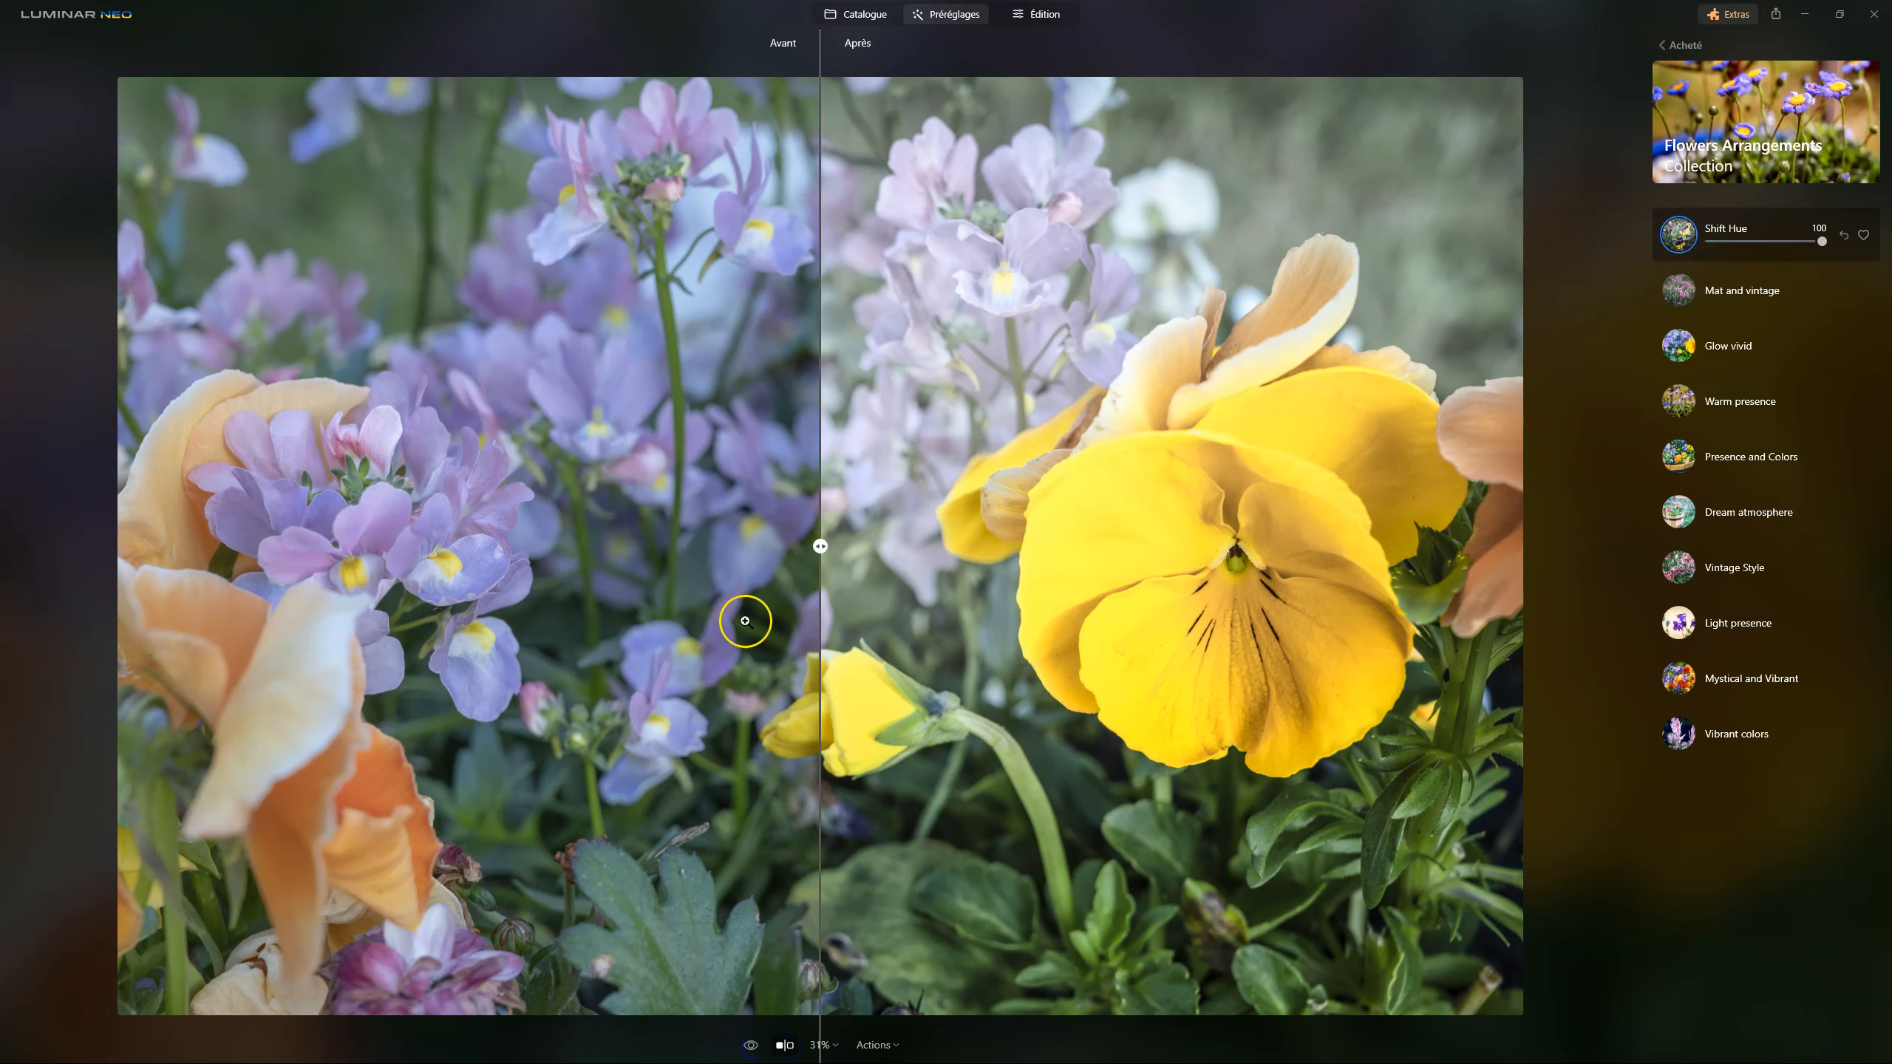
left_click_drag(822, 559, 194, 546)
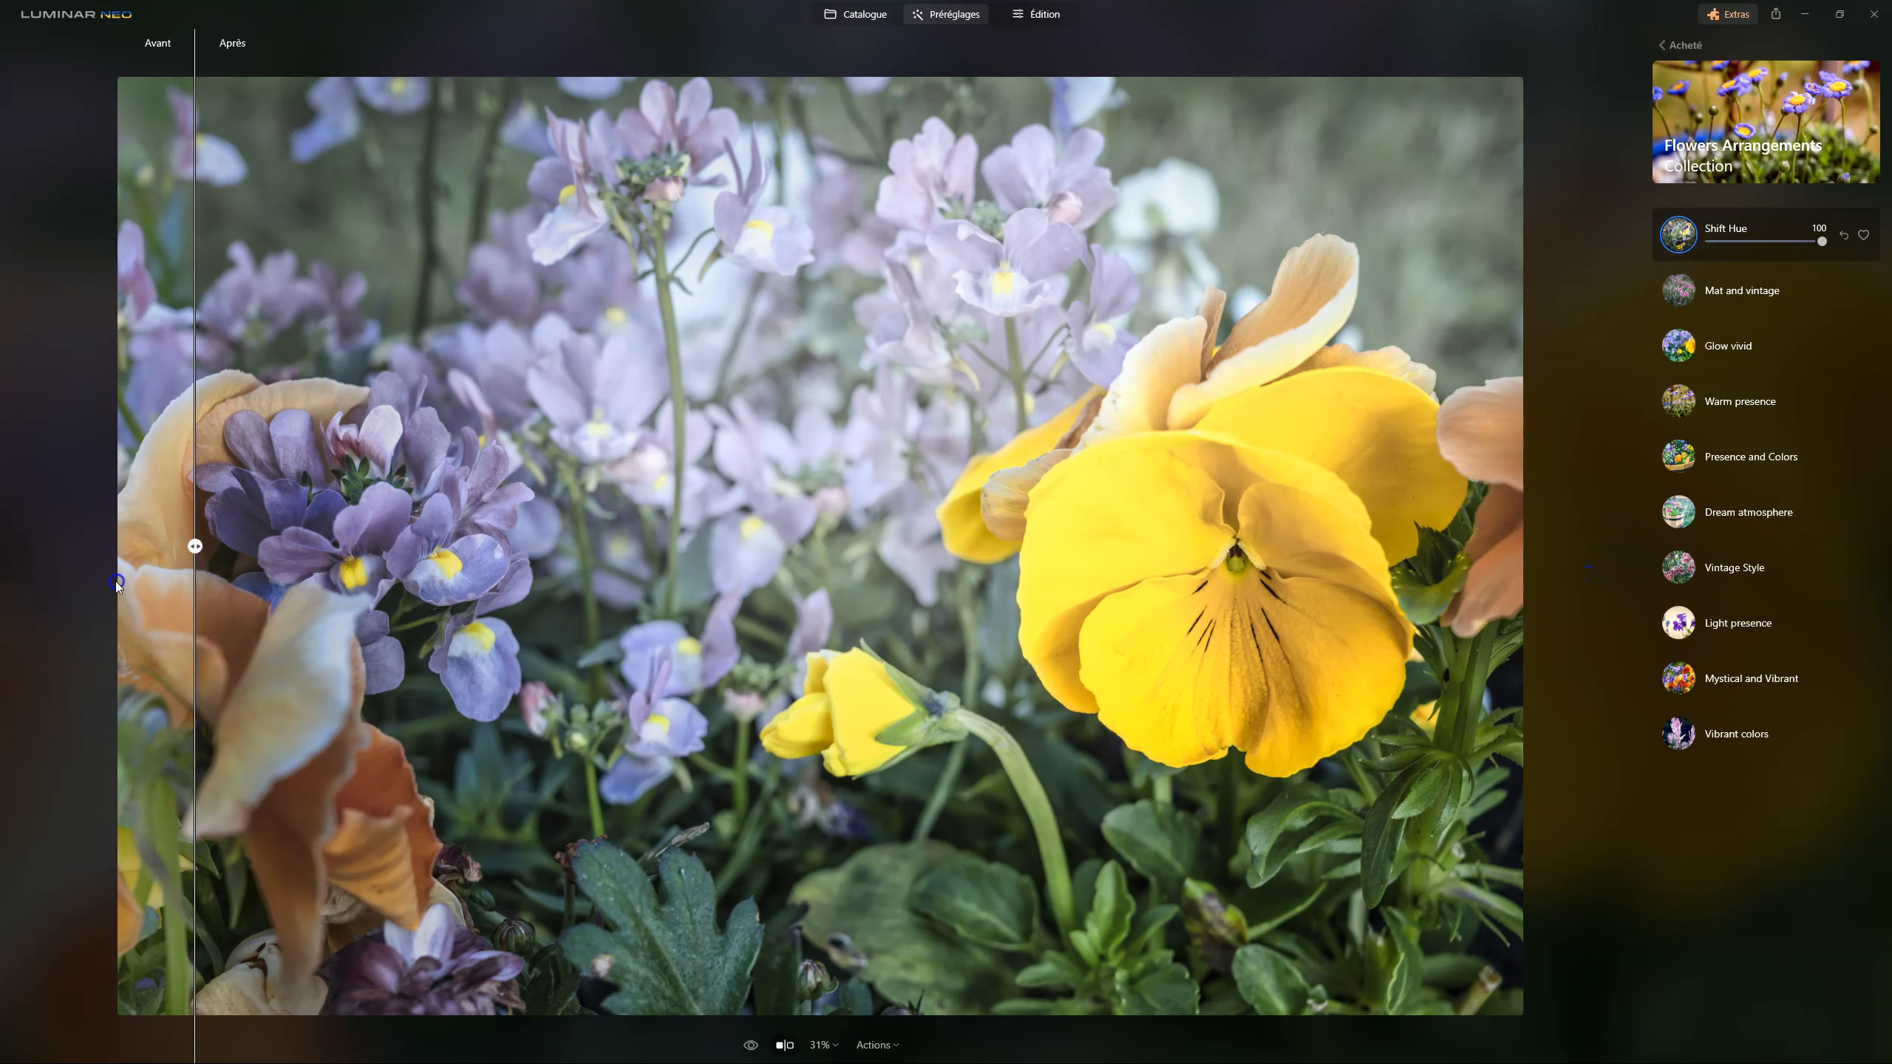
left_click(782, 1044)
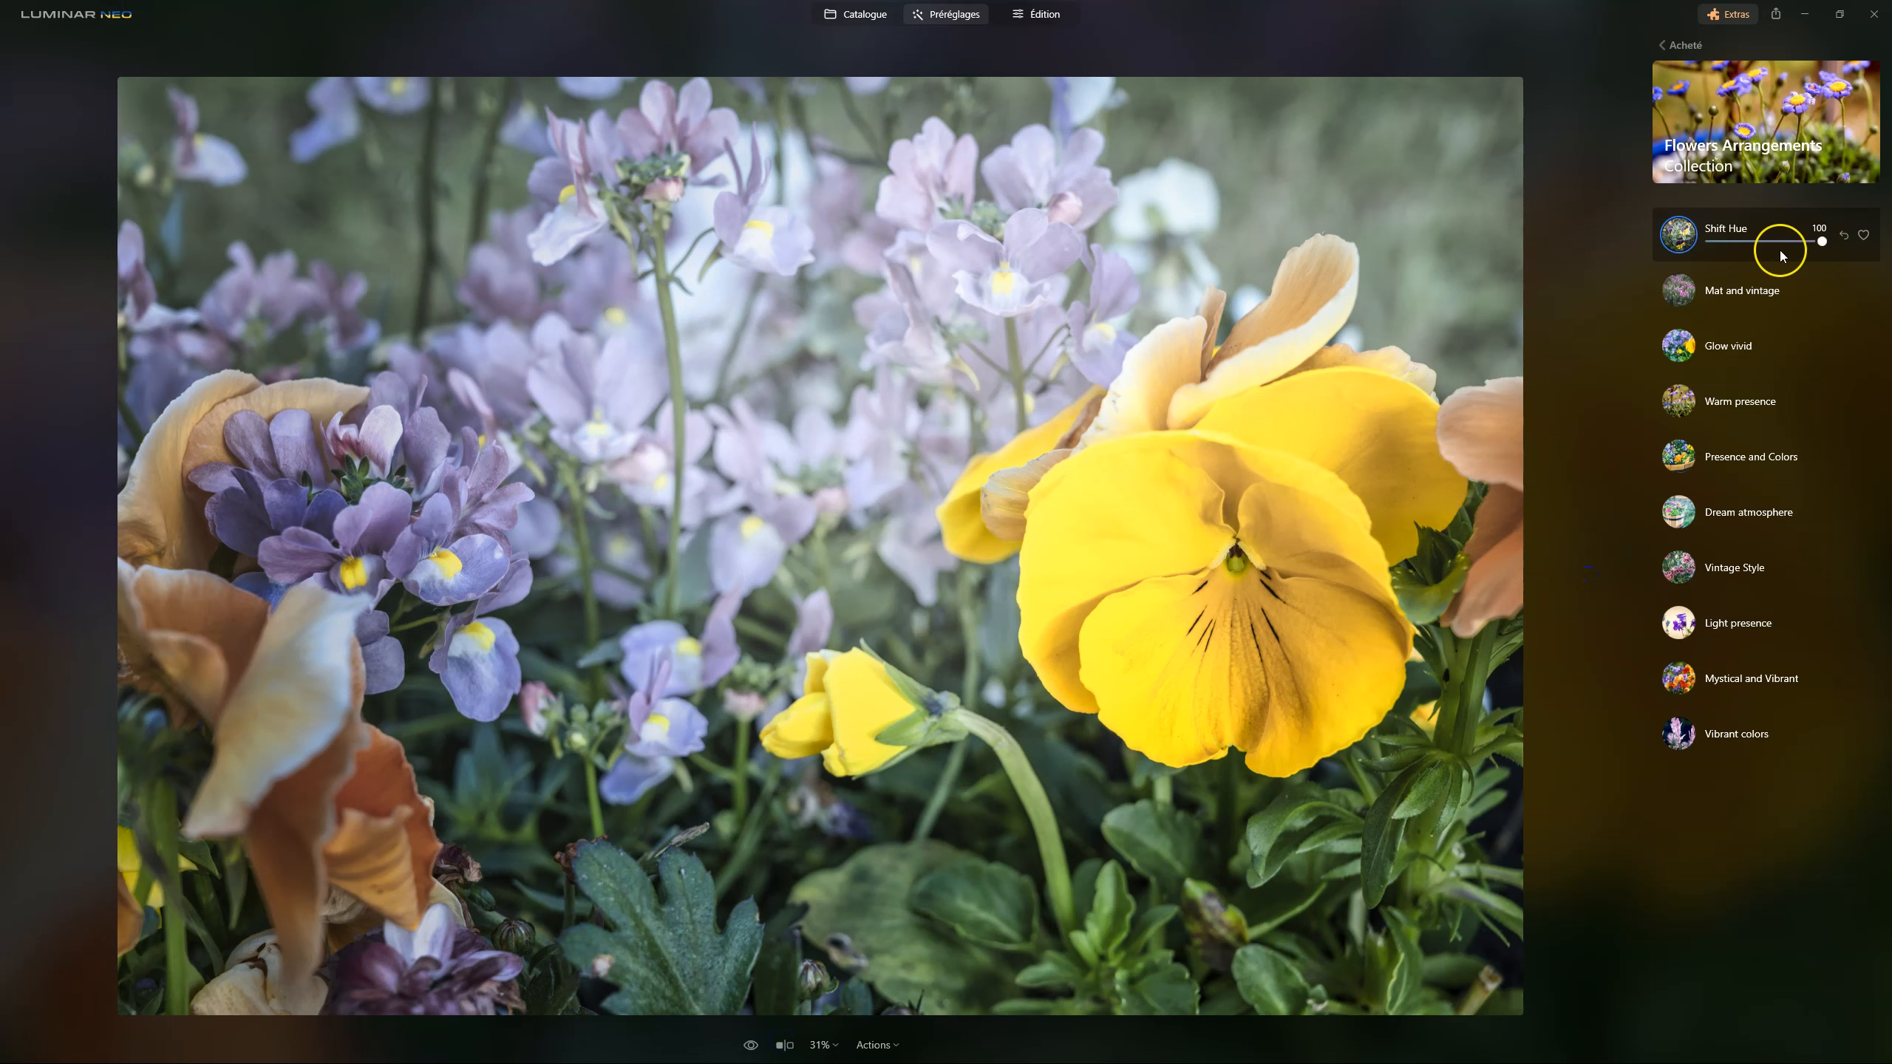
Try the Shift Hue preset at a strength of 50 and return it to 100
left_click_drag(1822, 242, 1769, 239)
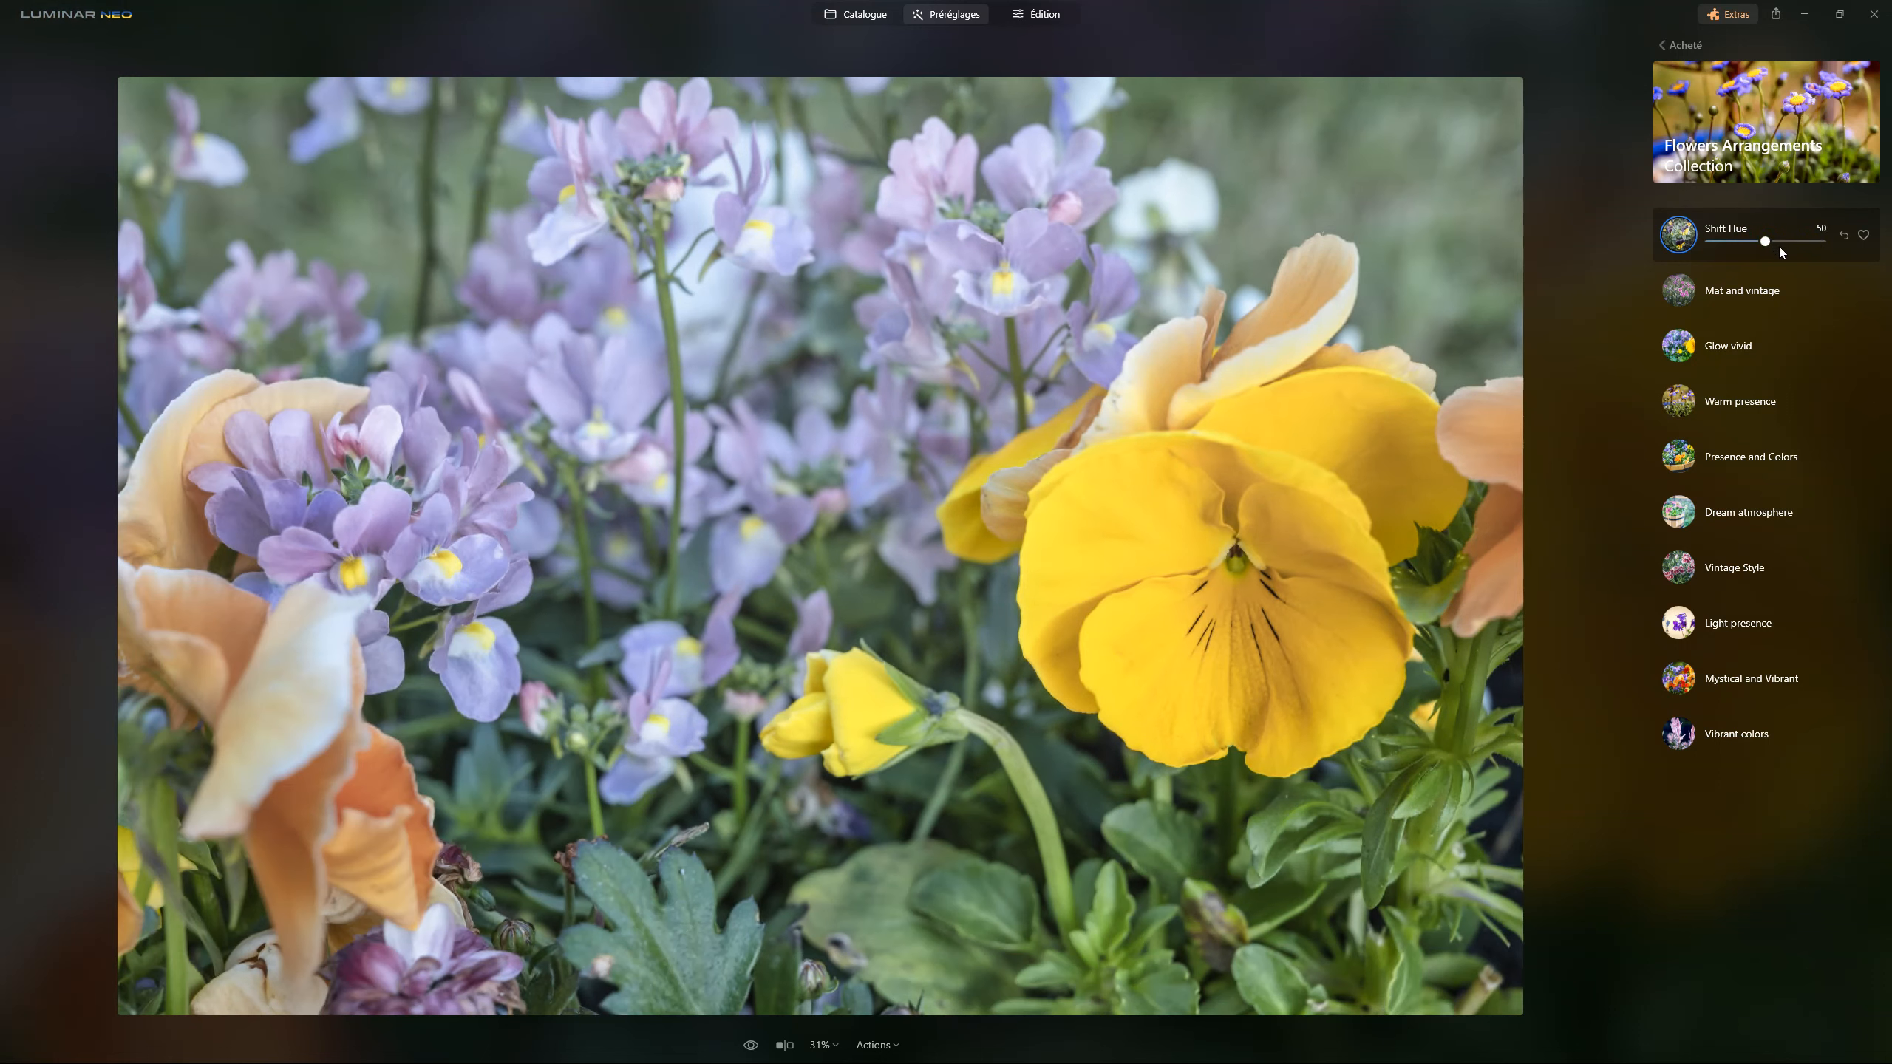
left_click(1765, 241)
left_click_drag(1765, 242, 1801, 242)
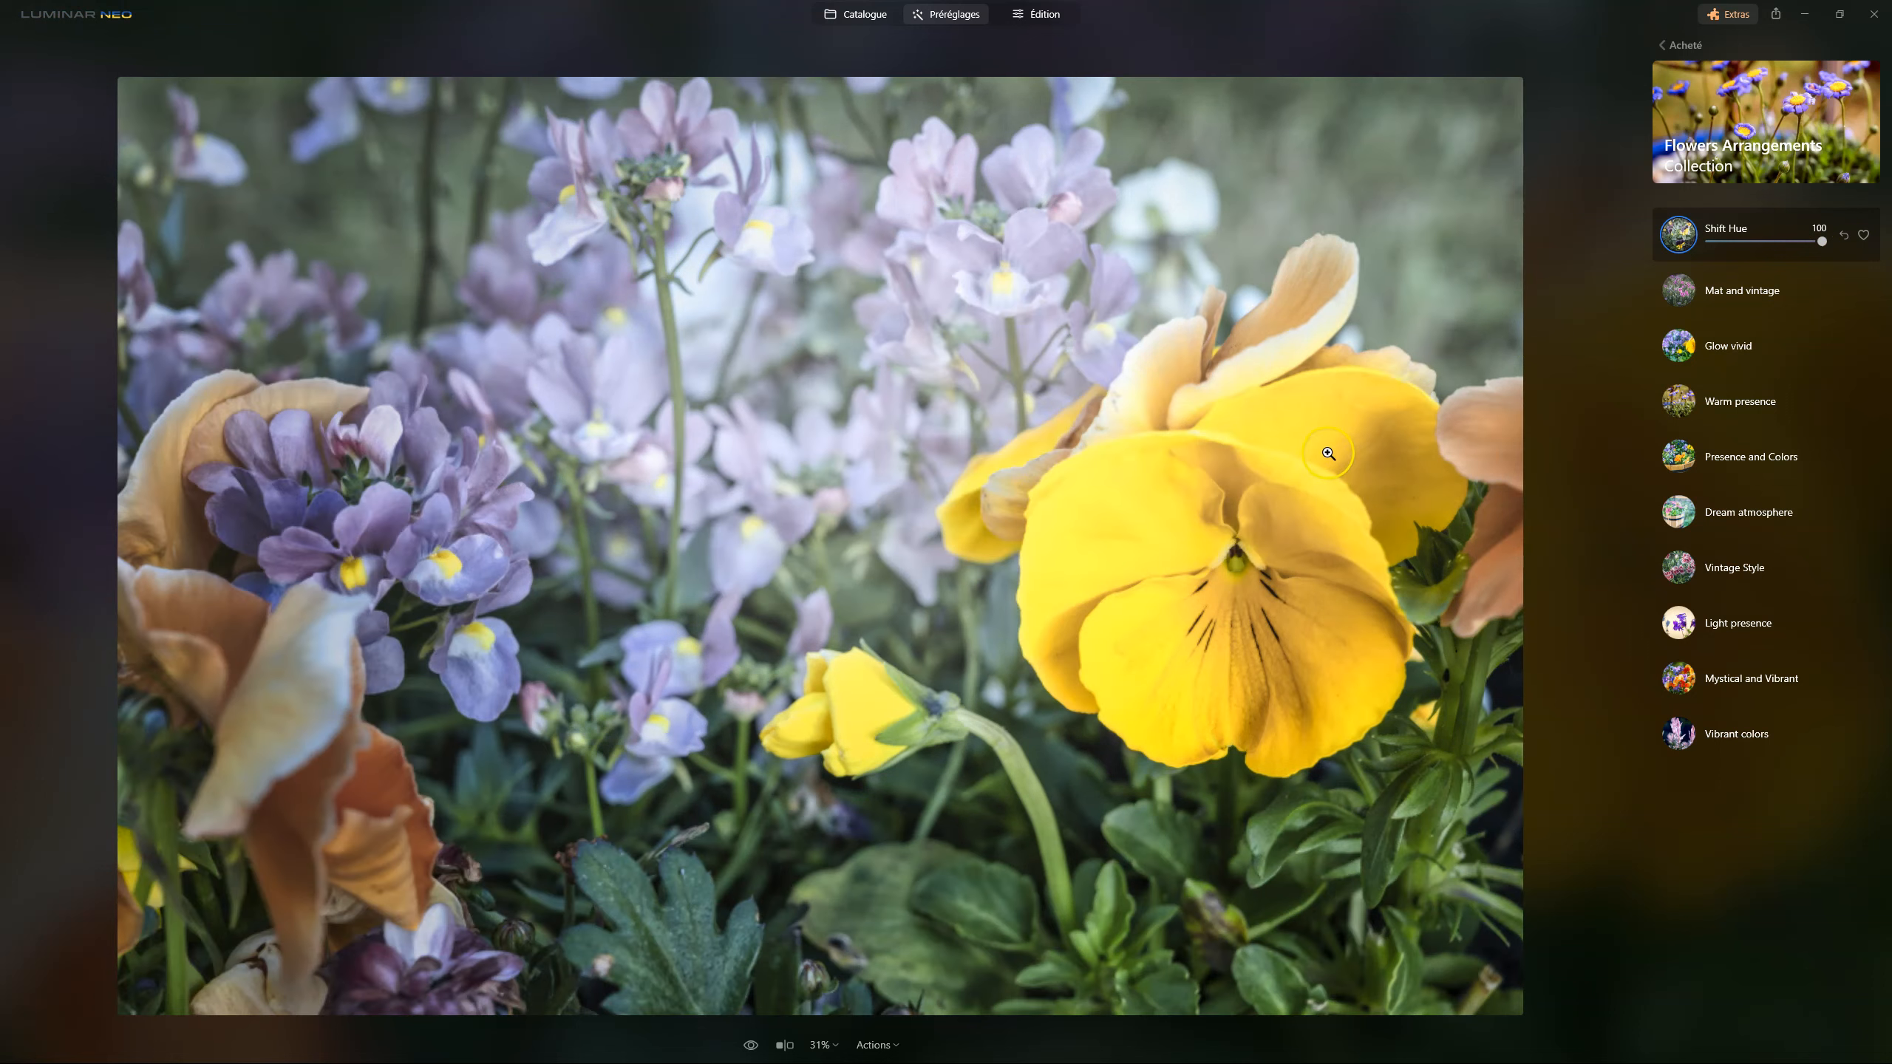
In the photo's existing modifications, centre the Vignetage effect on the yellow pansy and weaken its Quantité so the edges get lighter
left_click(1043, 14)
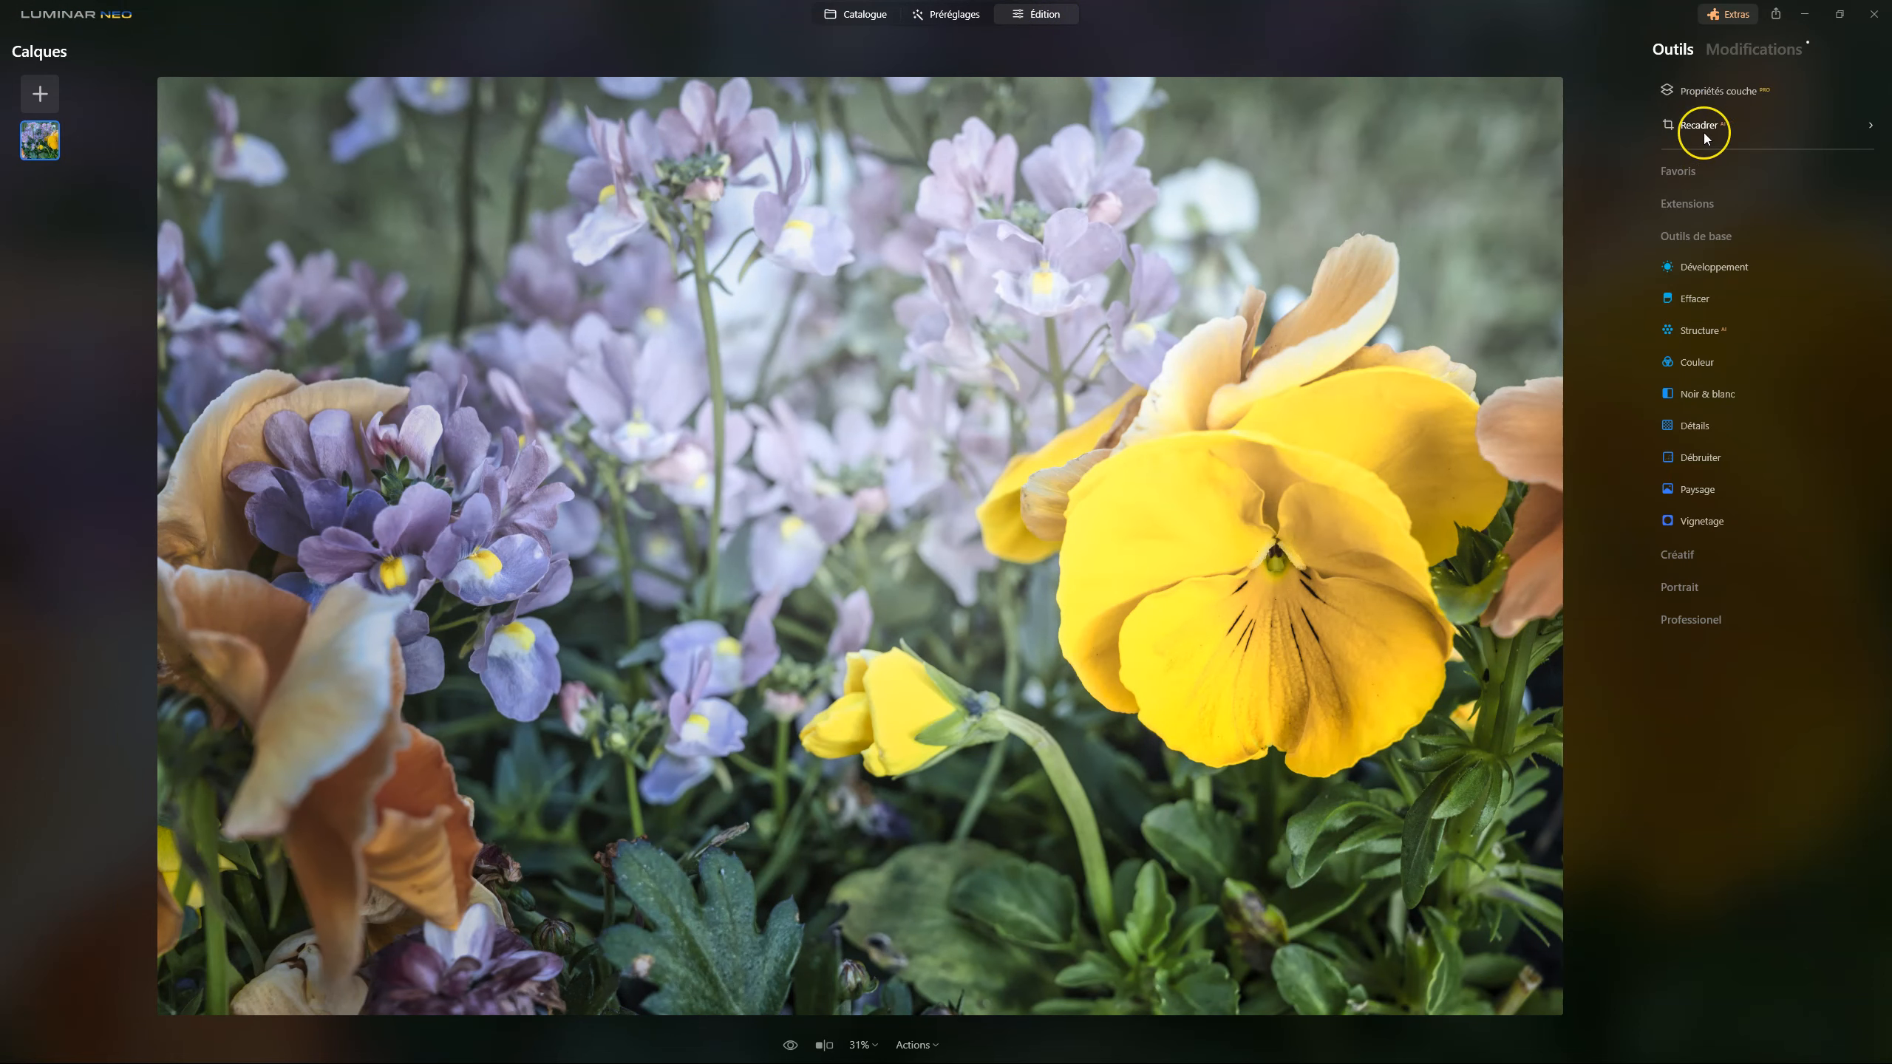
left_click(1772, 52)
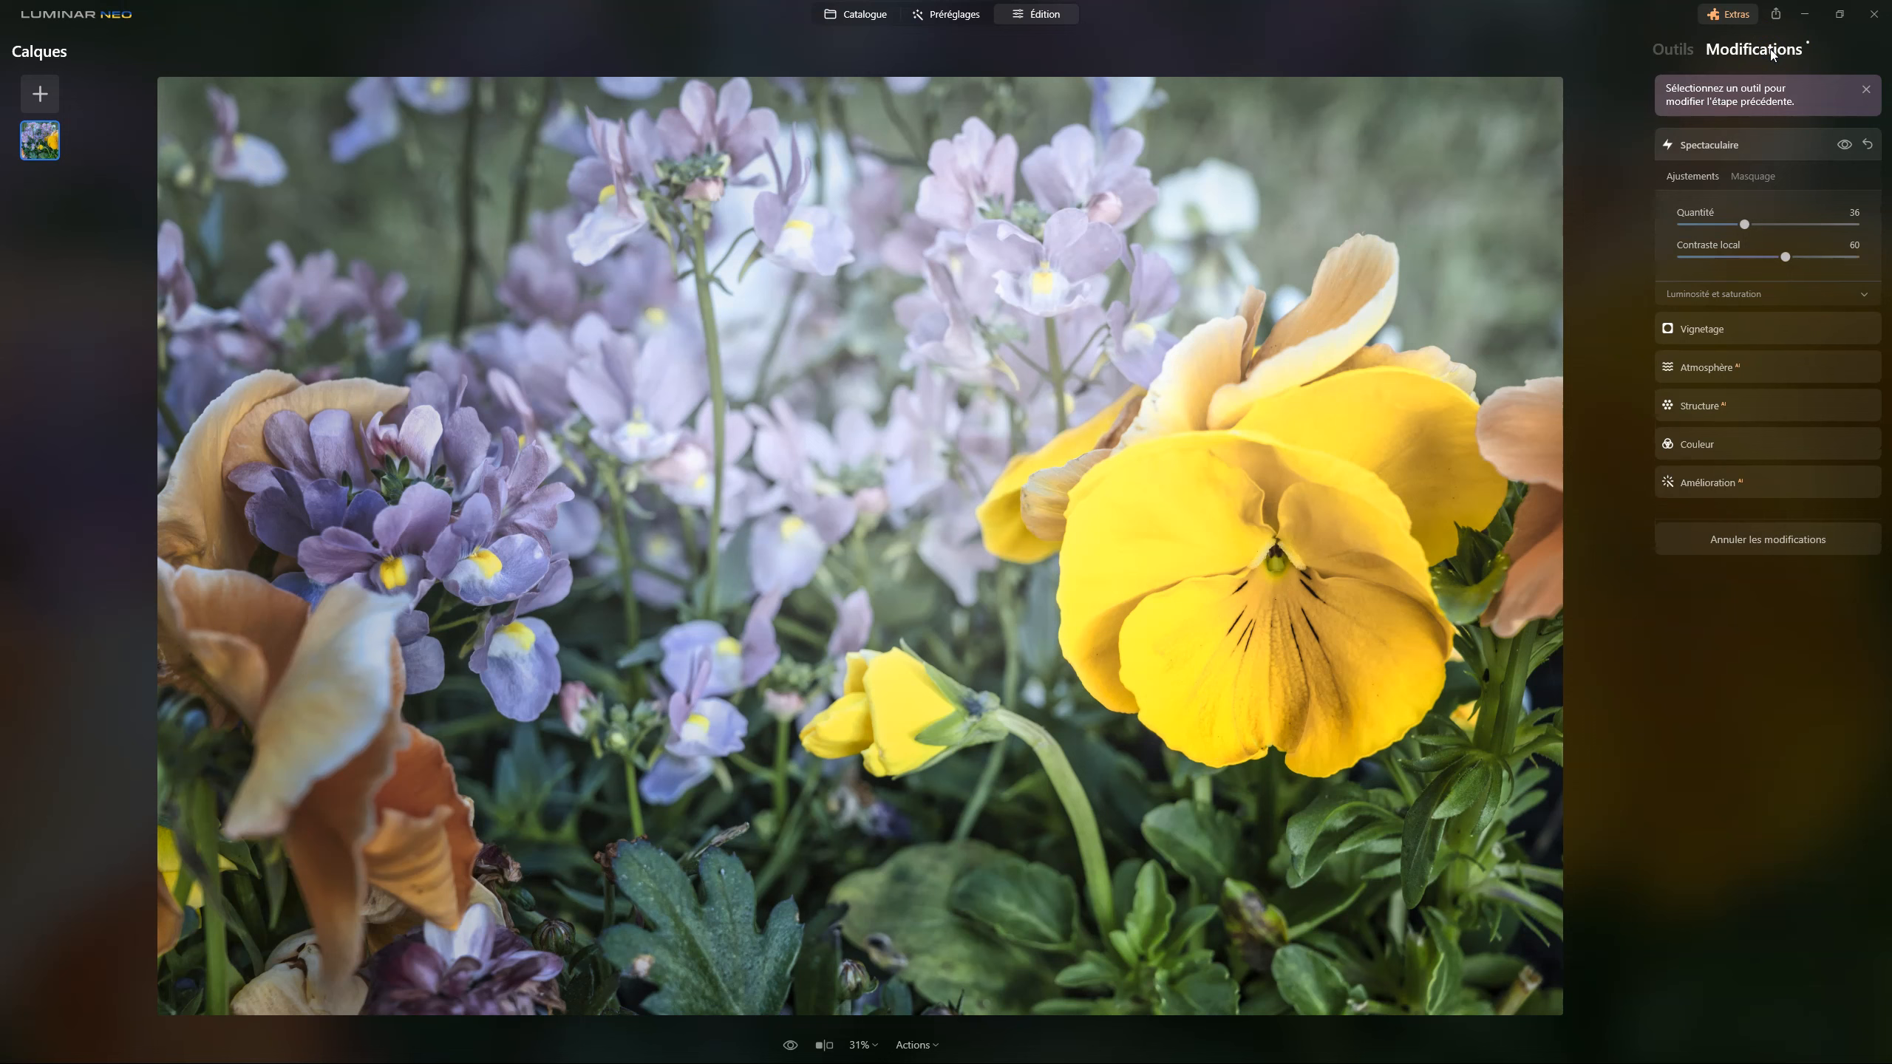
left_click(1704, 330)
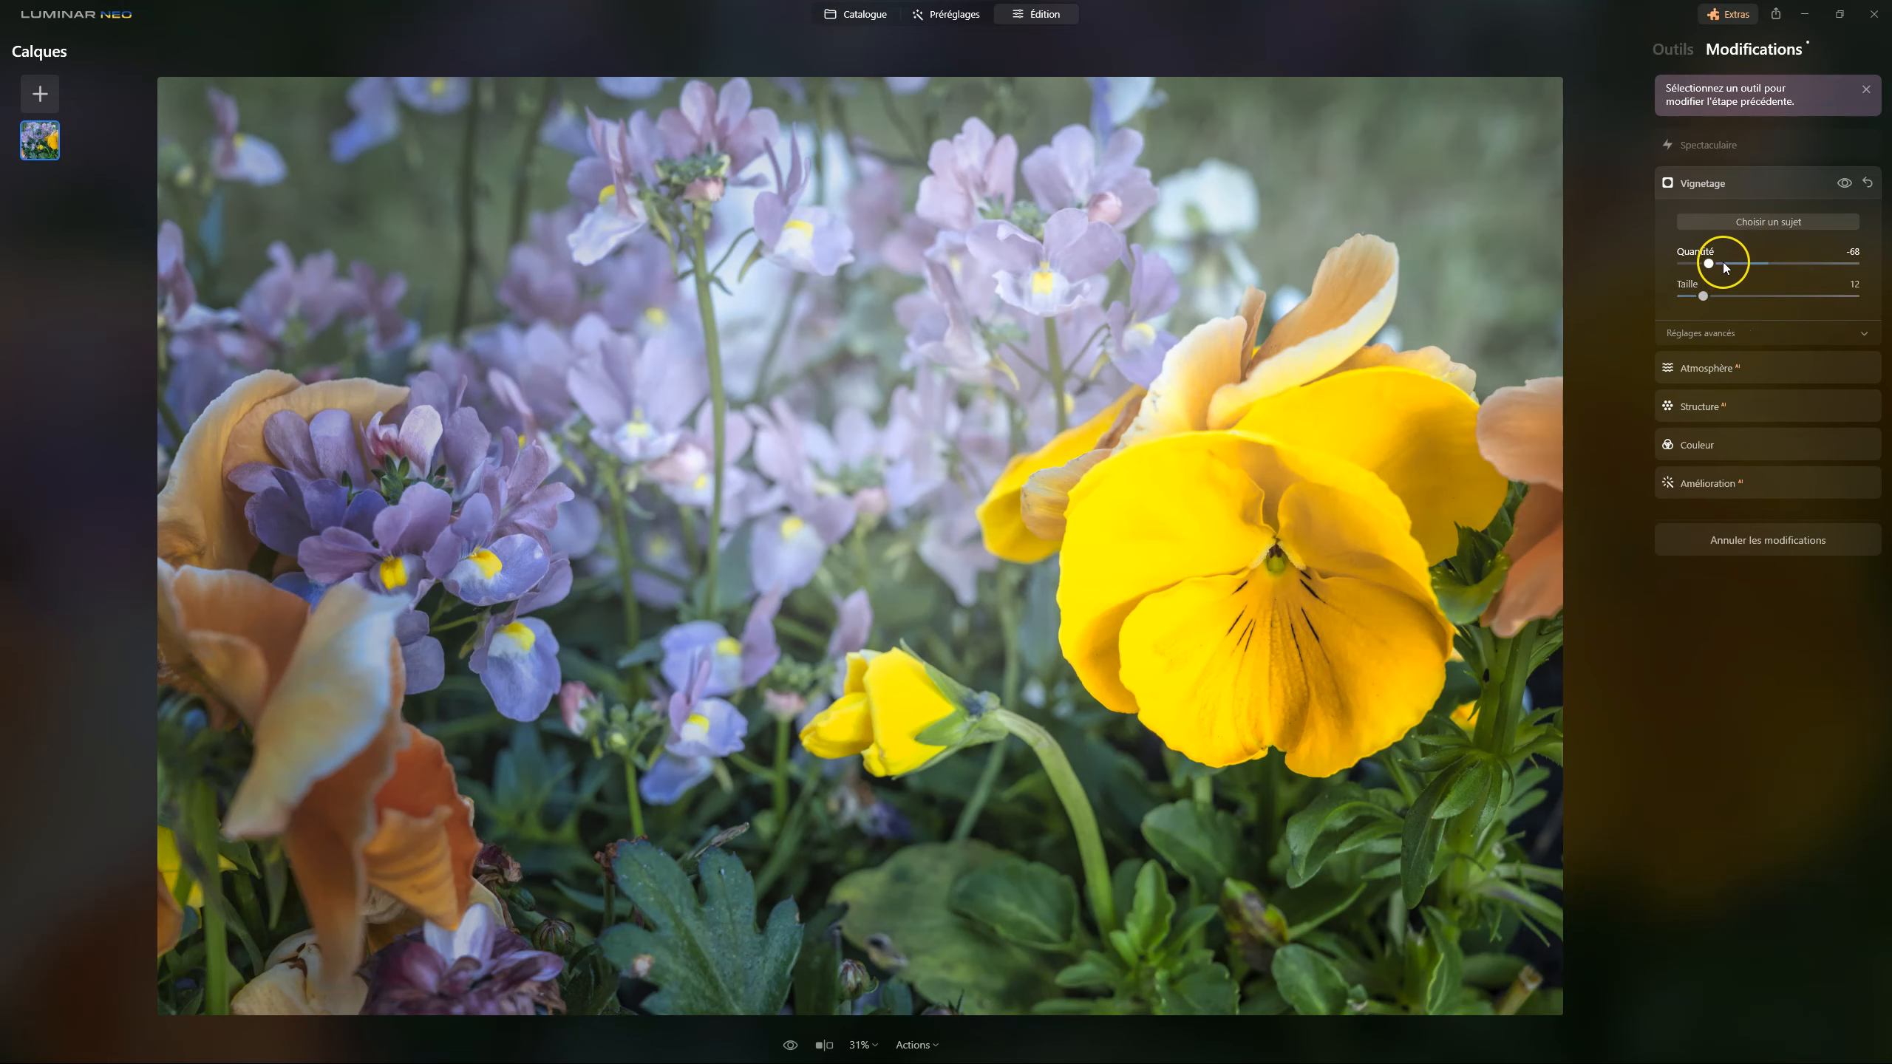
left_click(1747, 239)
left_click(1301, 538)
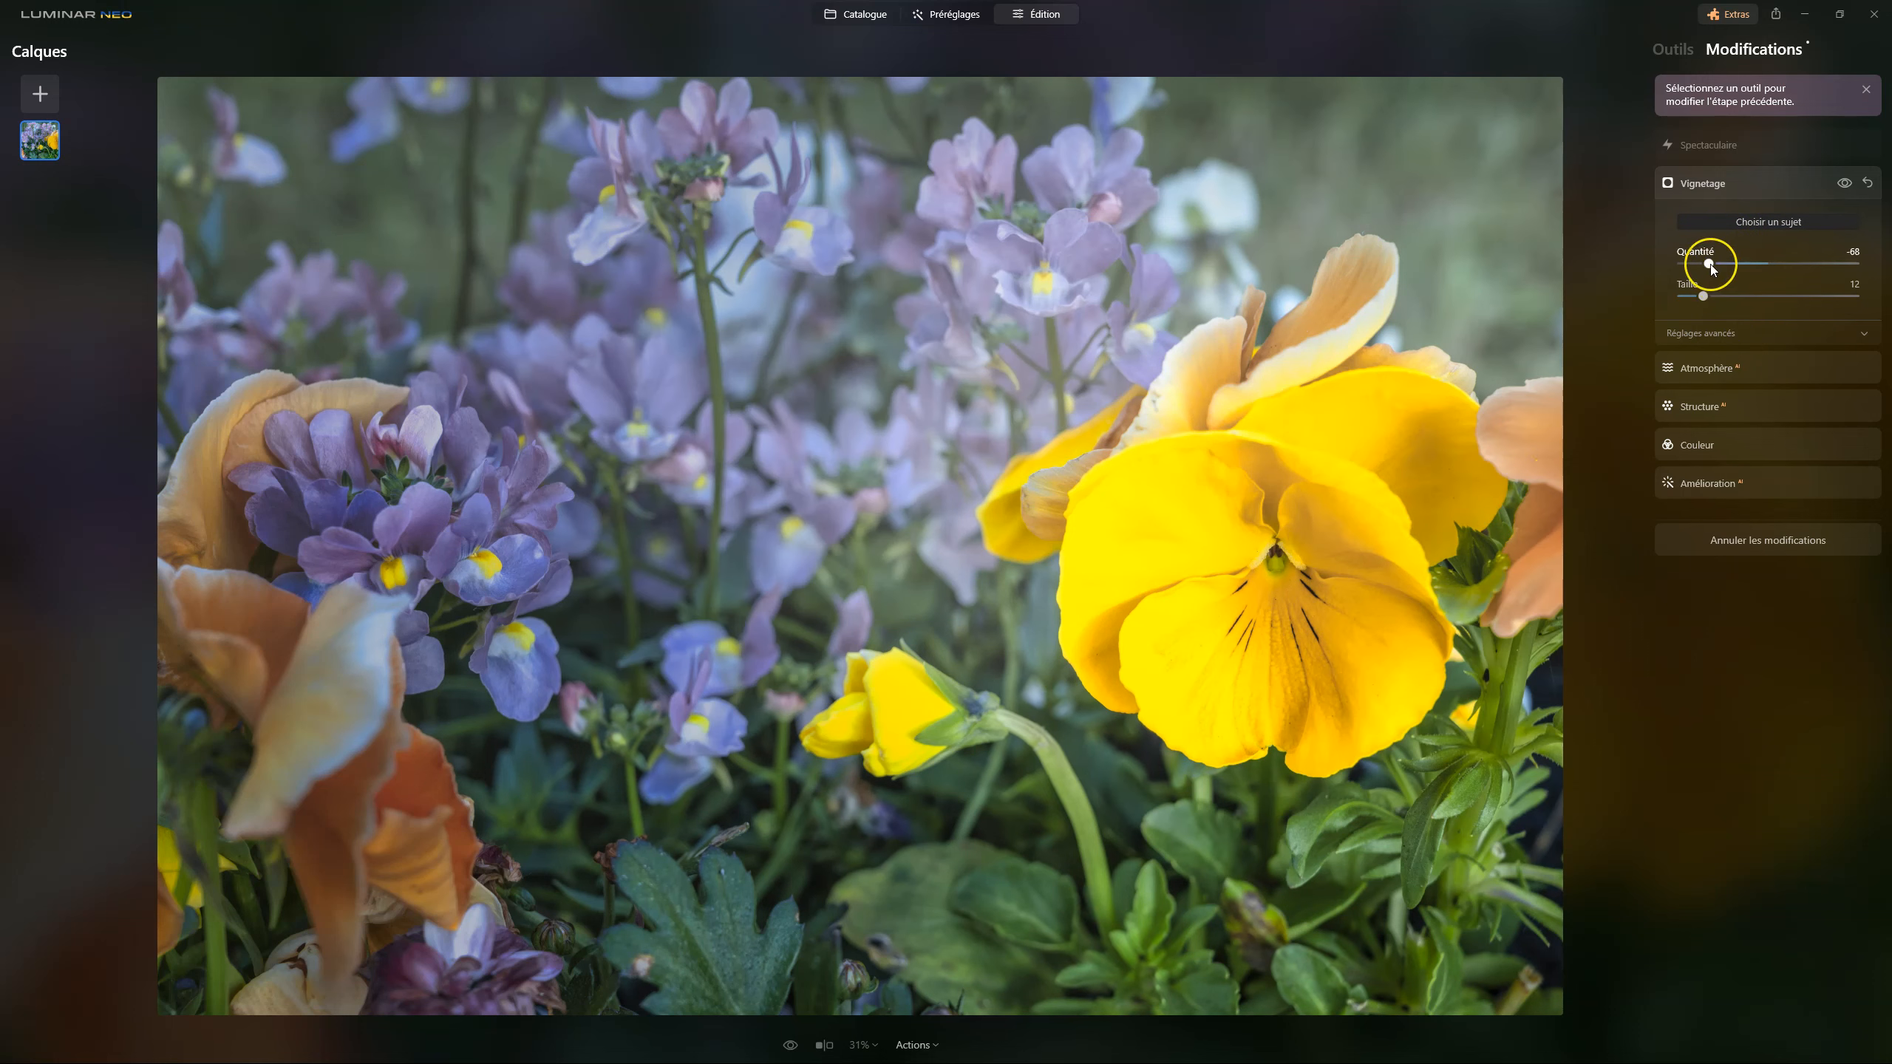
left_click_drag(1710, 265, 1725, 265)
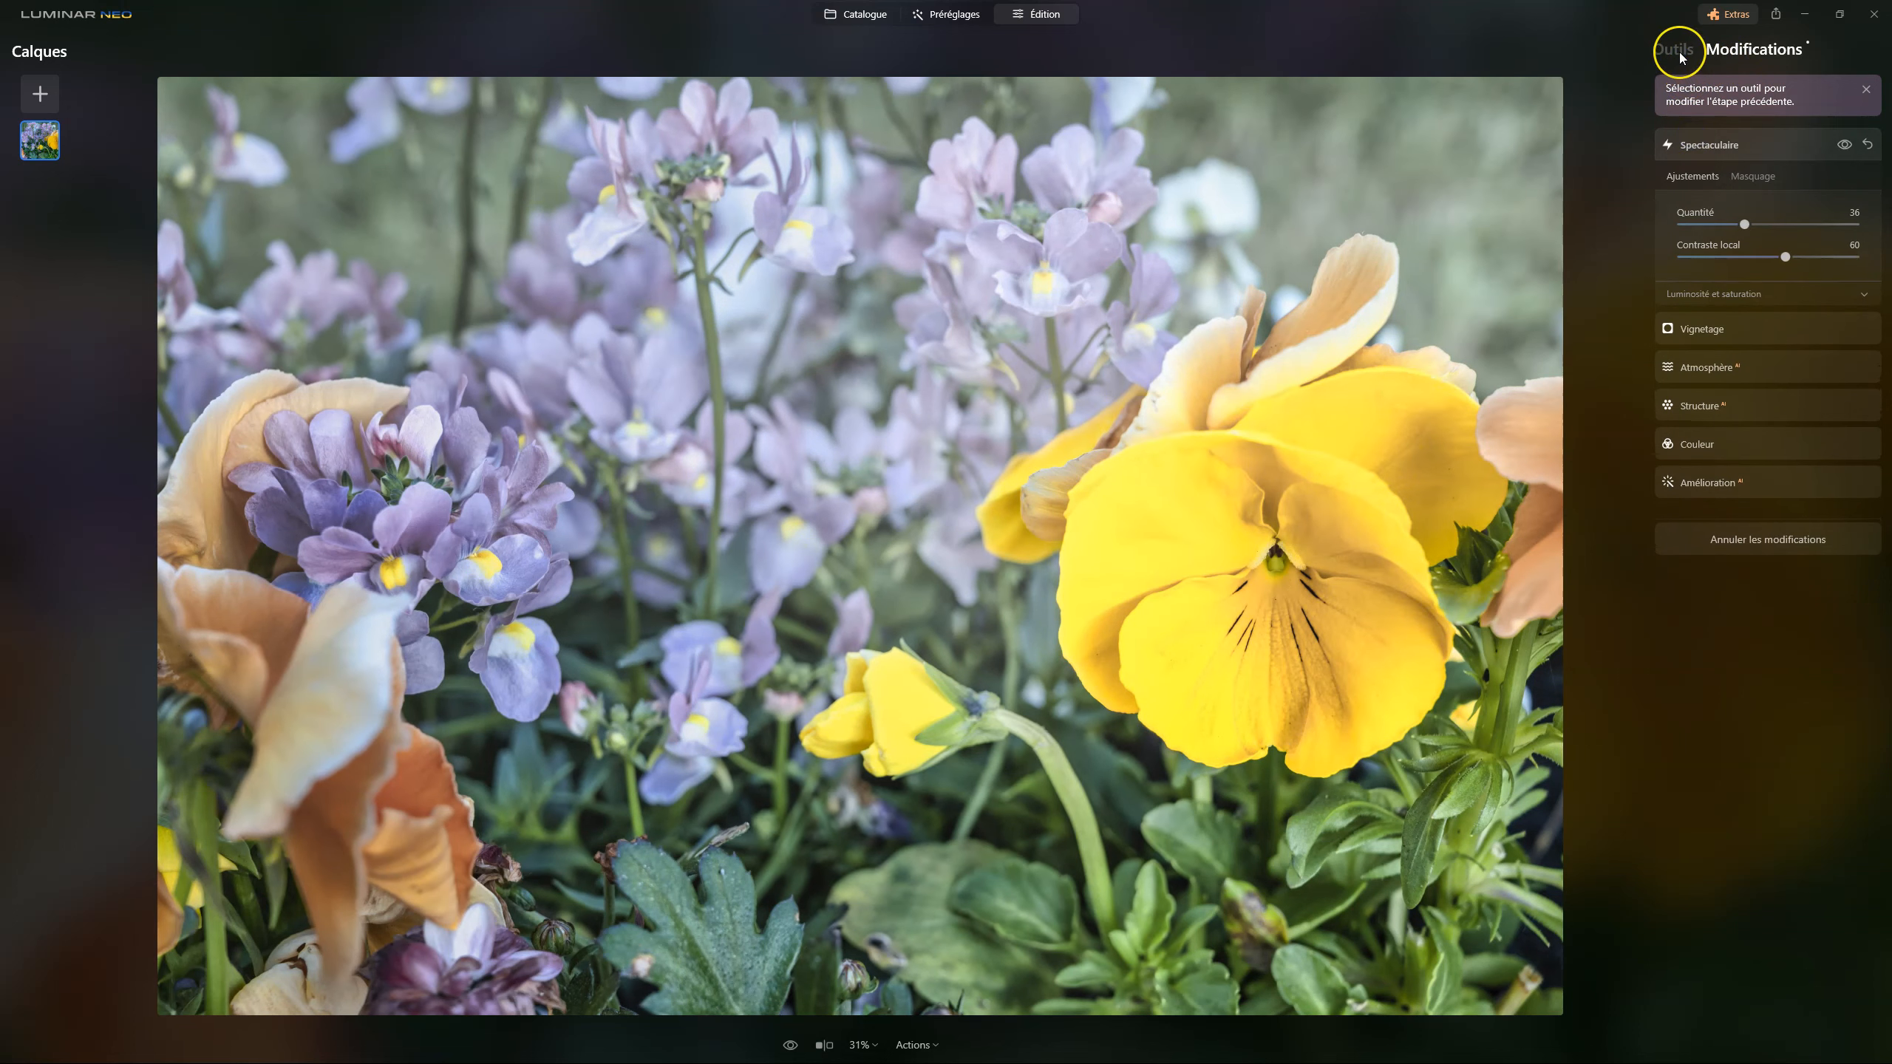
left_click(1676, 50)
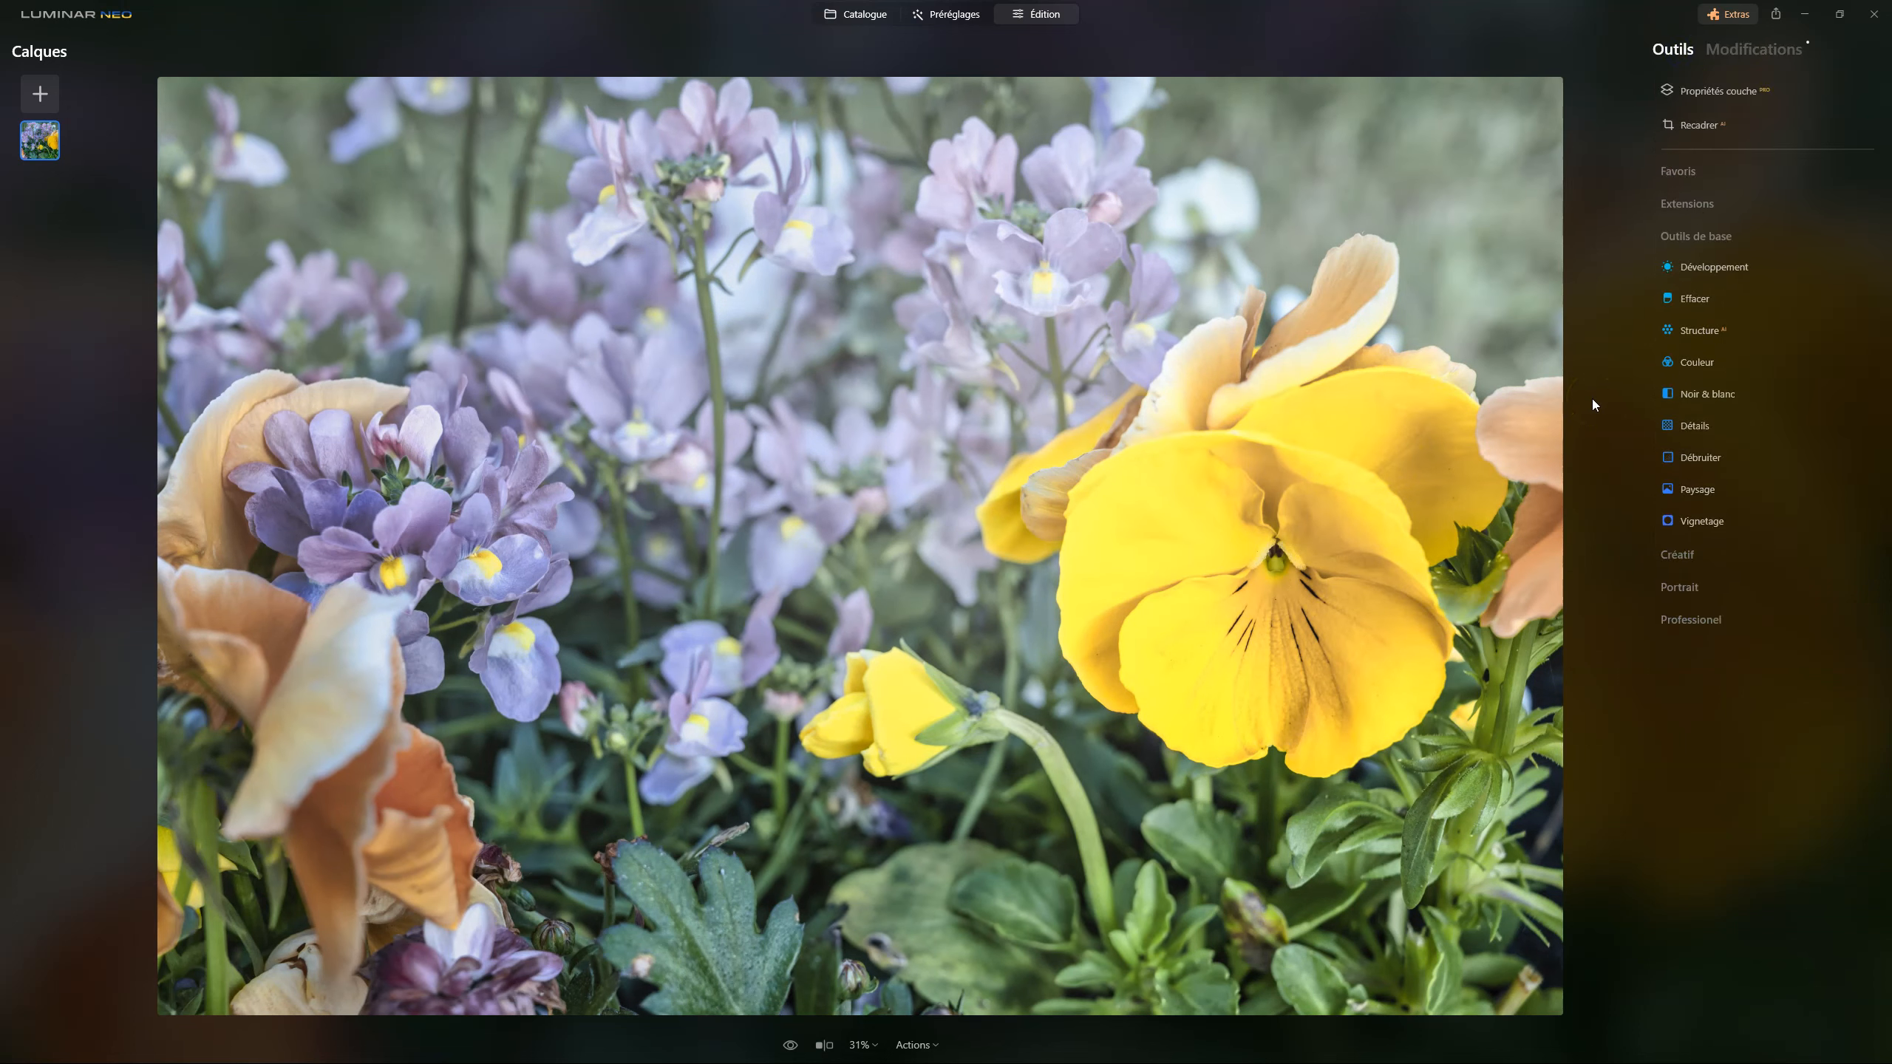
Open the catalogue photo of pink petunias in a wooden bucket with the Flowers Arrangements preset collection
left_click(857, 14)
left_click(1134, 571)
left_click(1046, 14)
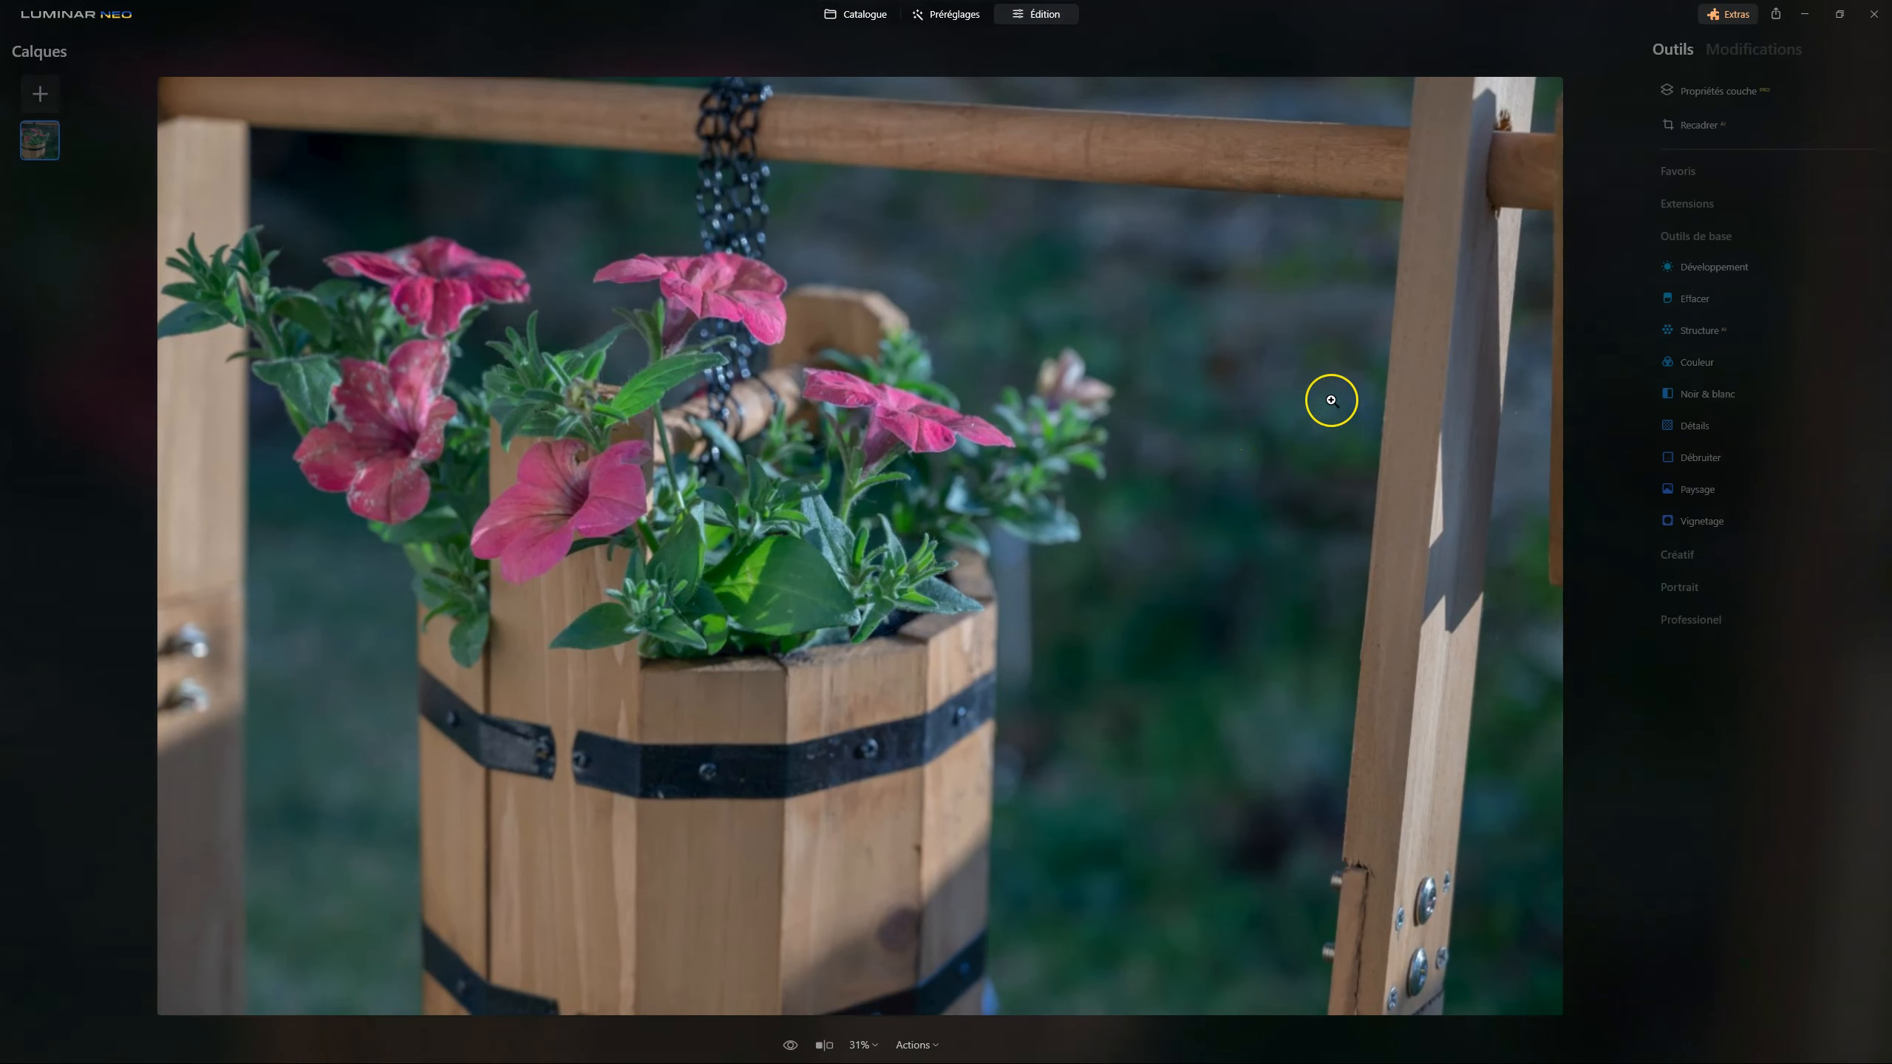
left_click(946, 14)
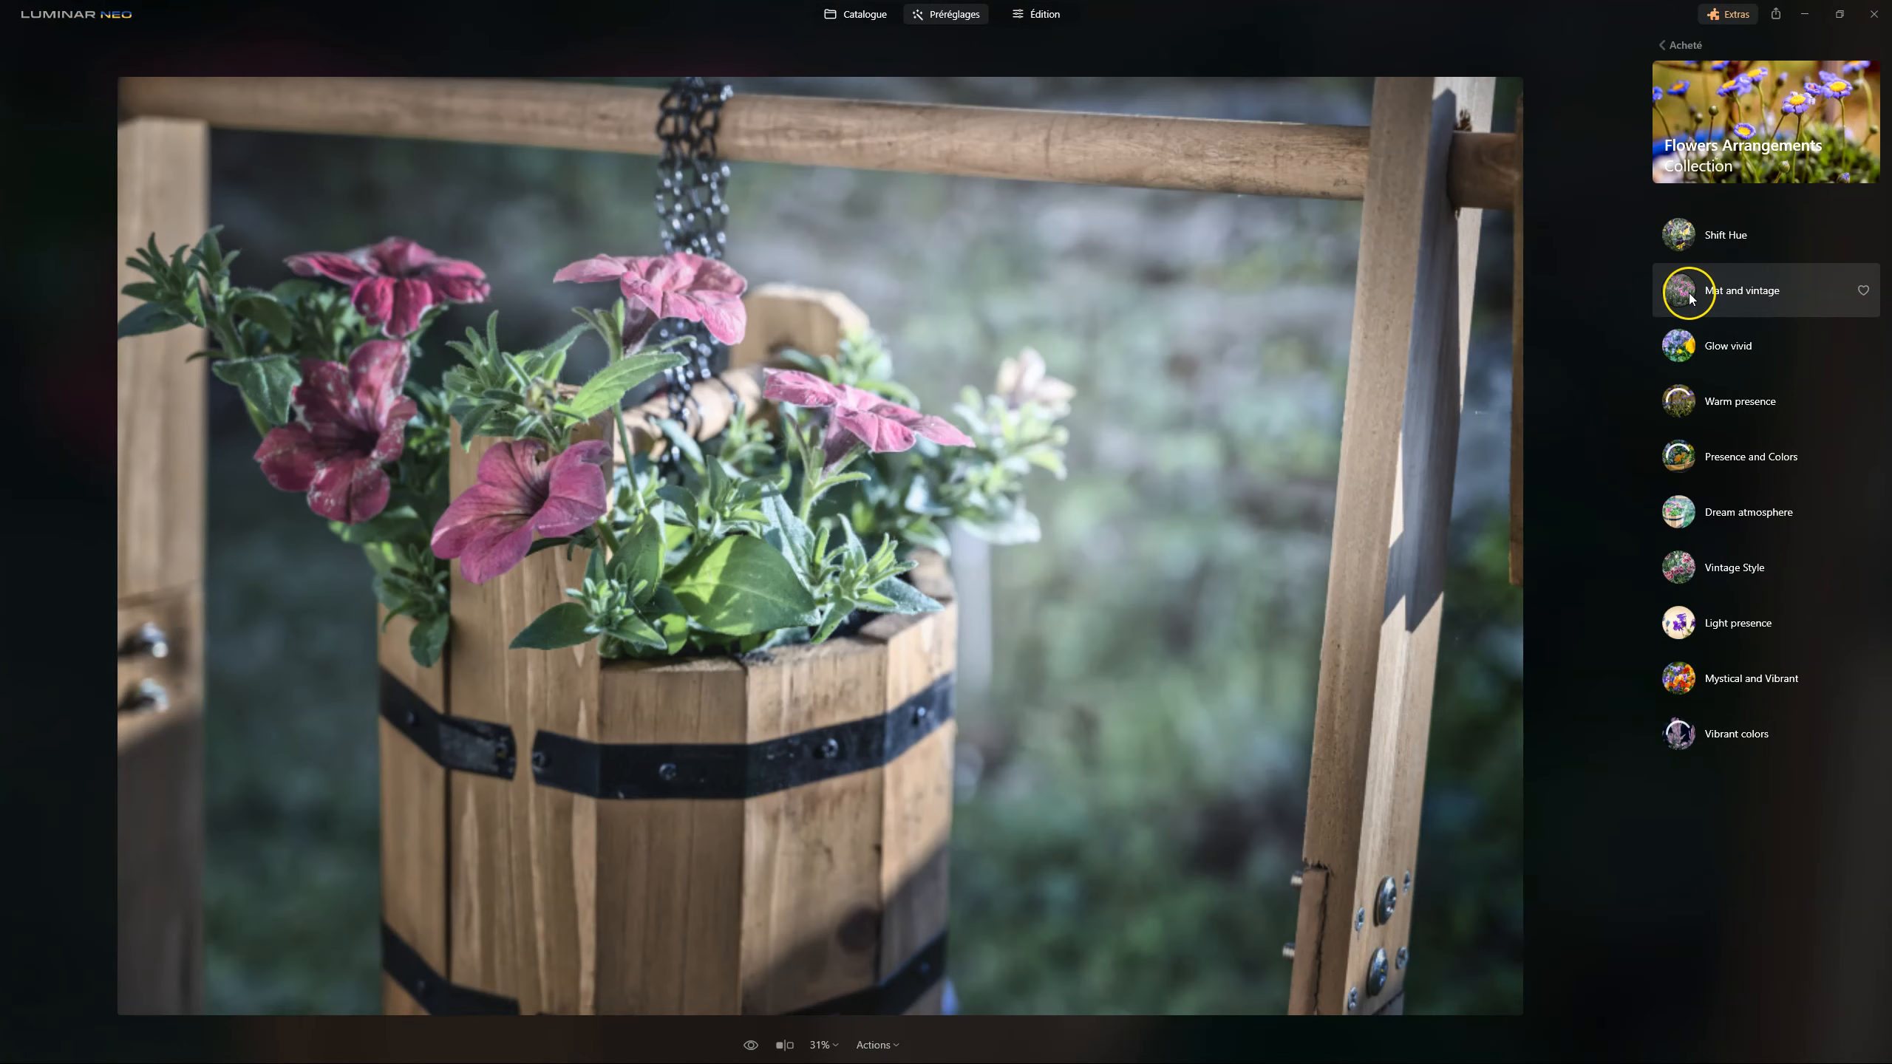
Try several presets on the petunia photo and apply Dream atmosphere at a strength of 100
left_click(1663, 349)
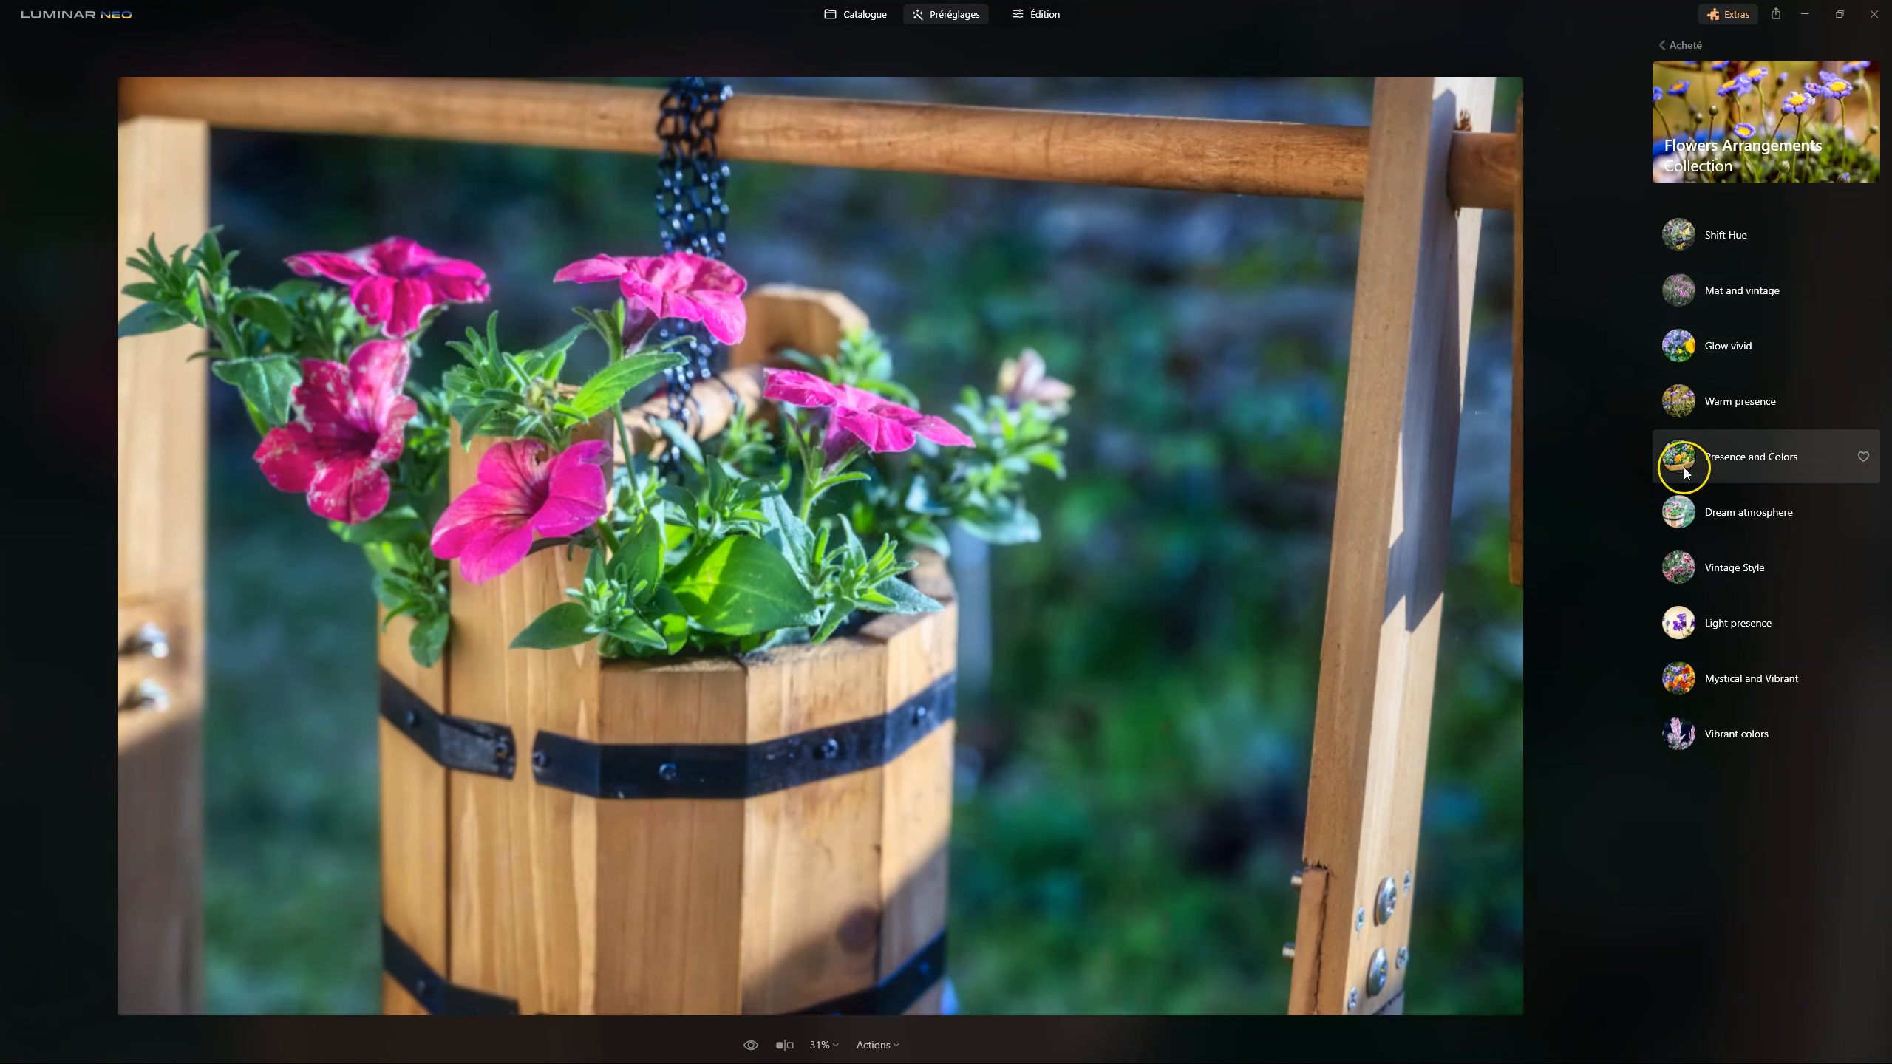
left_click(1685, 568)
left_click(1685, 514)
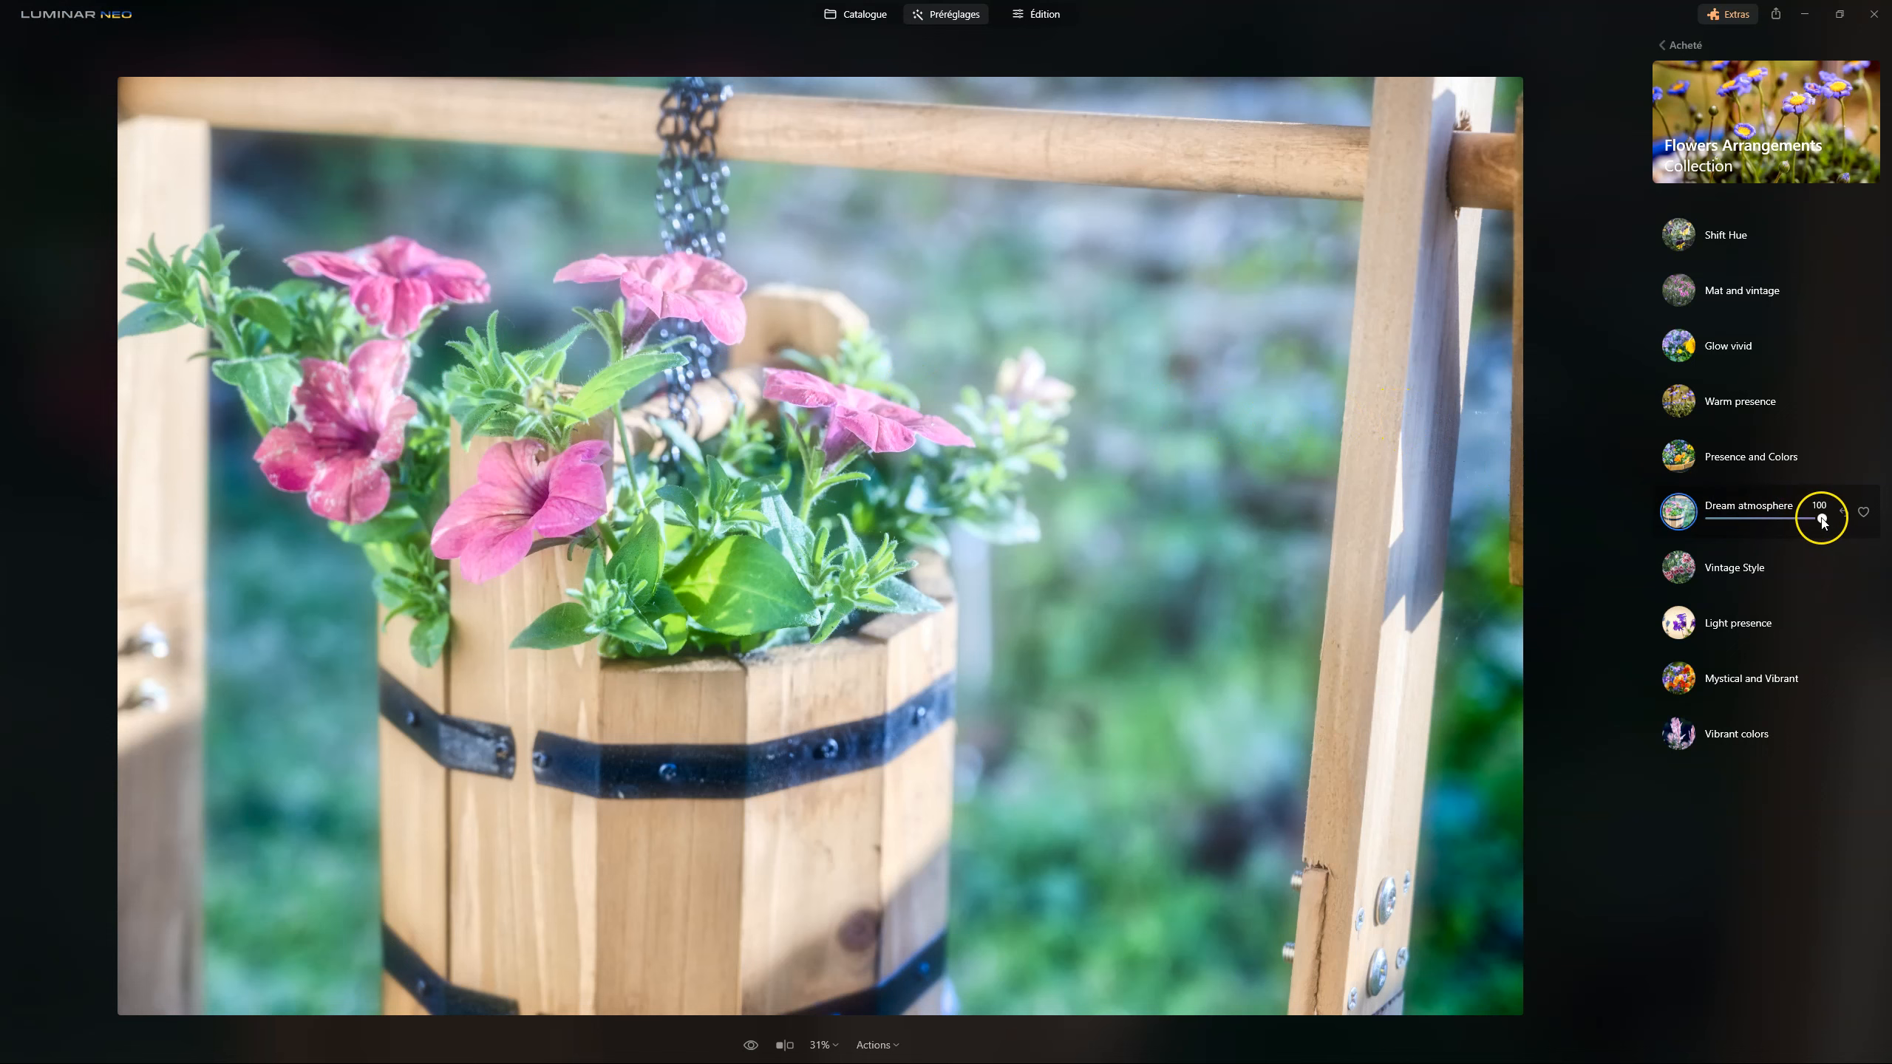
left_click_drag(1803, 519, 1890, 525)
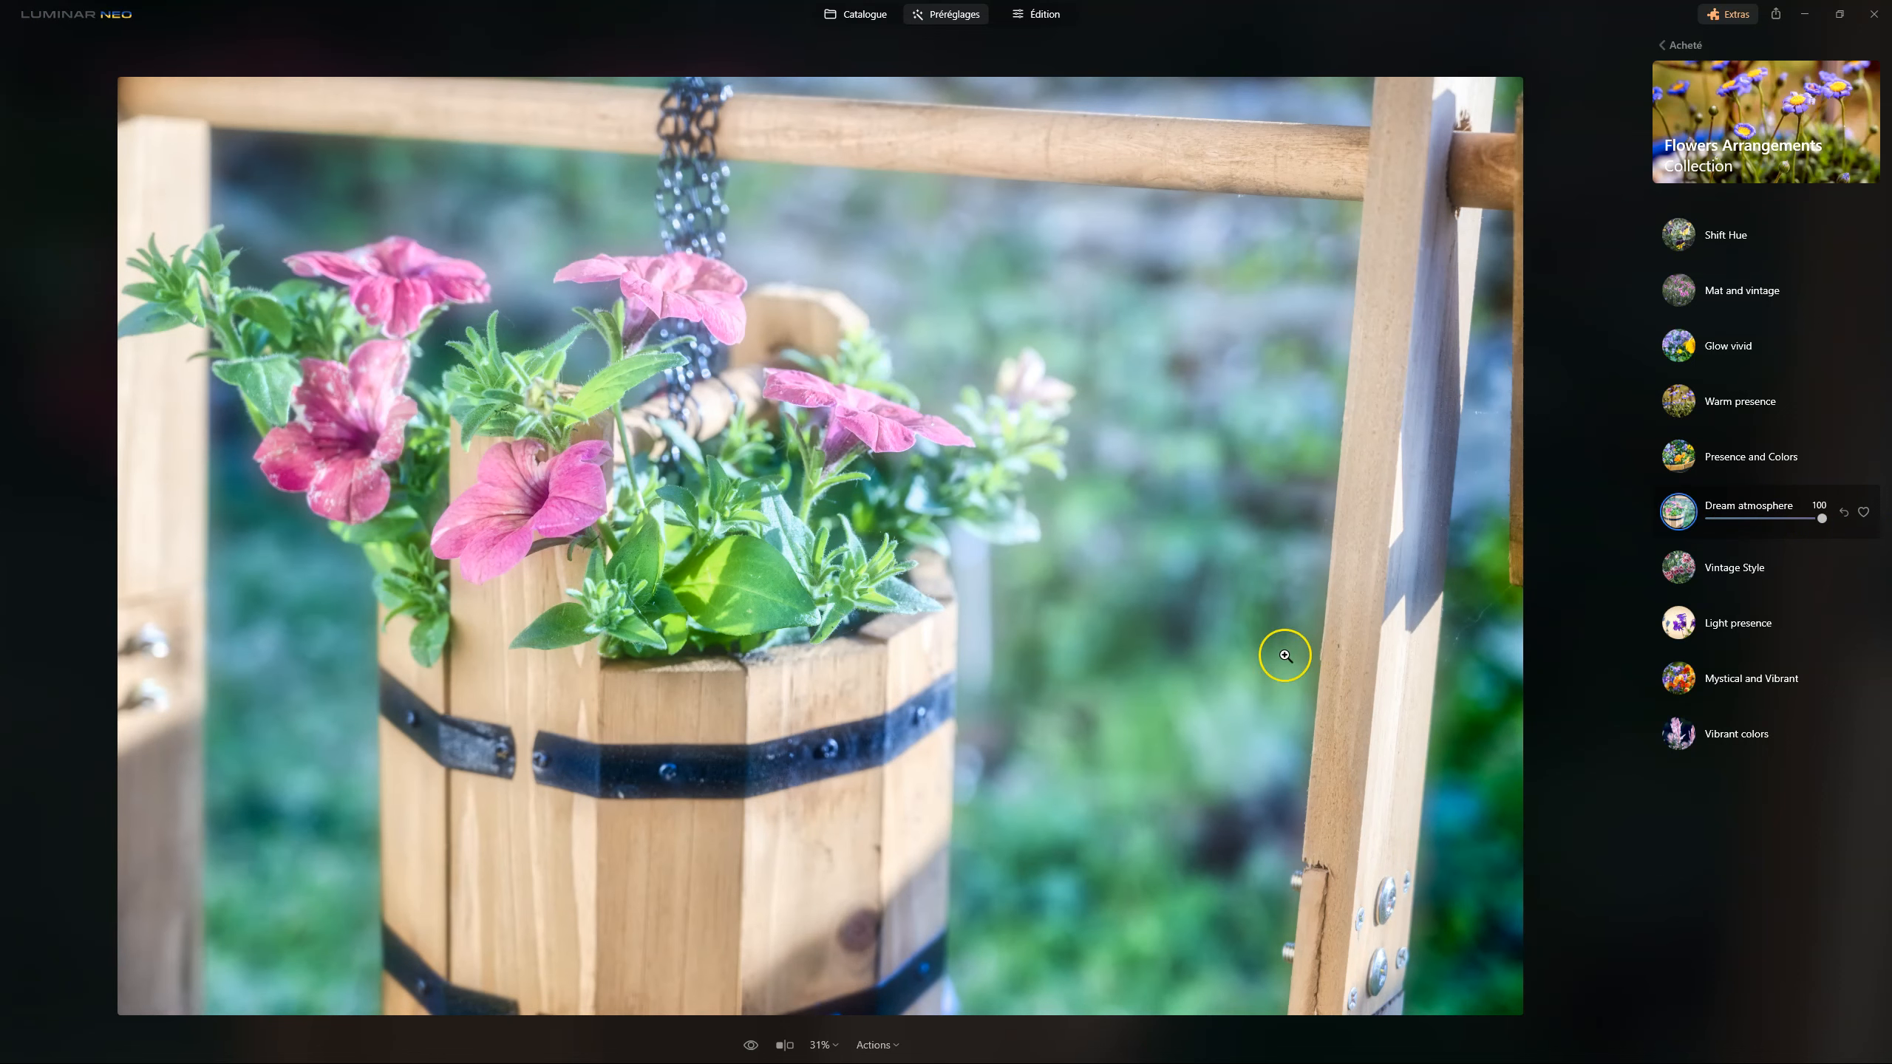
Compare the Dream atmosphere result with the original petunia photo by toggling the preview and using the before/after split
left_click(753, 1046)
left_click(752, 1045)
left_click(752, 1045)
left_click(752, 1046)
left_click(783, 1046)
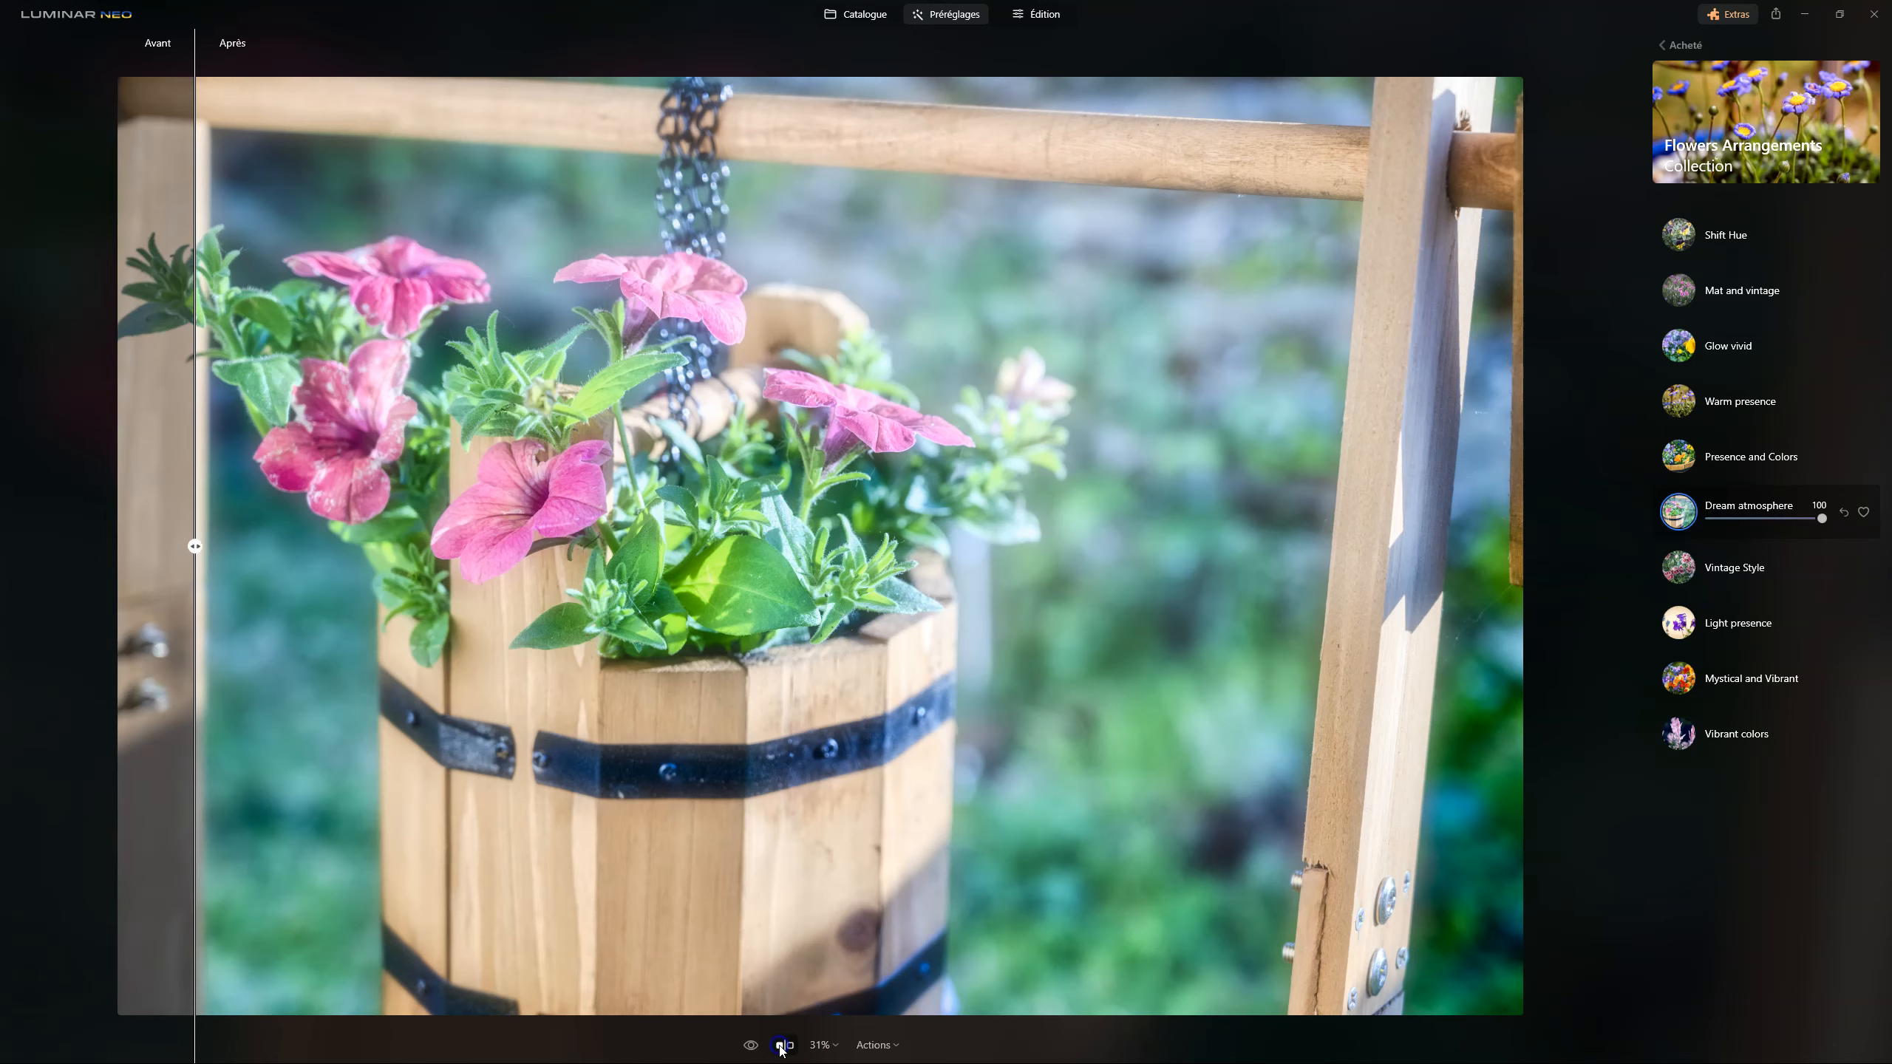
left_click_drag(215, 548, 316, 517)
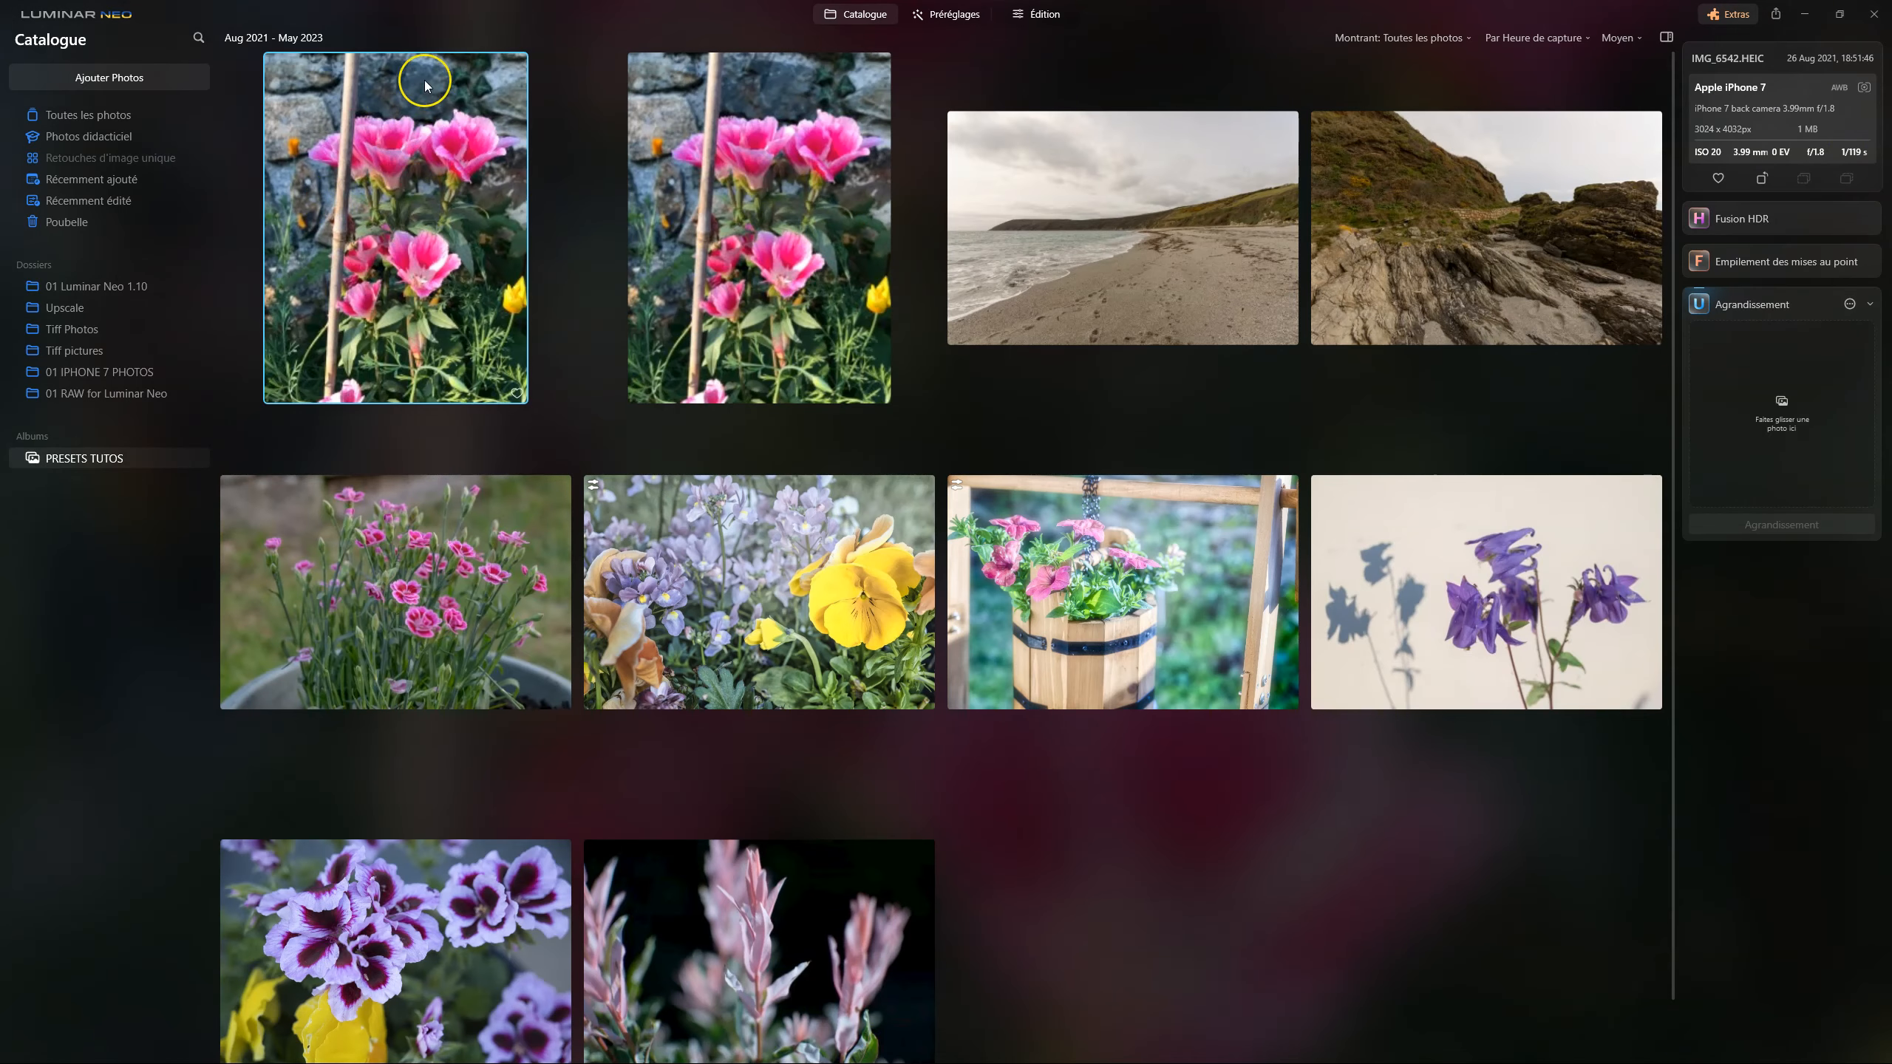
Try presets on the pink flower photo IMG_6542.HEIC, apply Shift Hue with adjusted strength, and compare it with the original
left_click(951, 19)
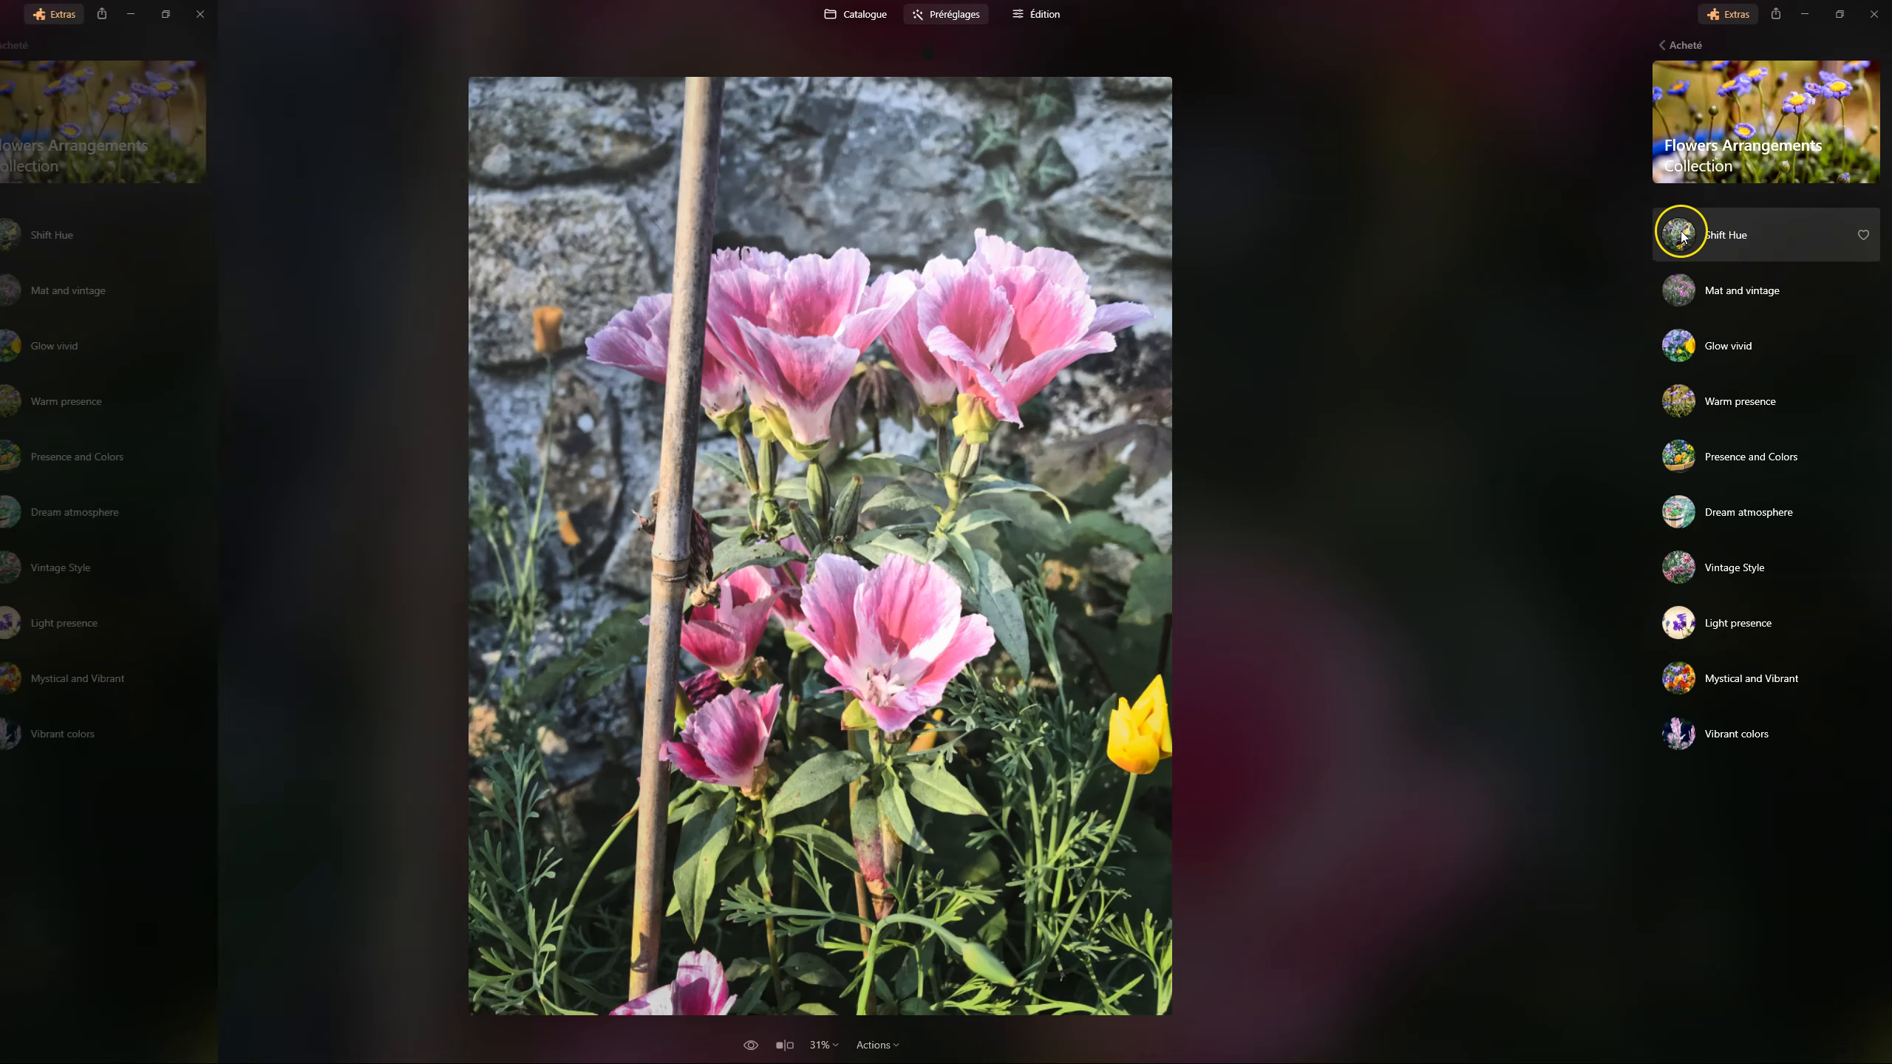
left_click(1687, 291)
left_click(1685, 337)
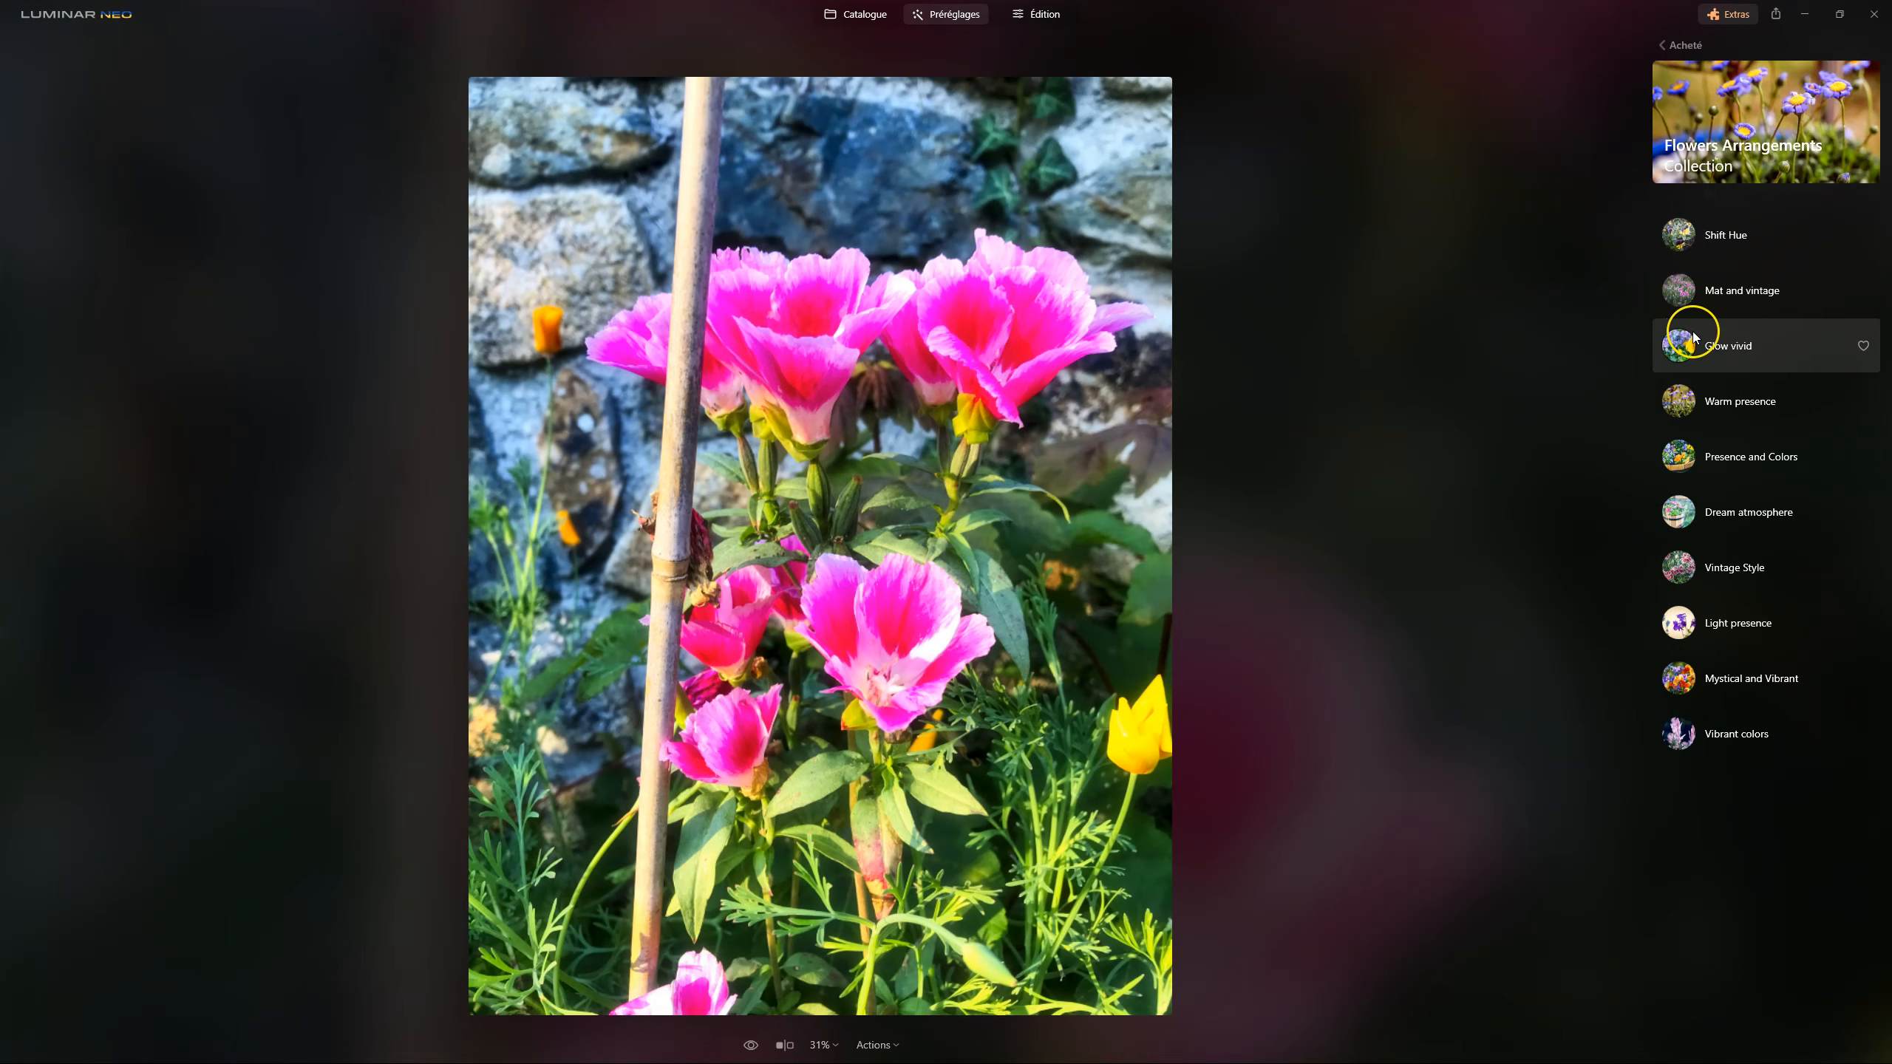
left_click(1680, 235)
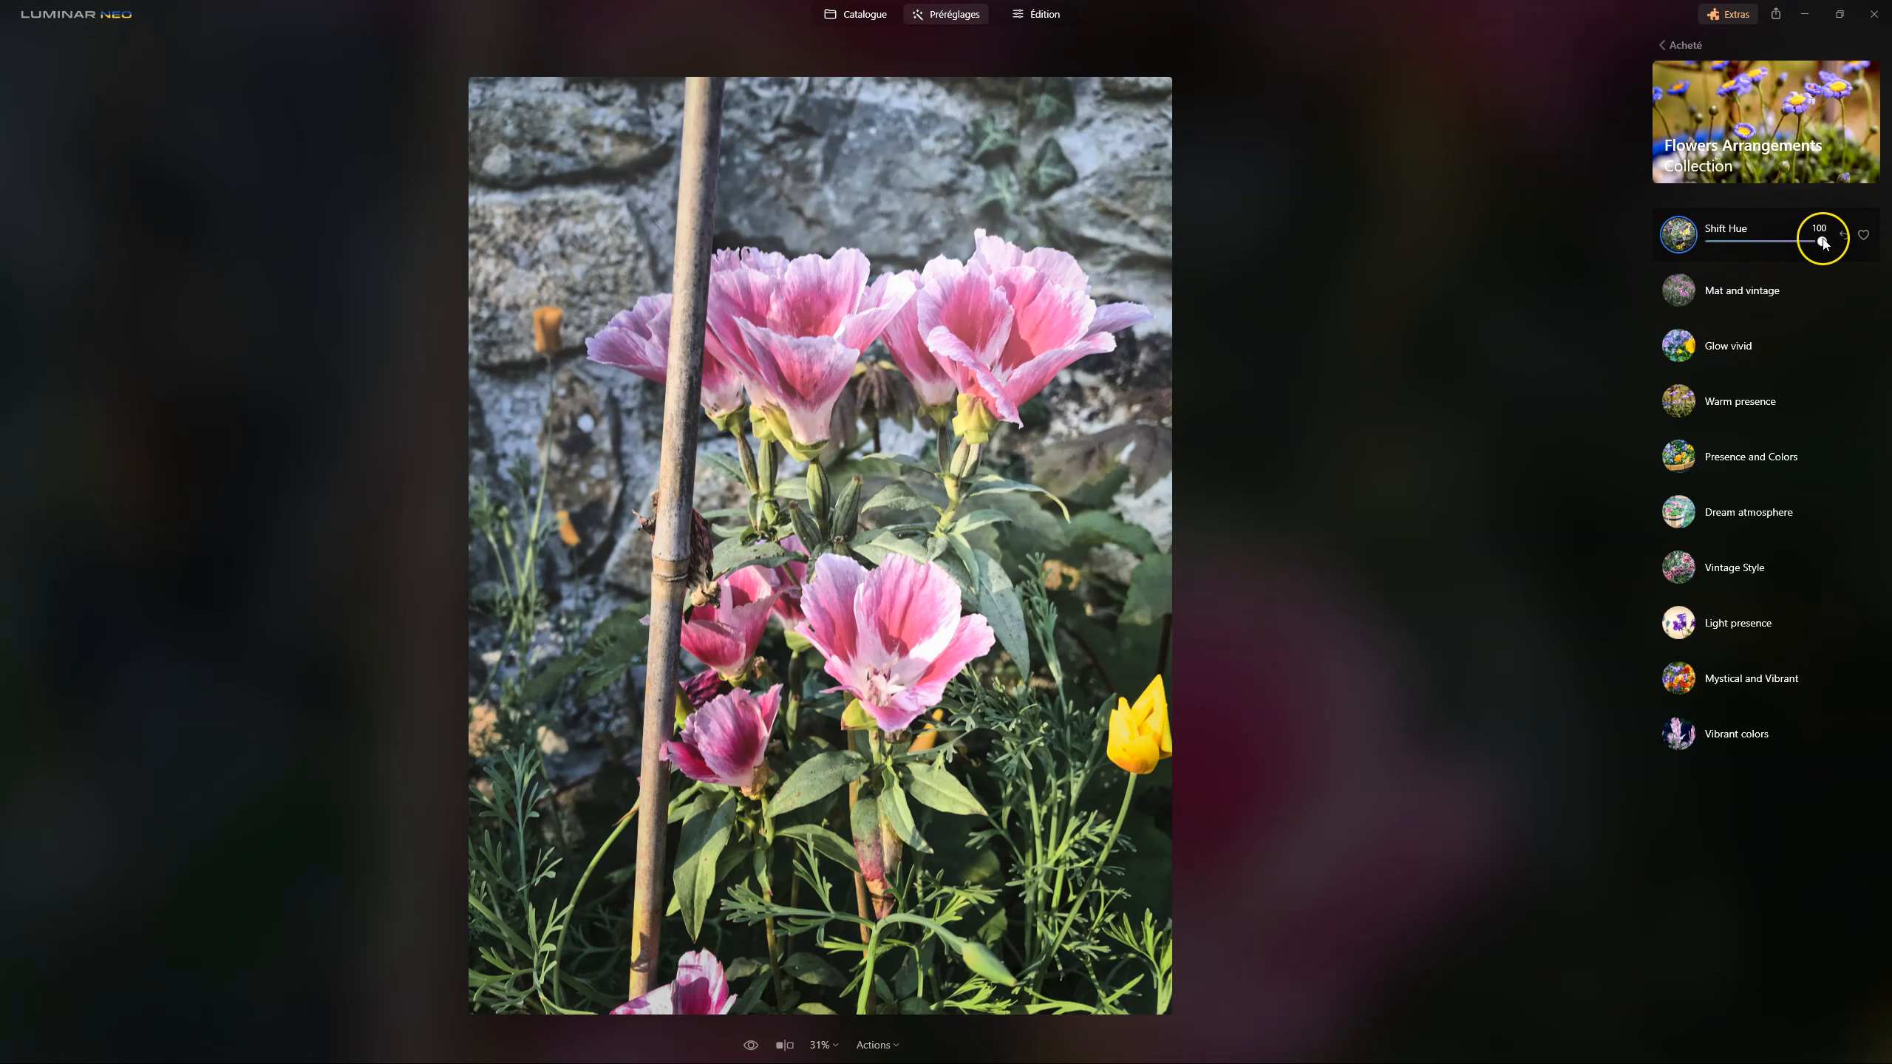
mouse_move(1819, 240)
left_mouse_down()
mouse_move(1719, 240)
mouse_move(1806, 239)
left_mouse_up()
left_click(752, 1046)
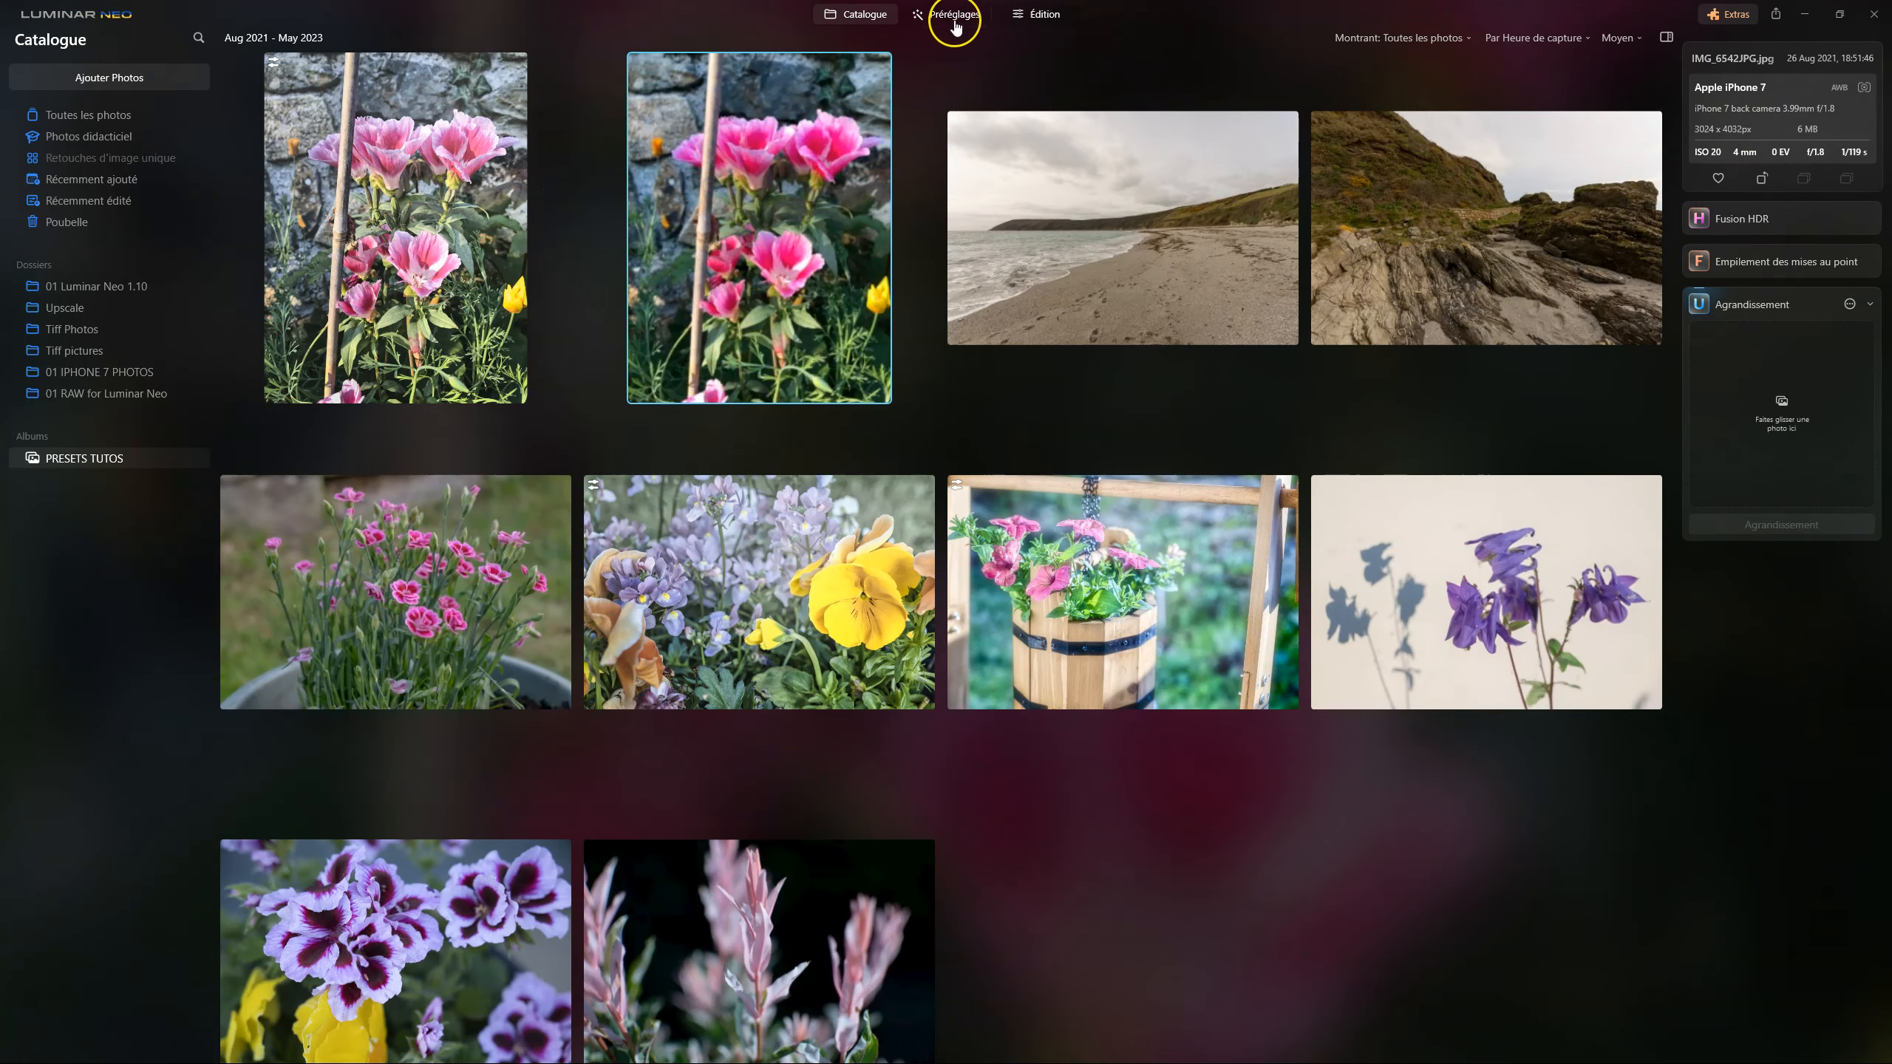
Apply the Presence and Colors preset to IMG_6542JPG.jpg at a strength of 33 and compare it with the original
left_click(956, 22)
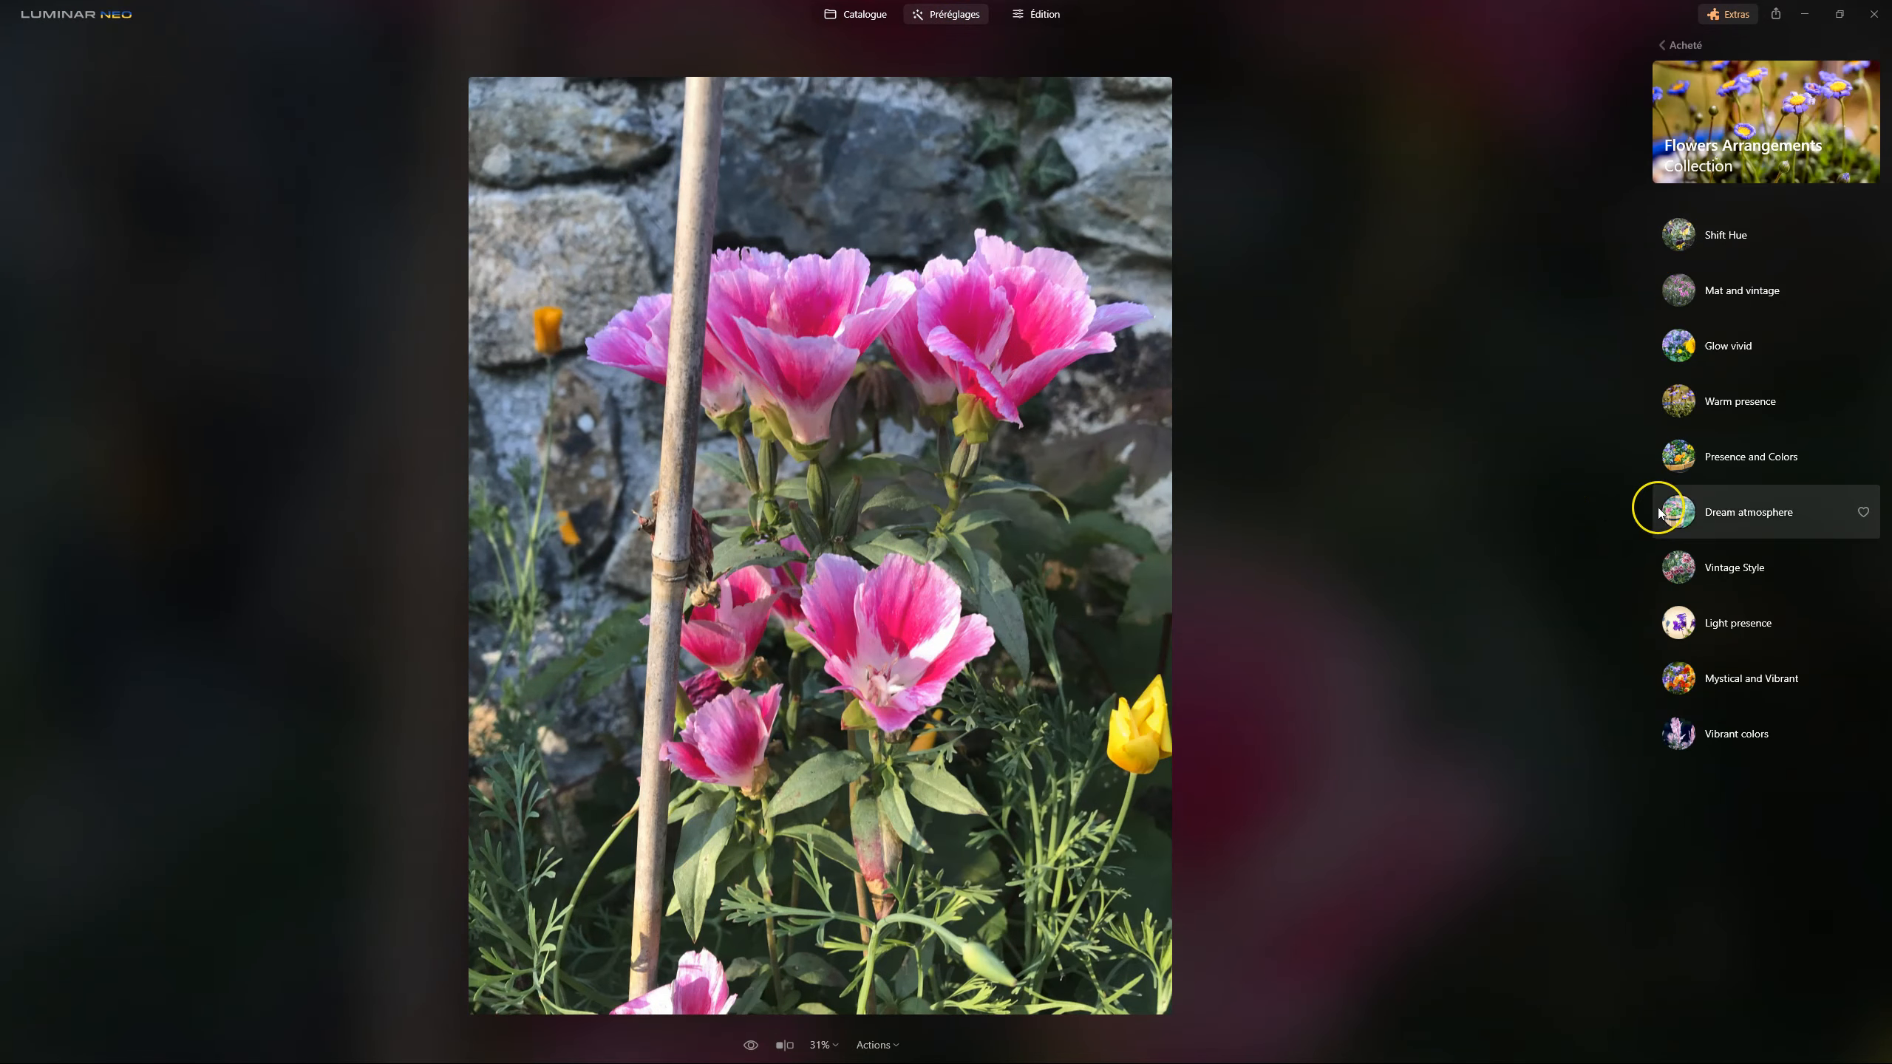
left_click(1679, 511)
left_click(1679, 456)
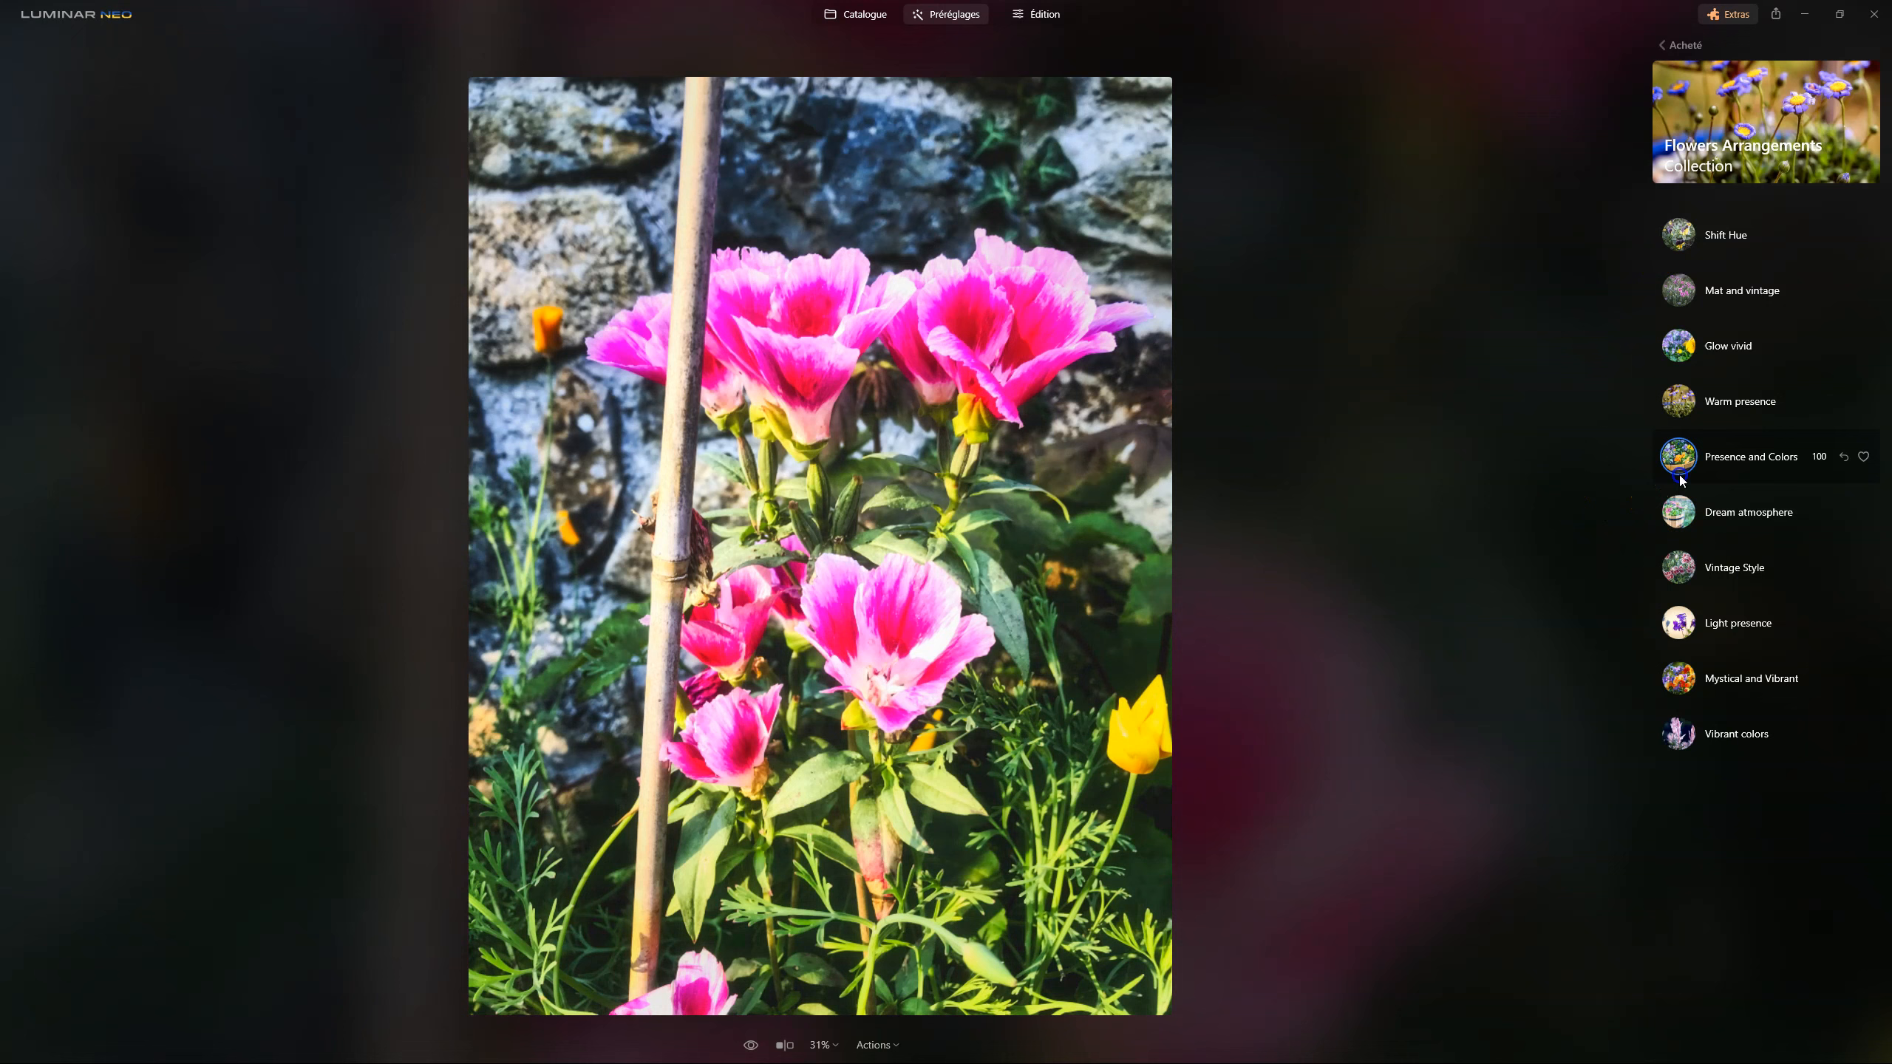
left_click_drag(1791, 461, 1748, 471)
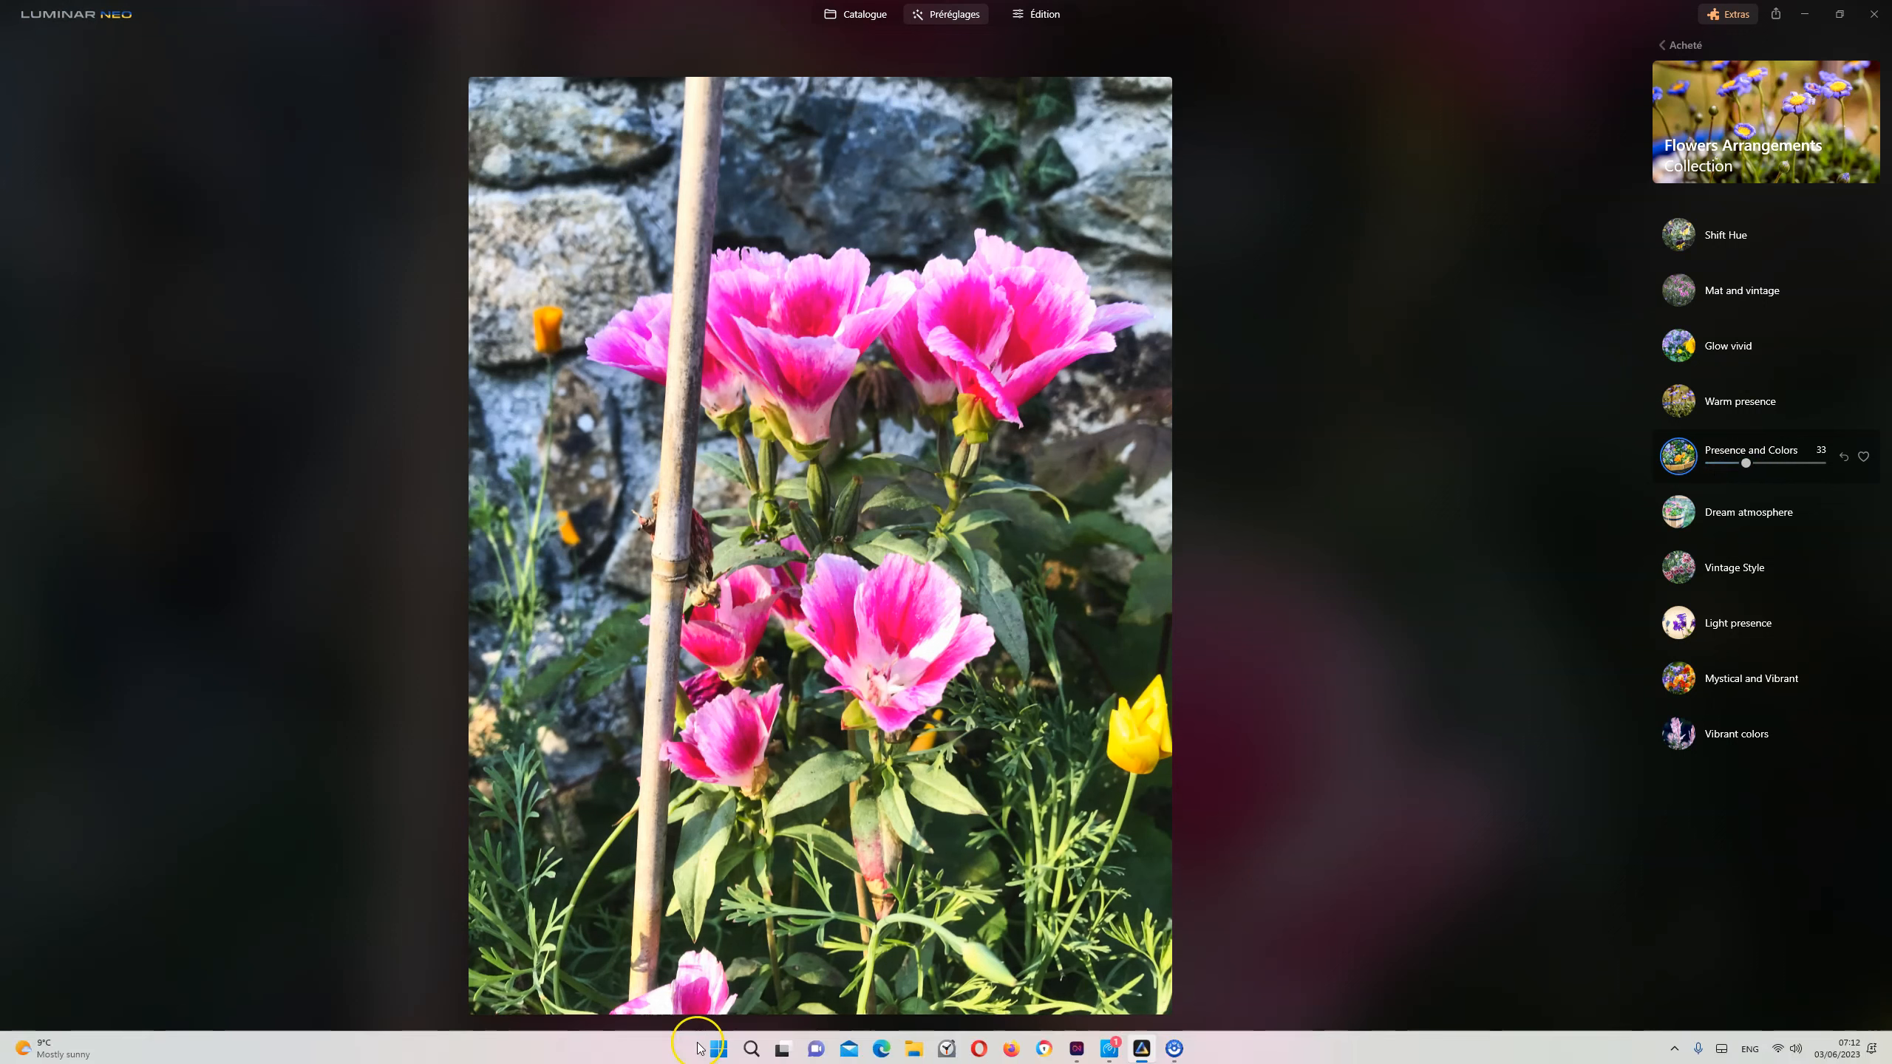
left_click(751, 1044)
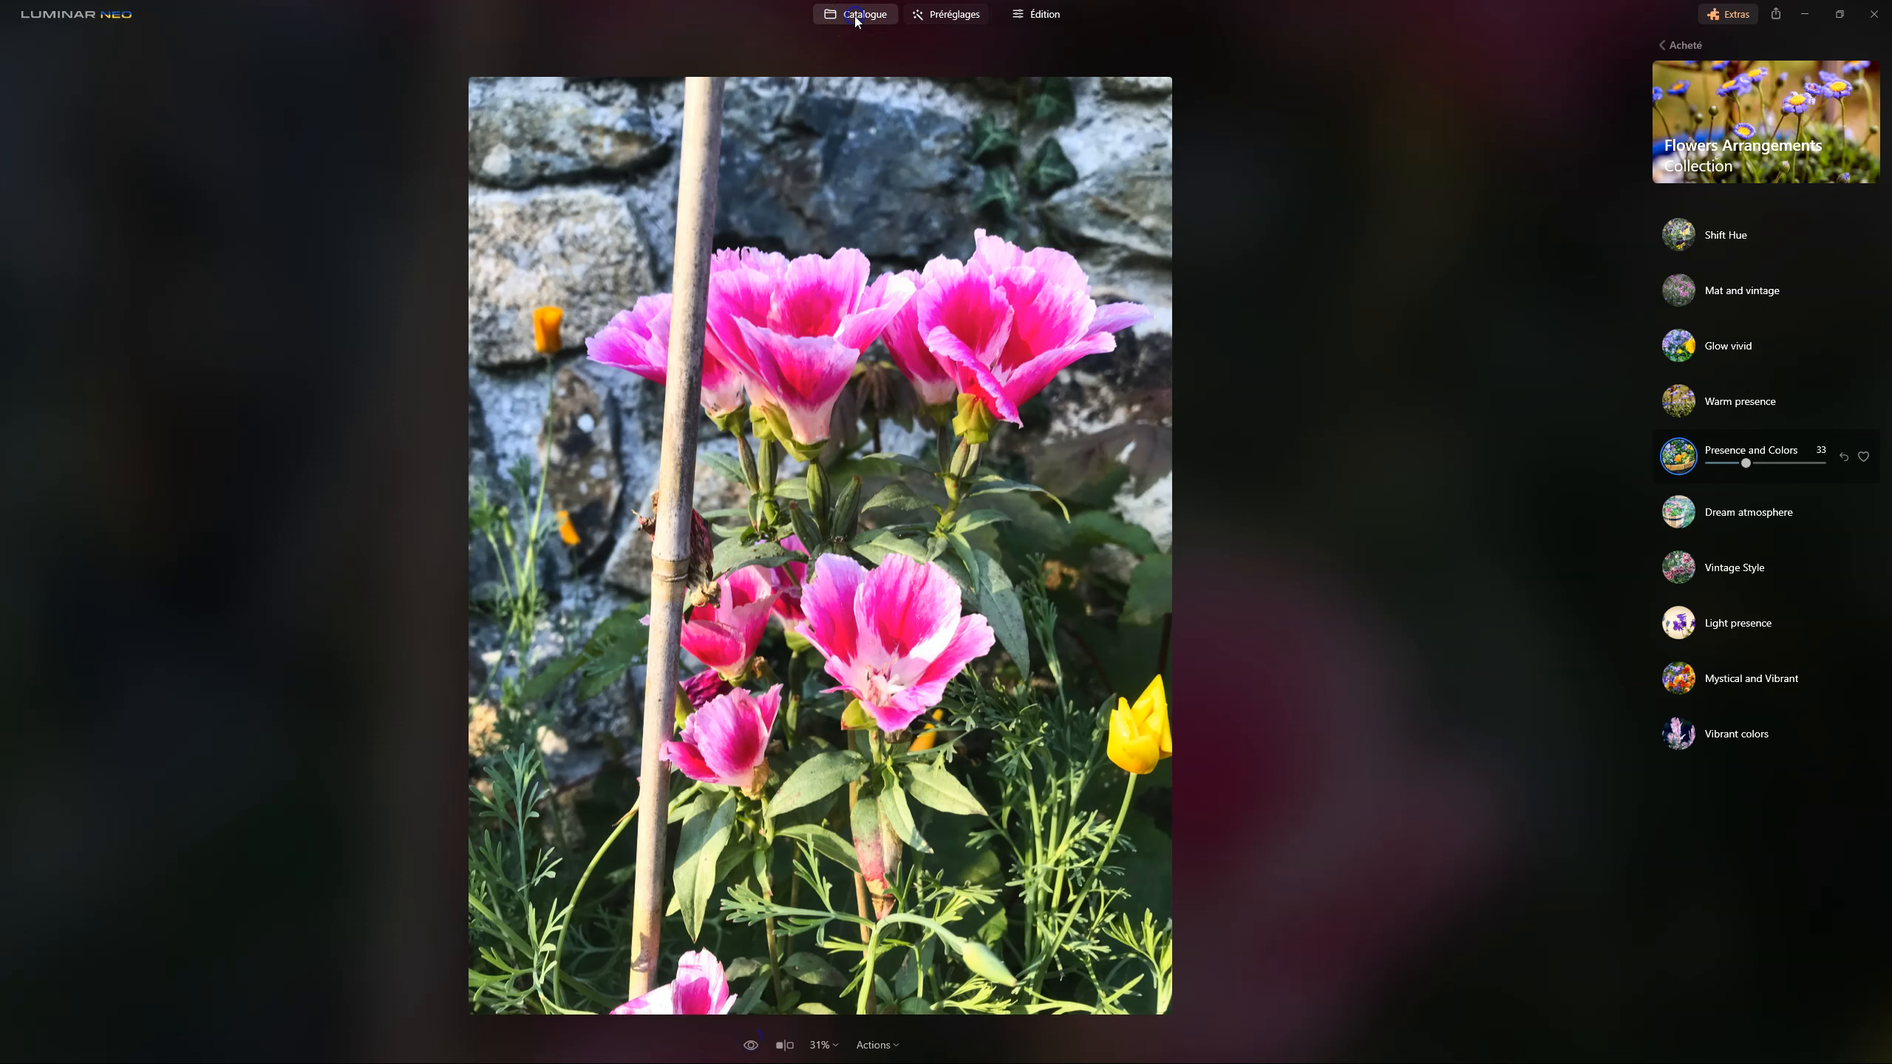
Filter the PRESETS TUTOS album in the catalogue to show only Raw photos
left_click(856, 15)
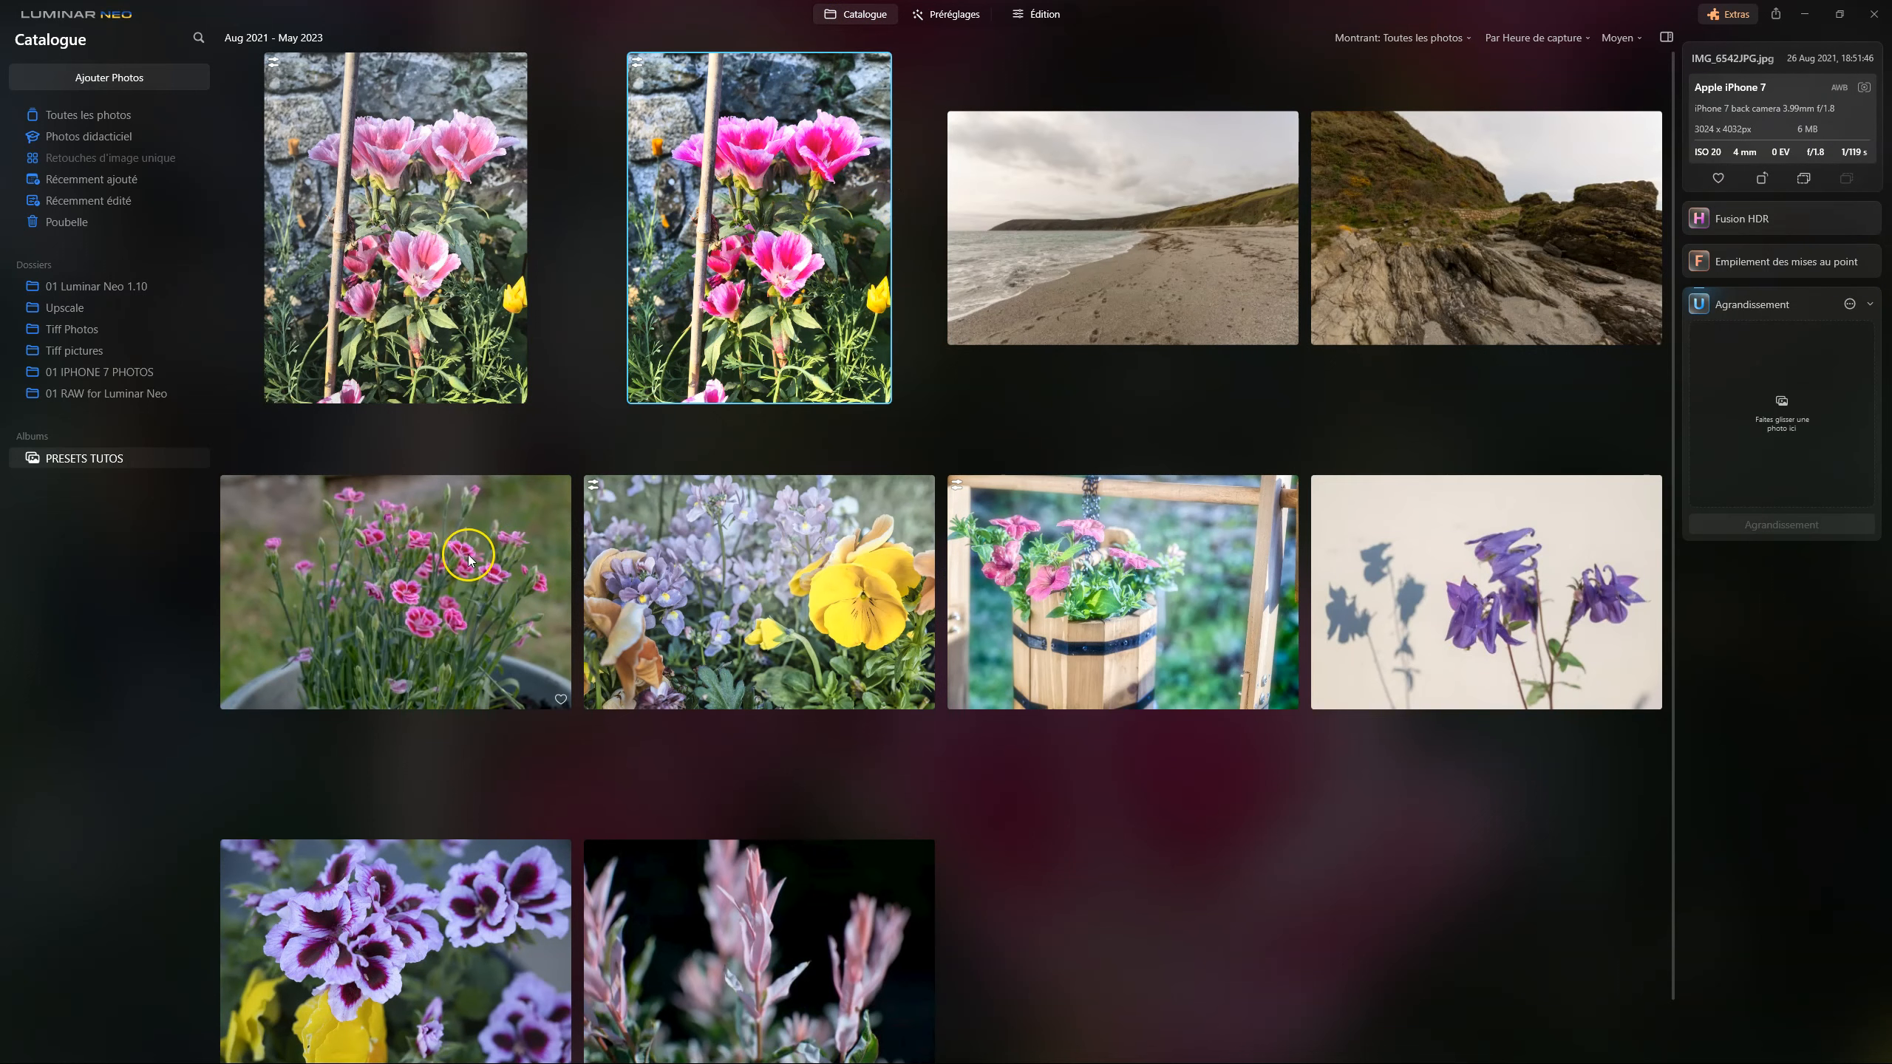
left_click(1448, 41)
left_click(1411, 93)
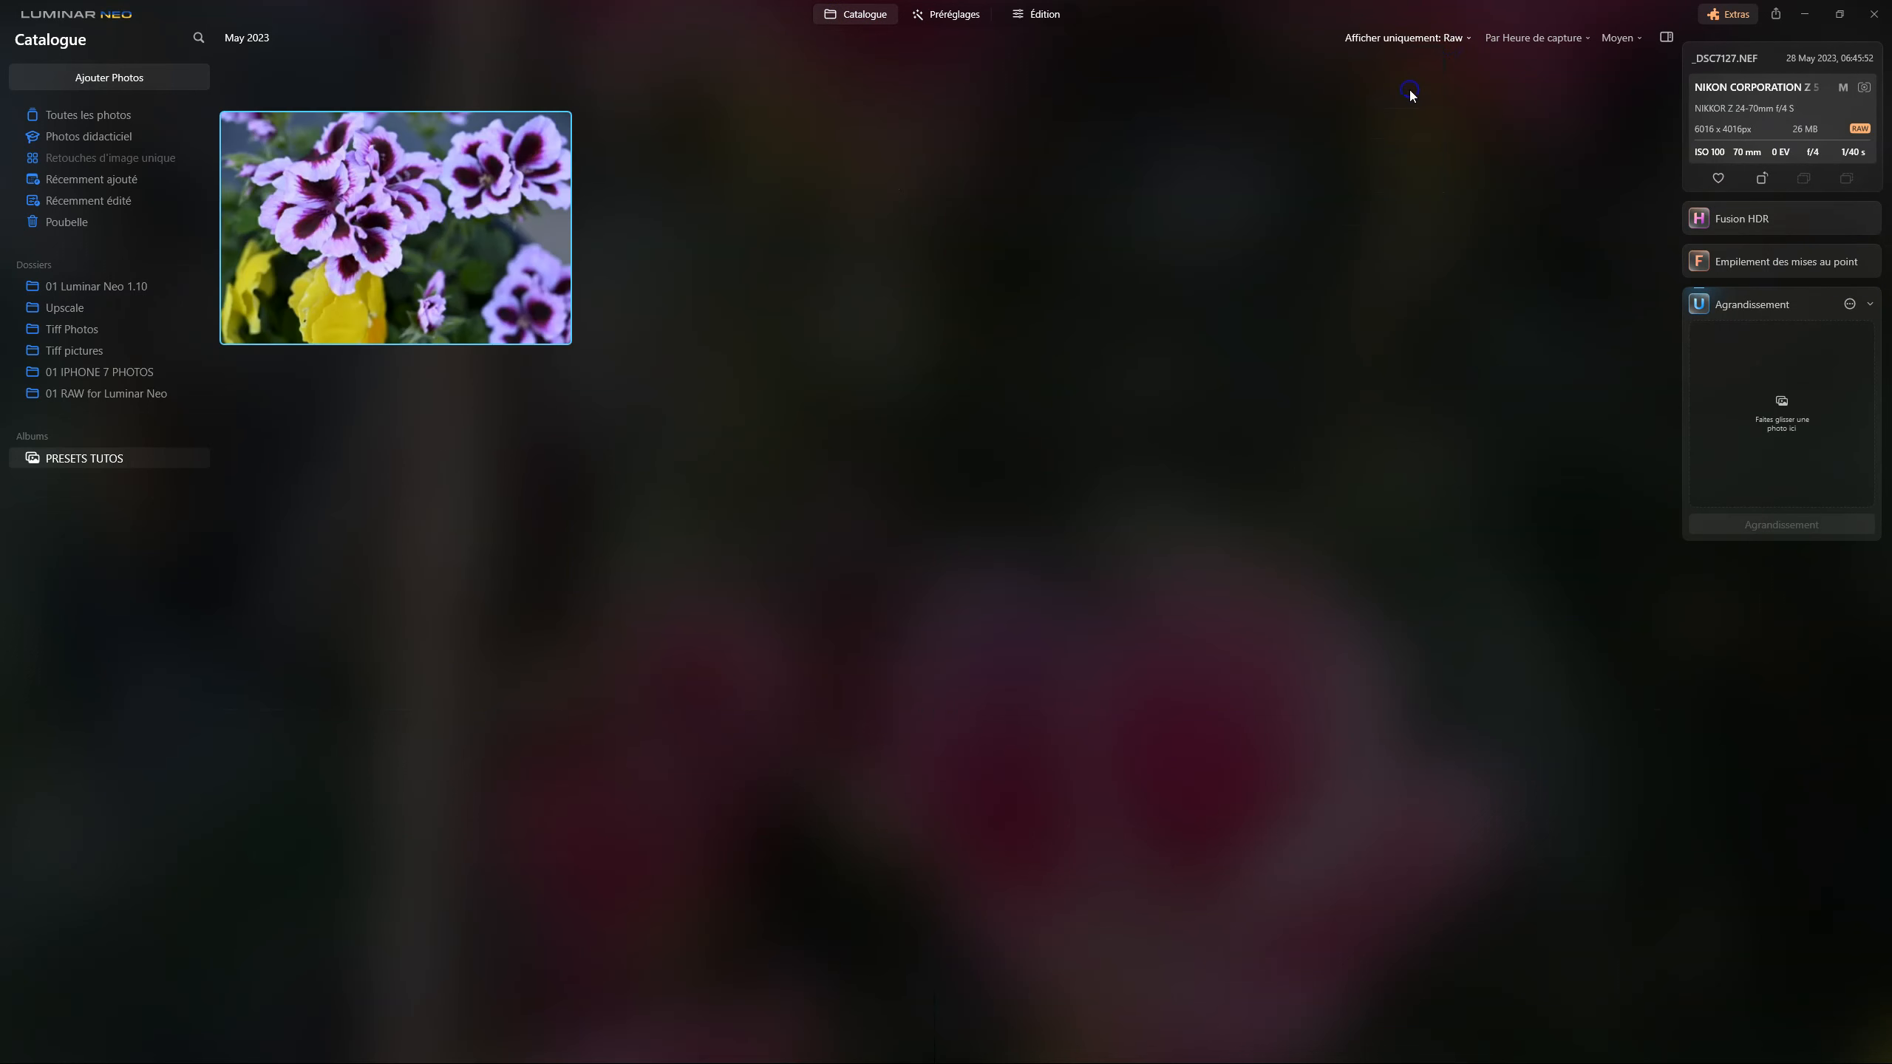
Apply the Shift Hue preset to the Raw photo _DSC7127.NEF at a strength of 100
left_click(935, 10)
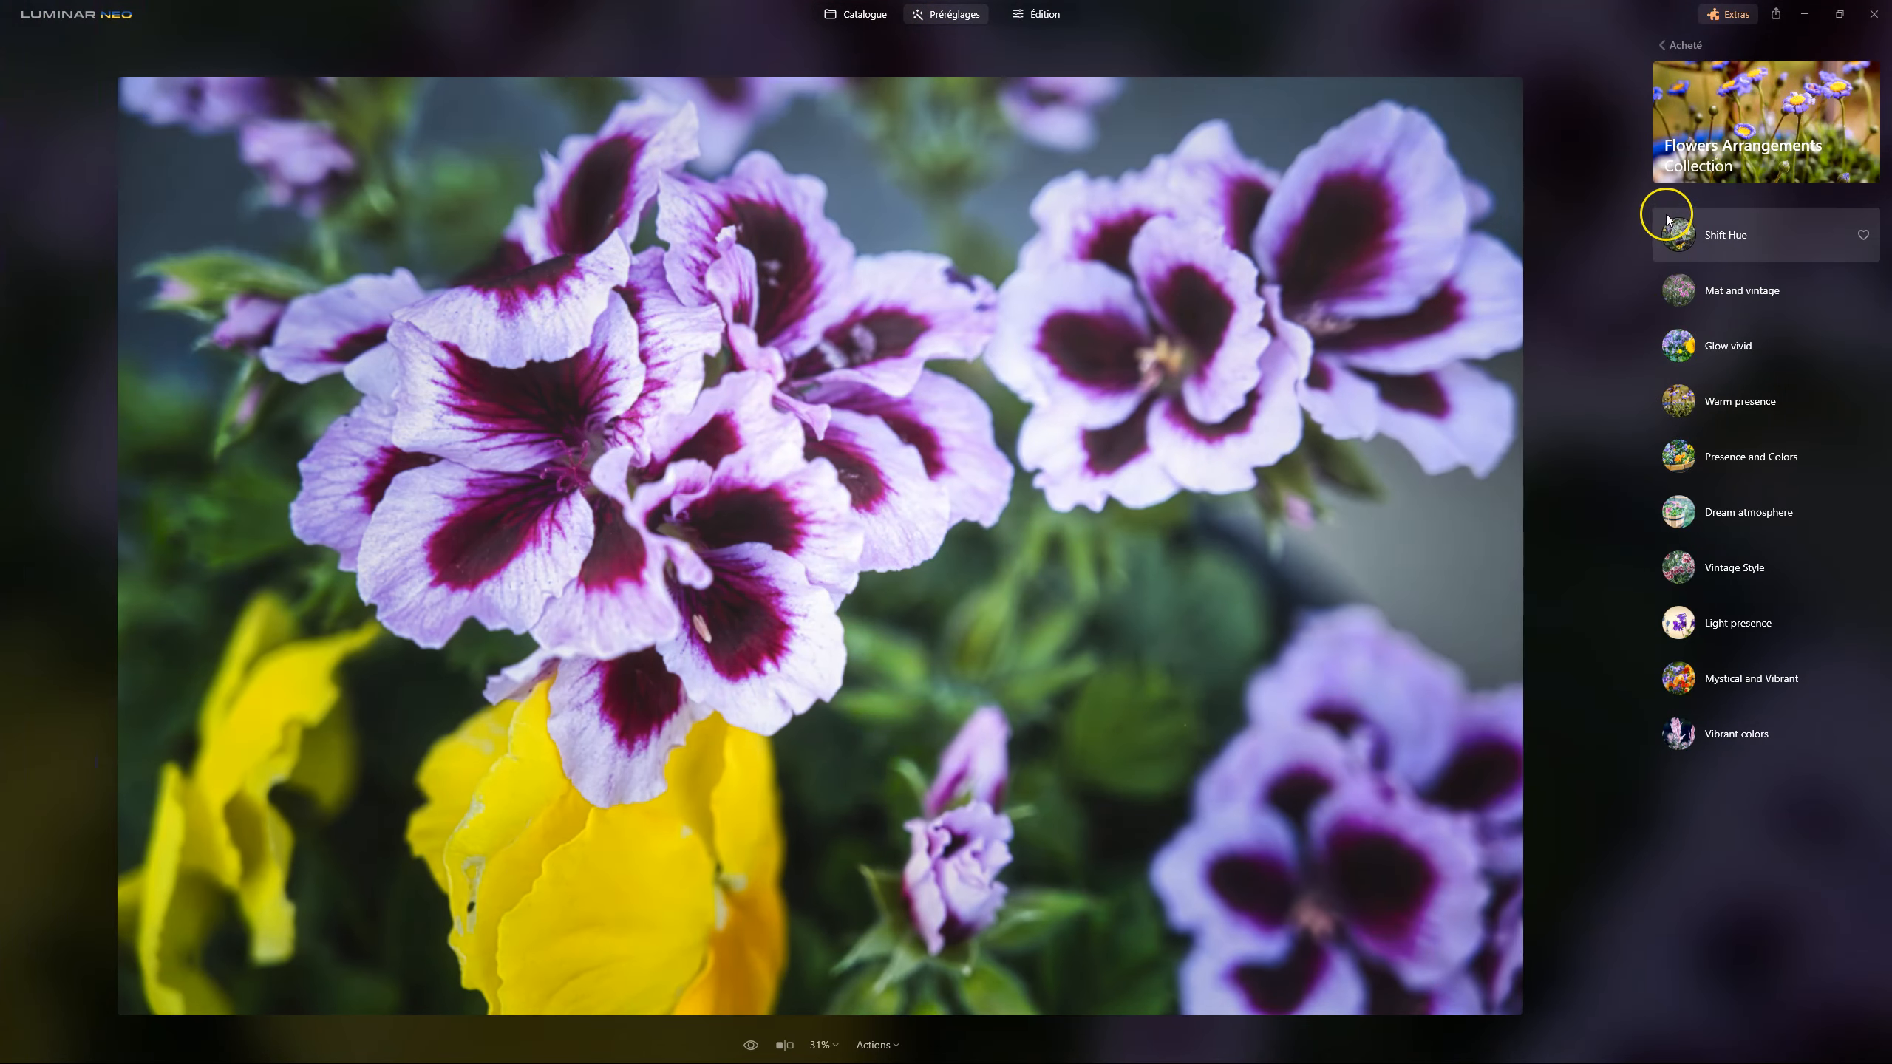
left_click(1668, 227)
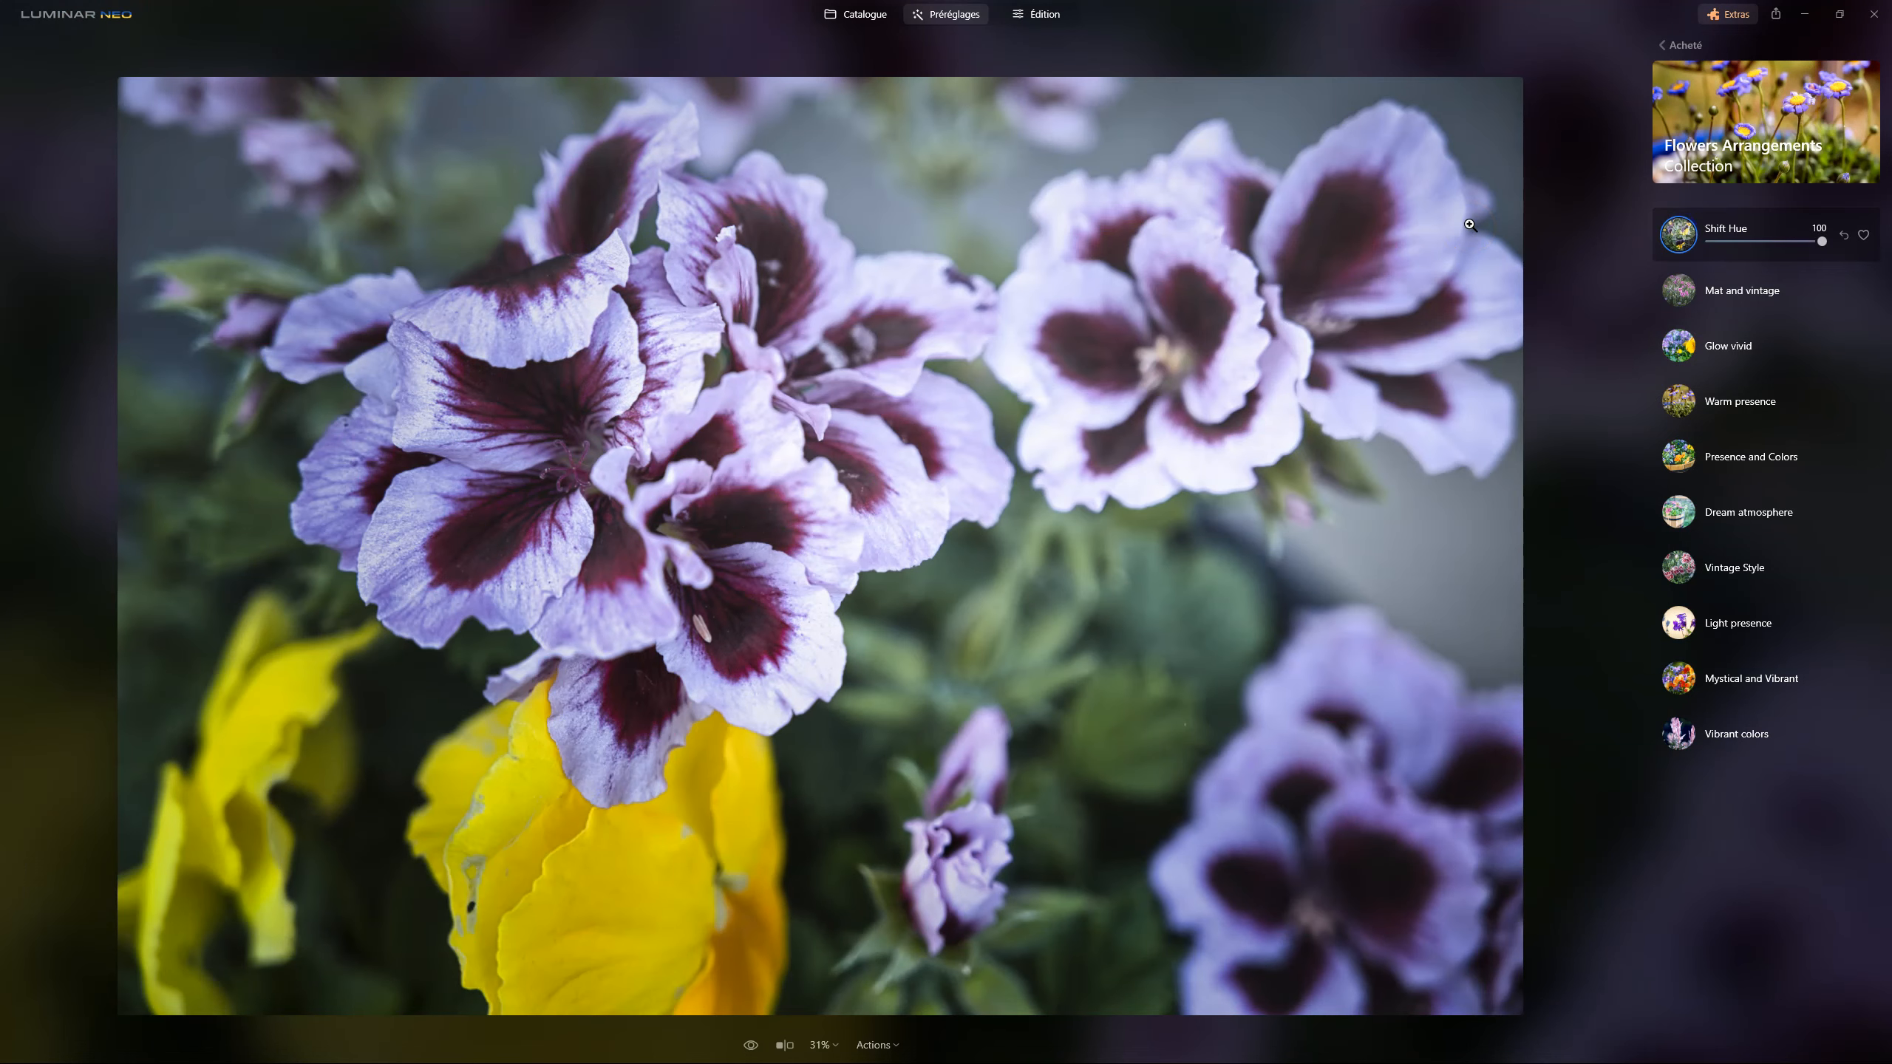
left_click(1822, 242)
left_click_drag(1821, 243, 1876, 250)
Examine the camera profiles available in the Raw photo's Développement modification and keep Luminar par défaut
left_click(1050, 20)
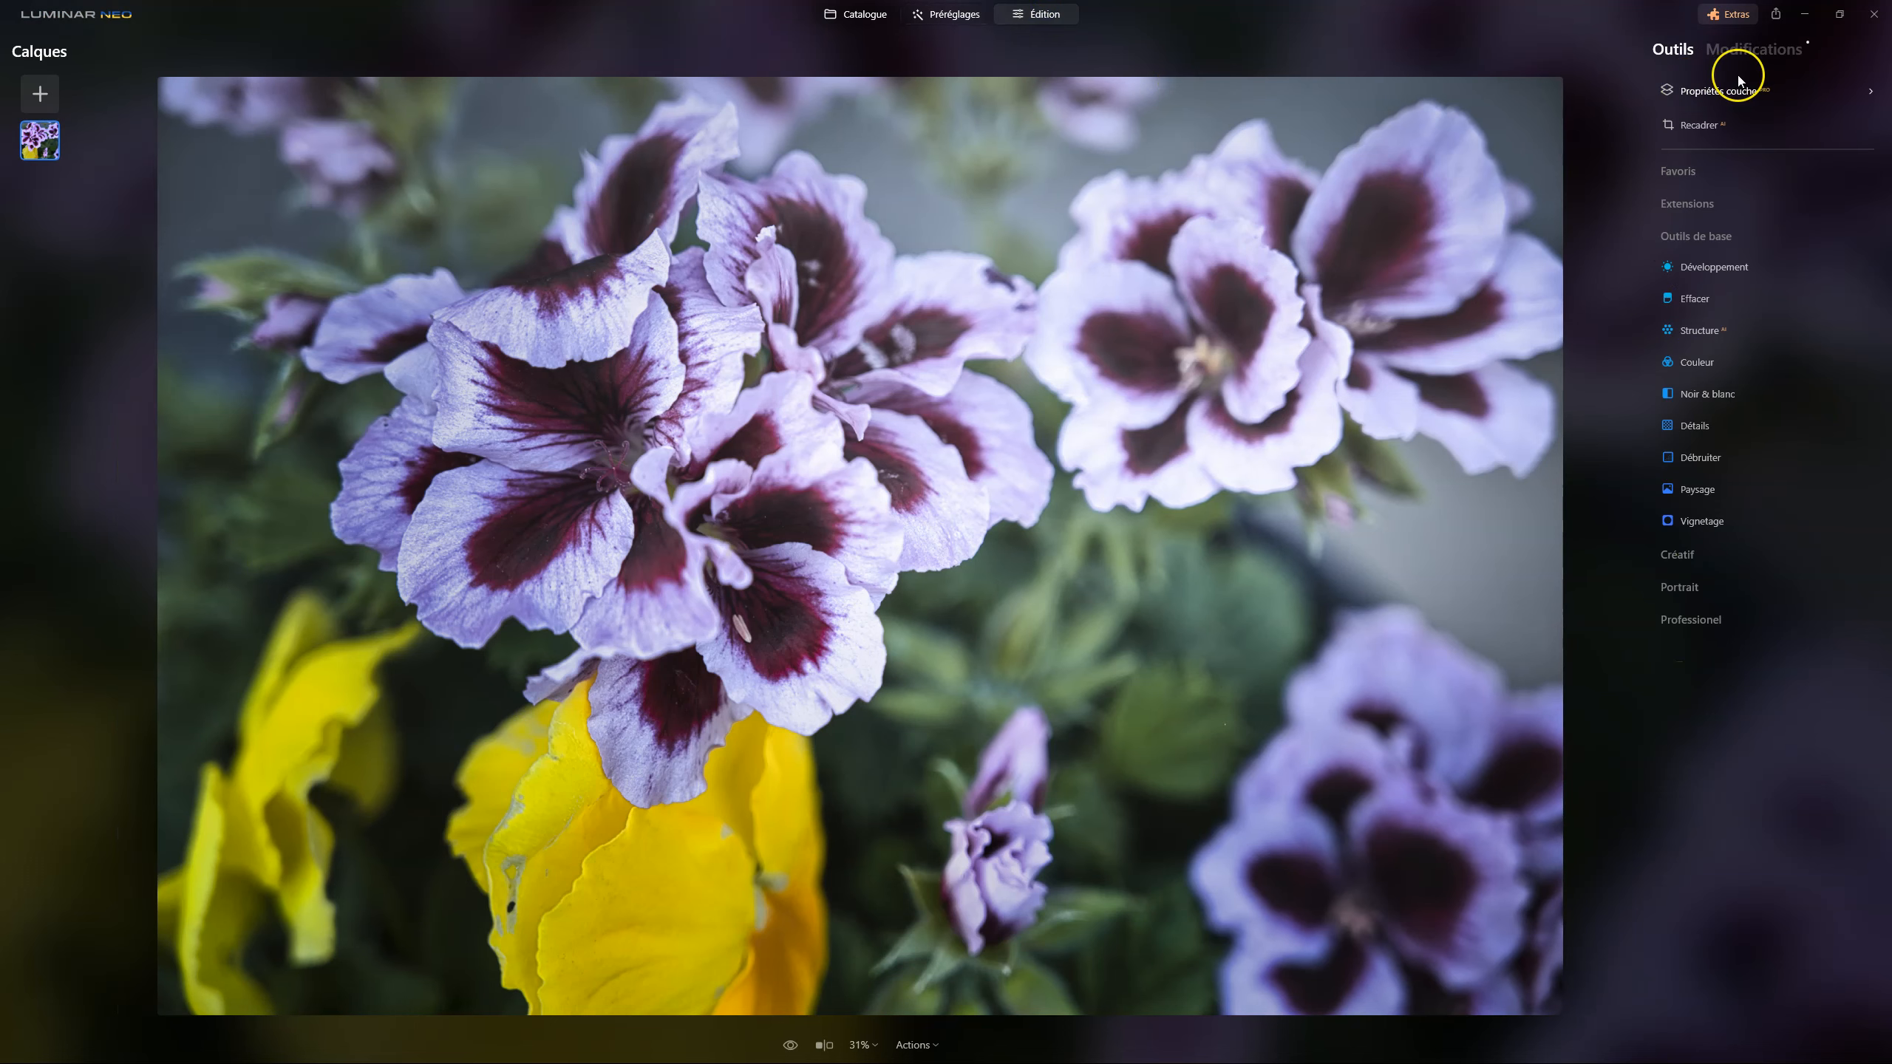
left_click(1751, 54)
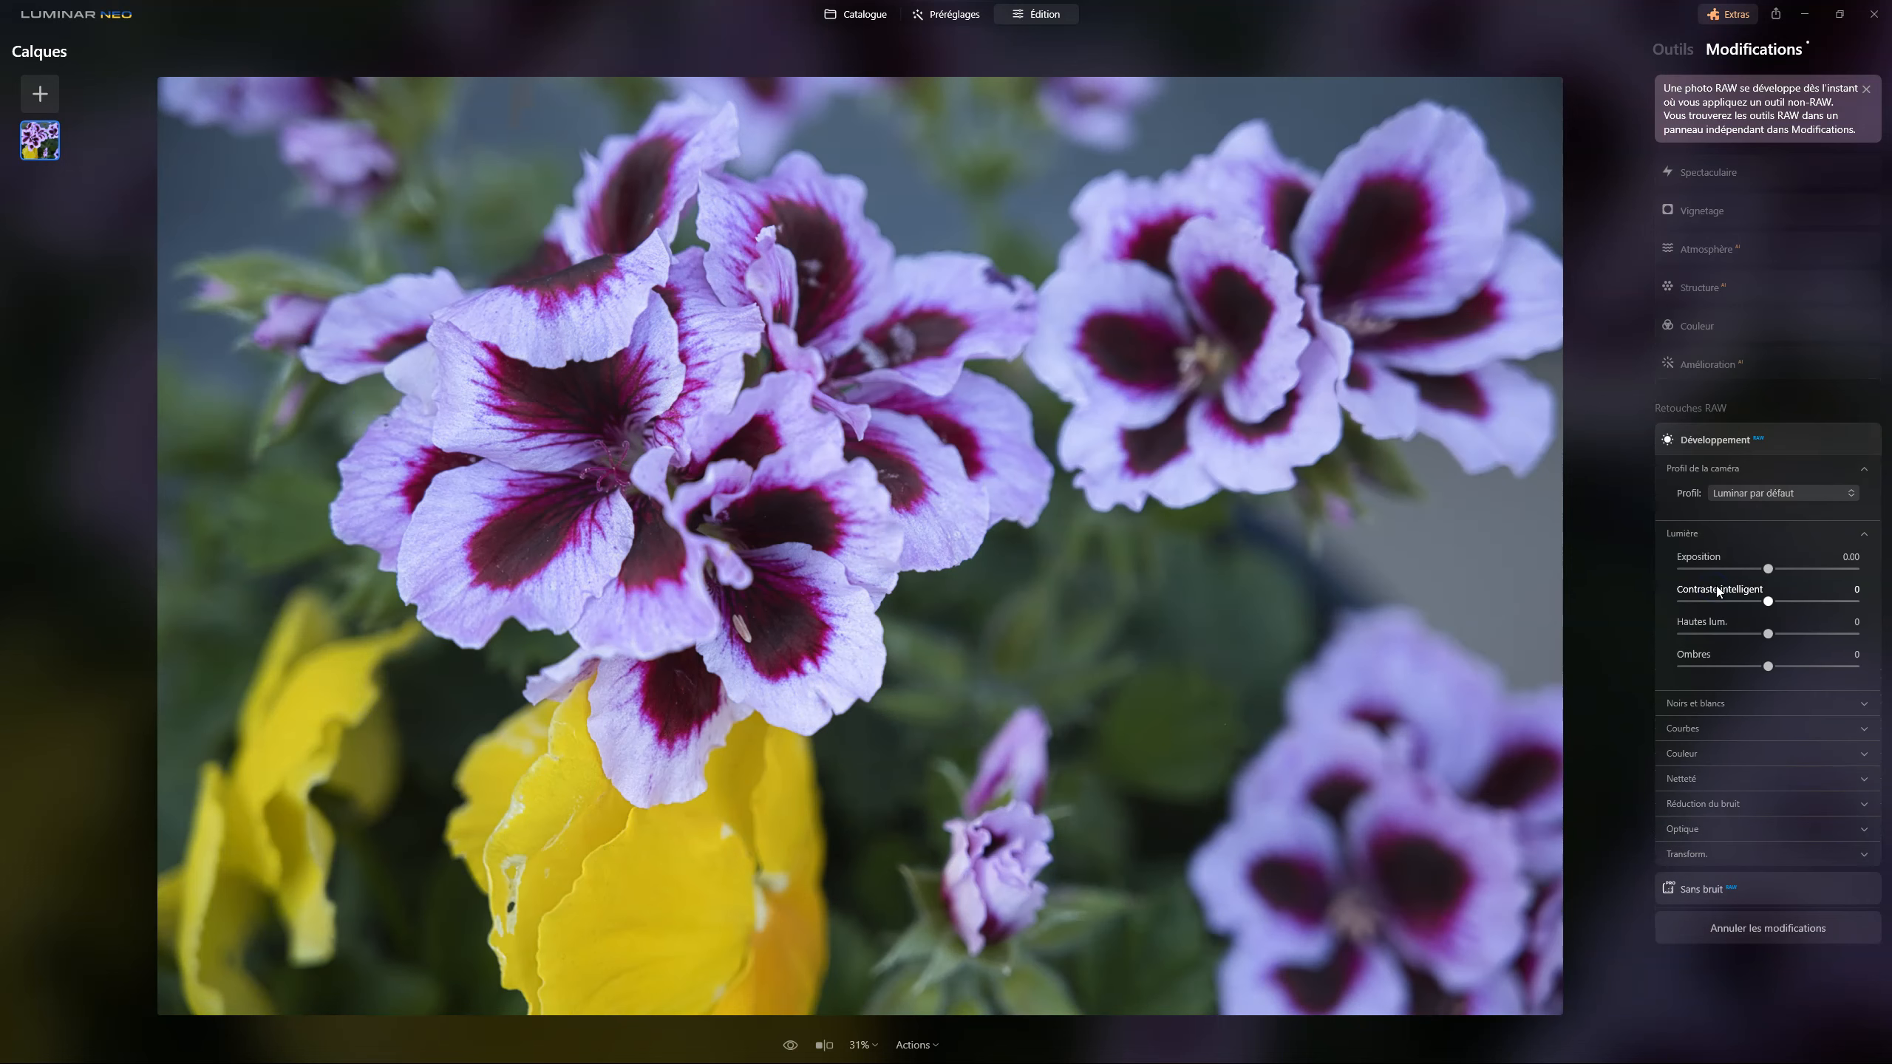
left_click(1744, 494)
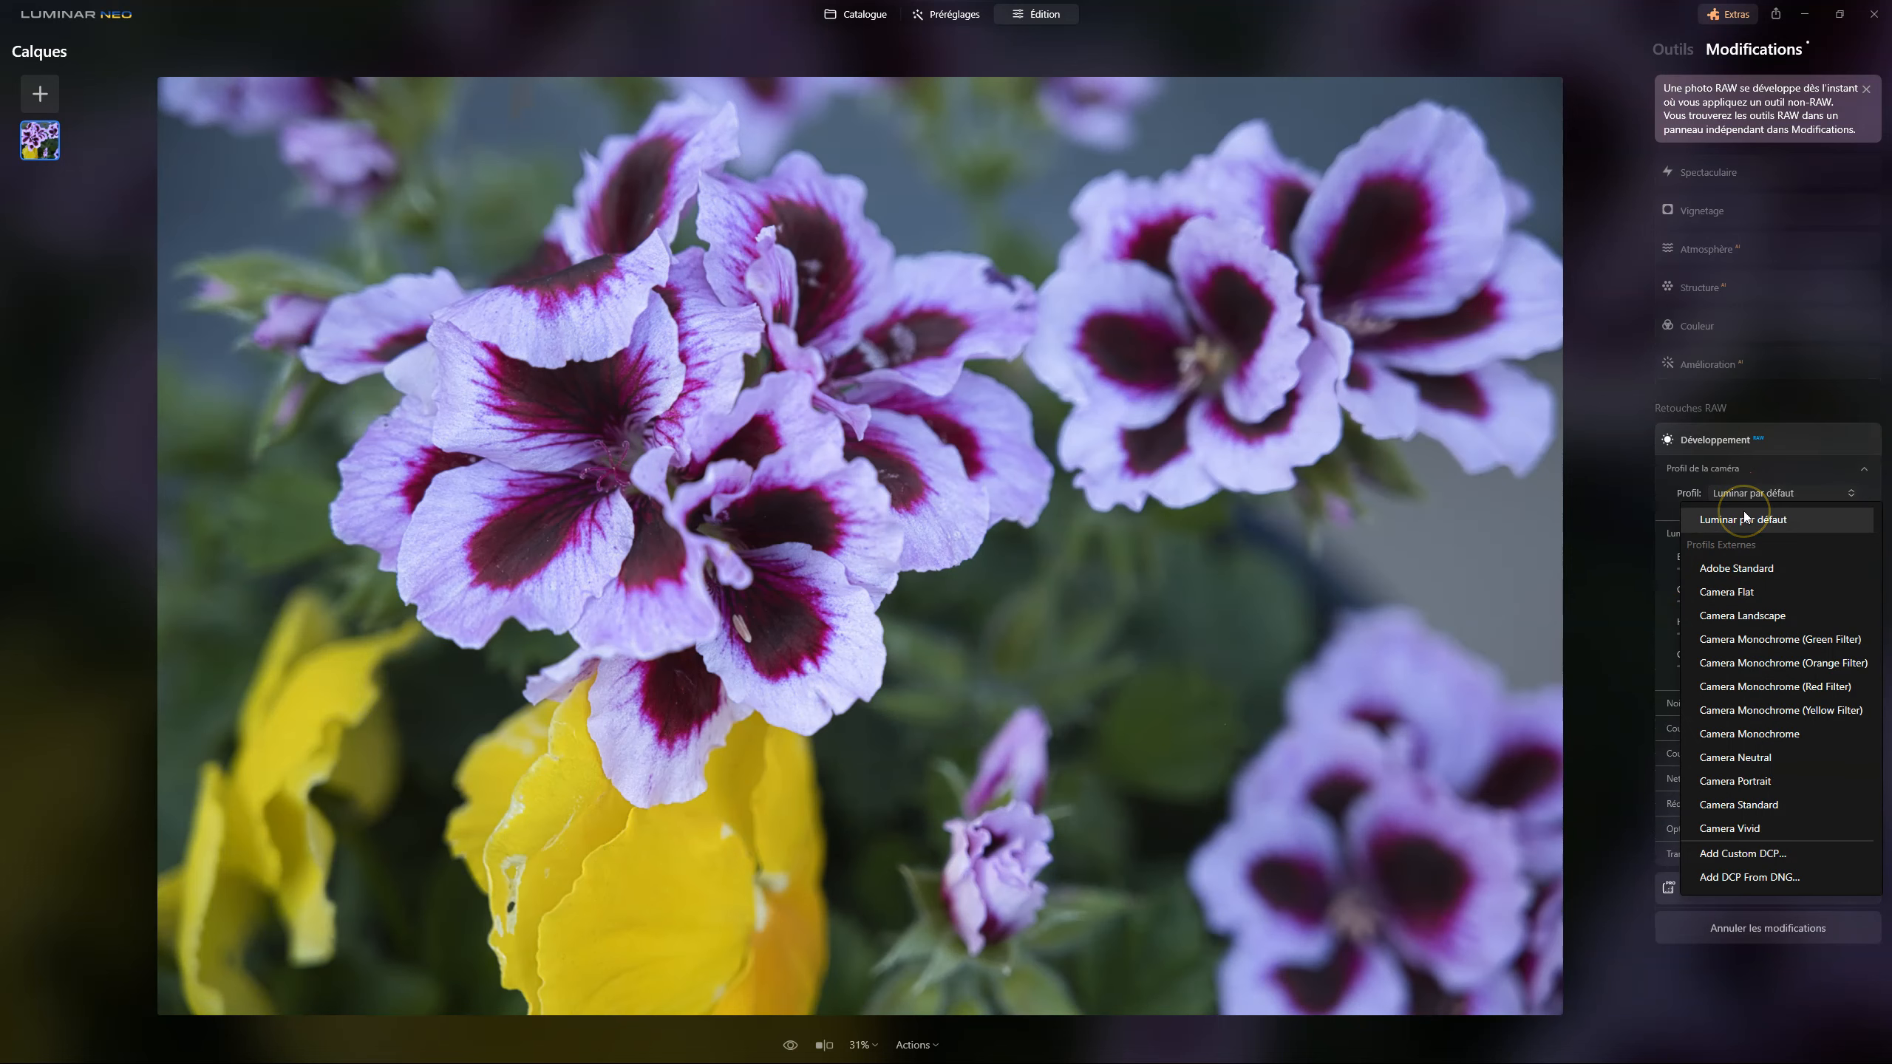
left_click(1678, 496)
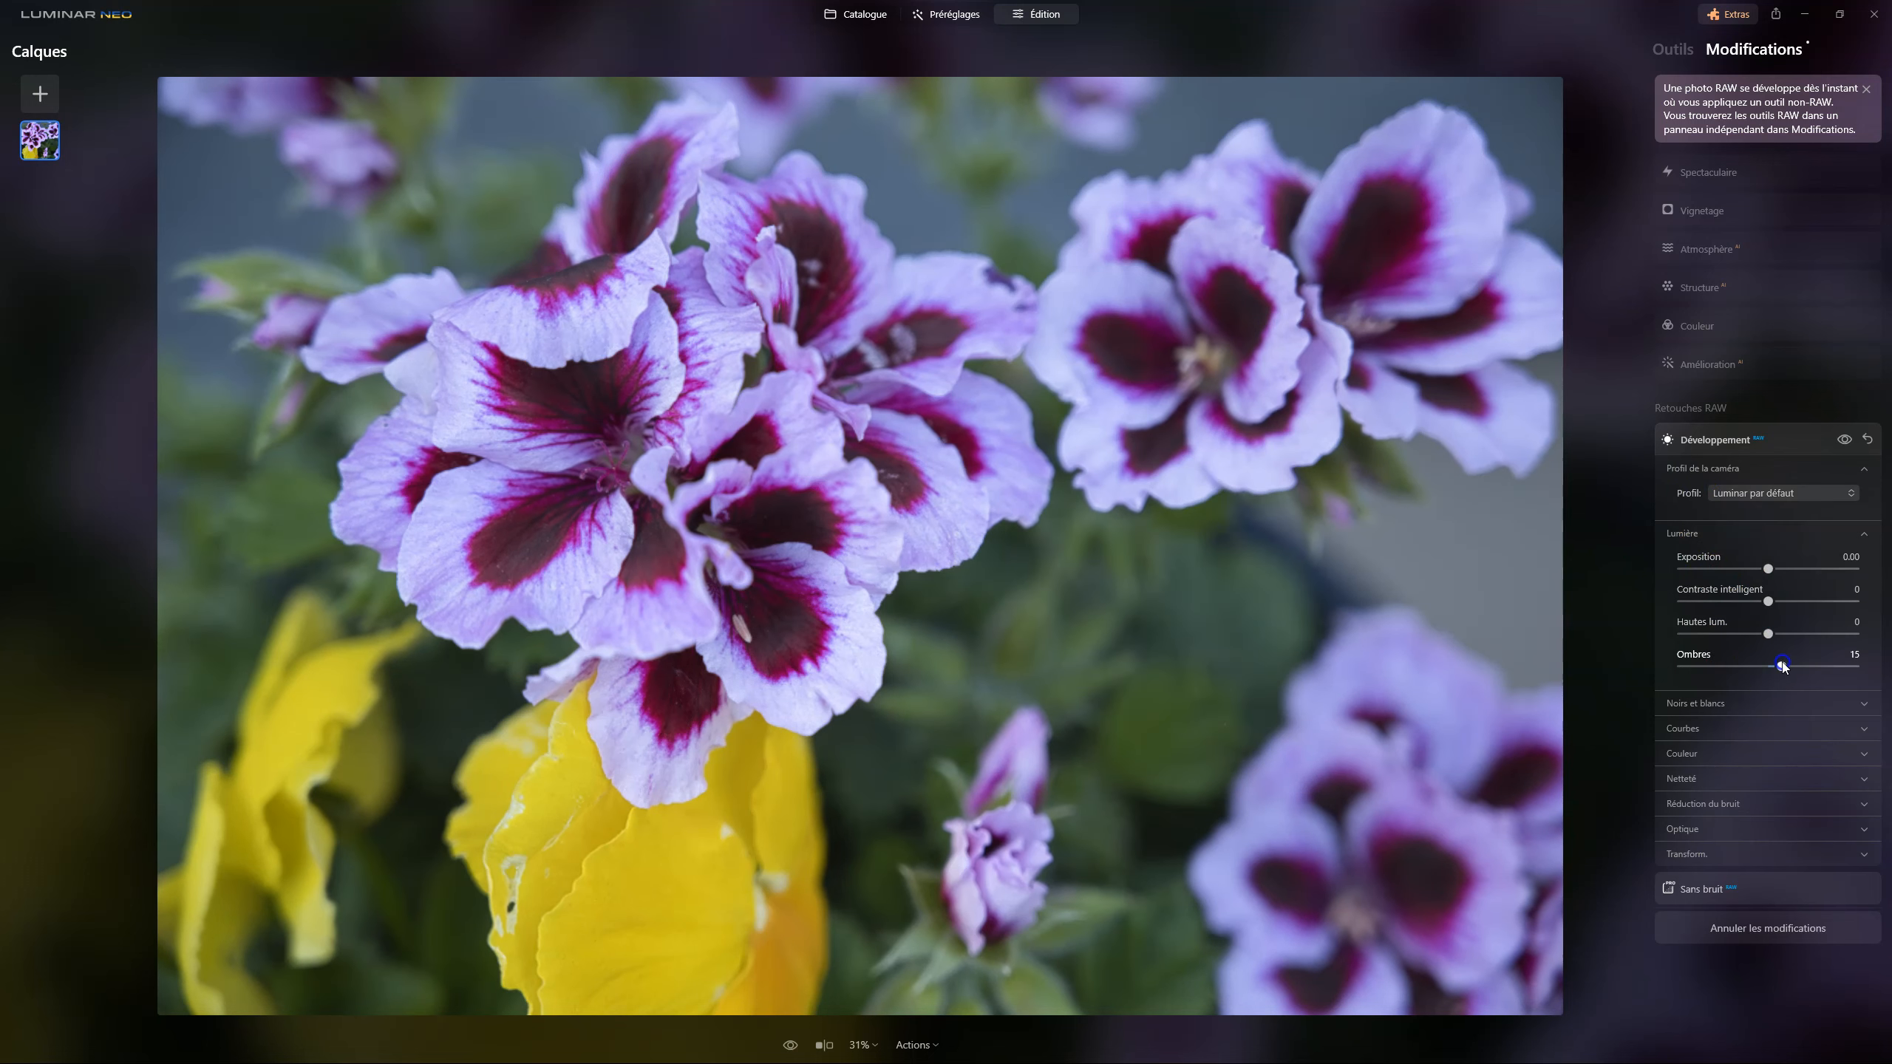
In the Raw photo's Développement modification, set Ombres to 32, Noirs to 13 and Contraste intelligent to -11
left_click_drag(1812, 666, 1794, 668)
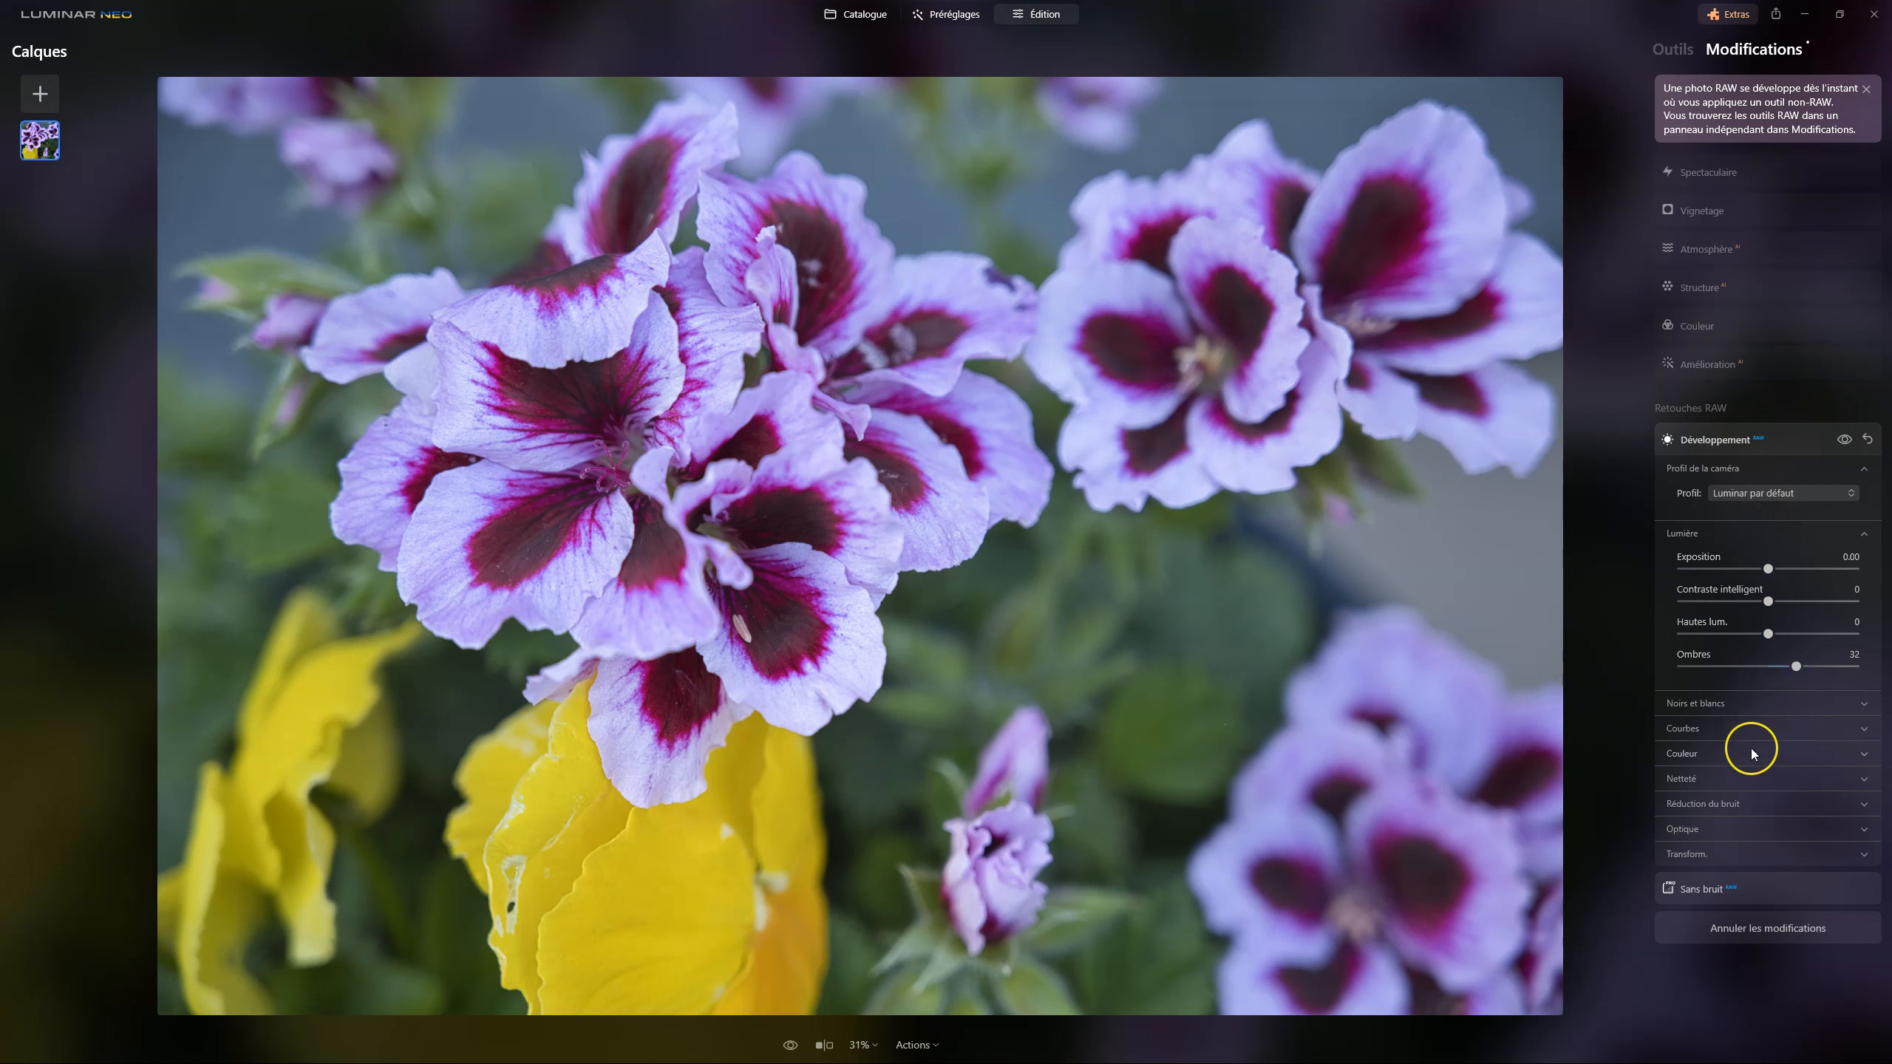
left_click(1699, 754)
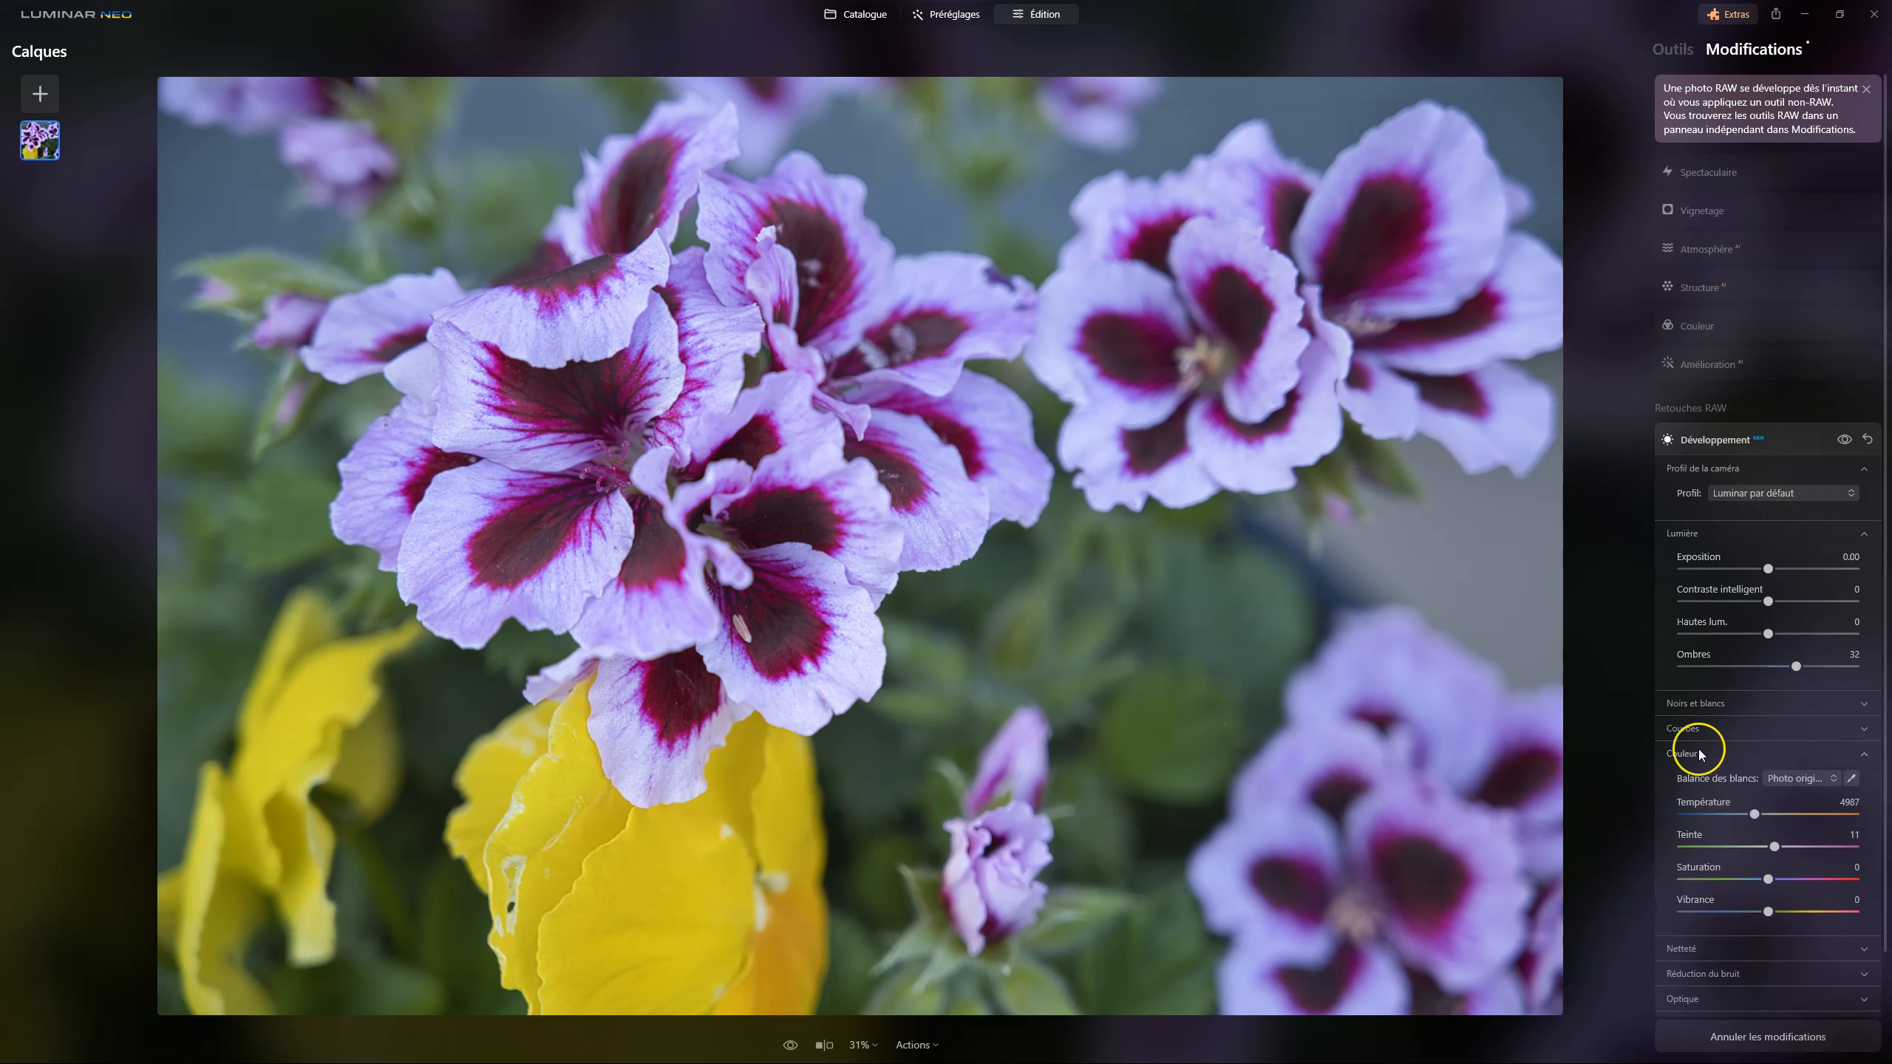
left_click(1705, 705)
left_click_drag(1767, 771, 1780, 774)
left_click_drag(1768, 602, 1759, 603)
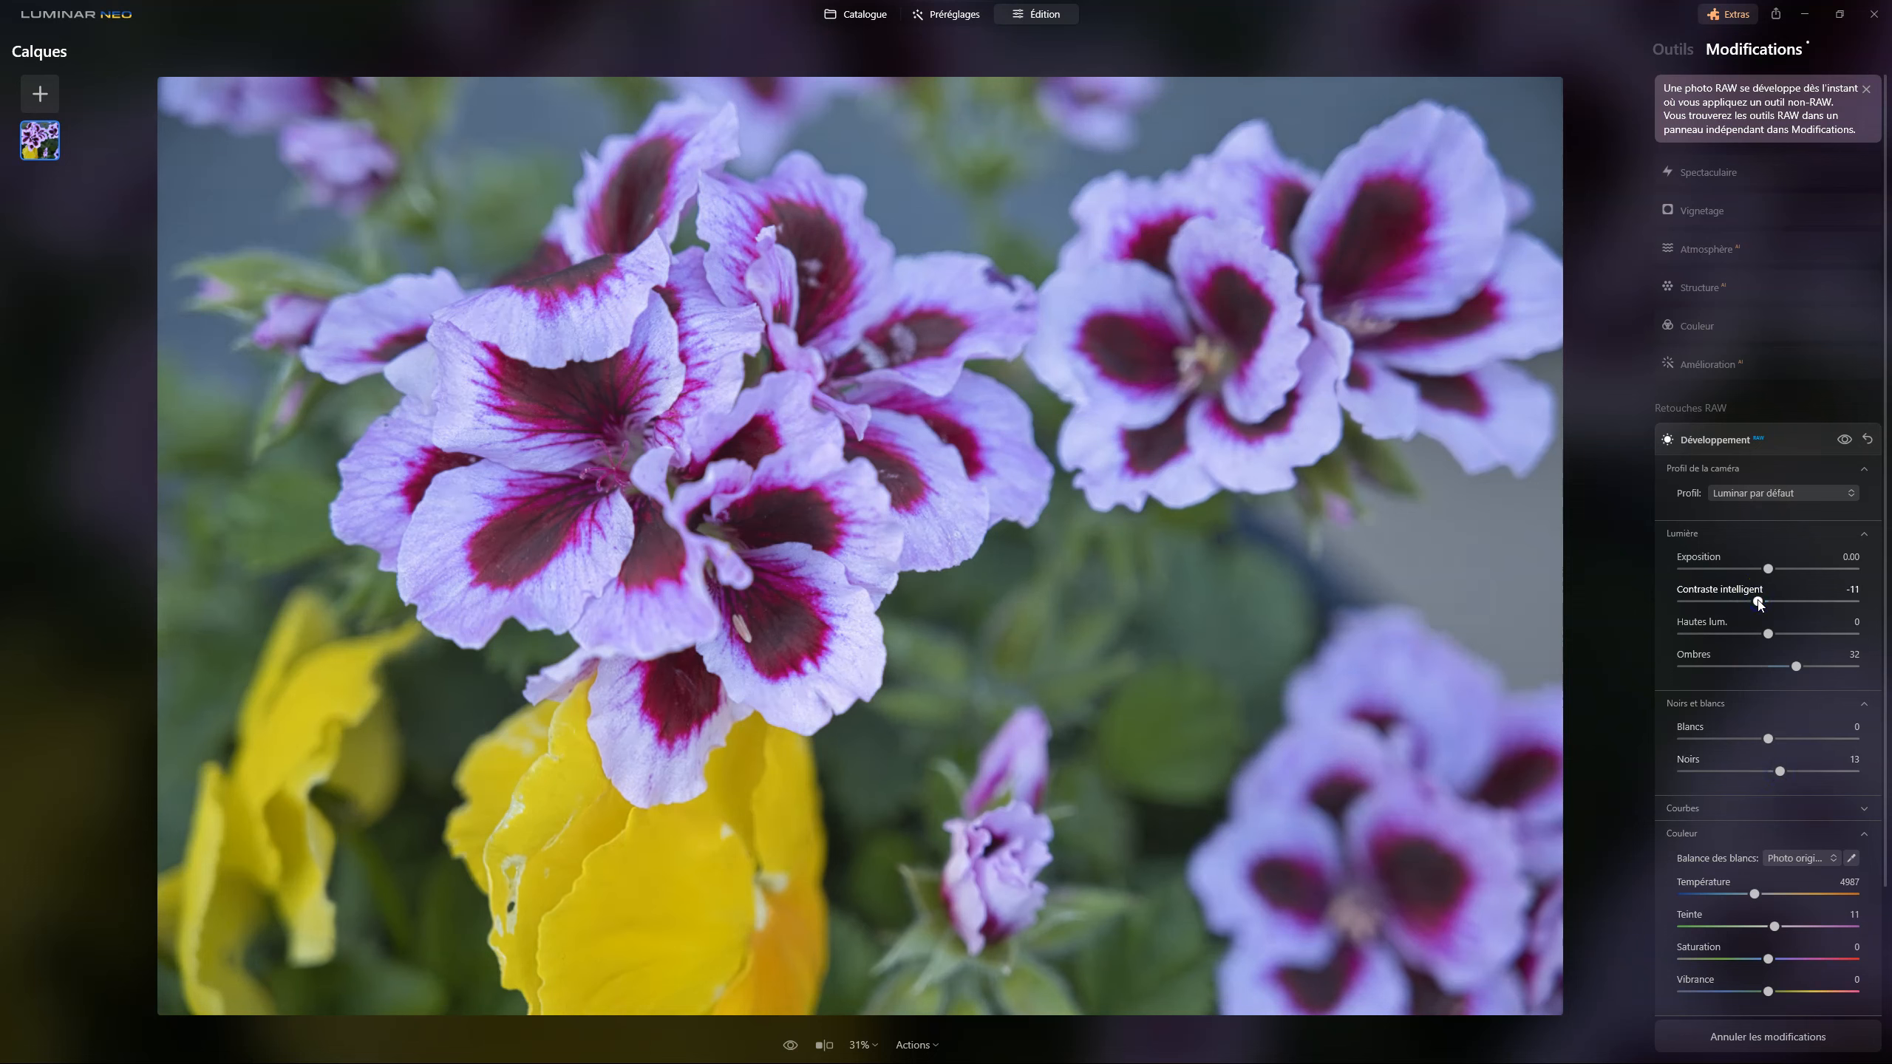
left_click(1768, 634)
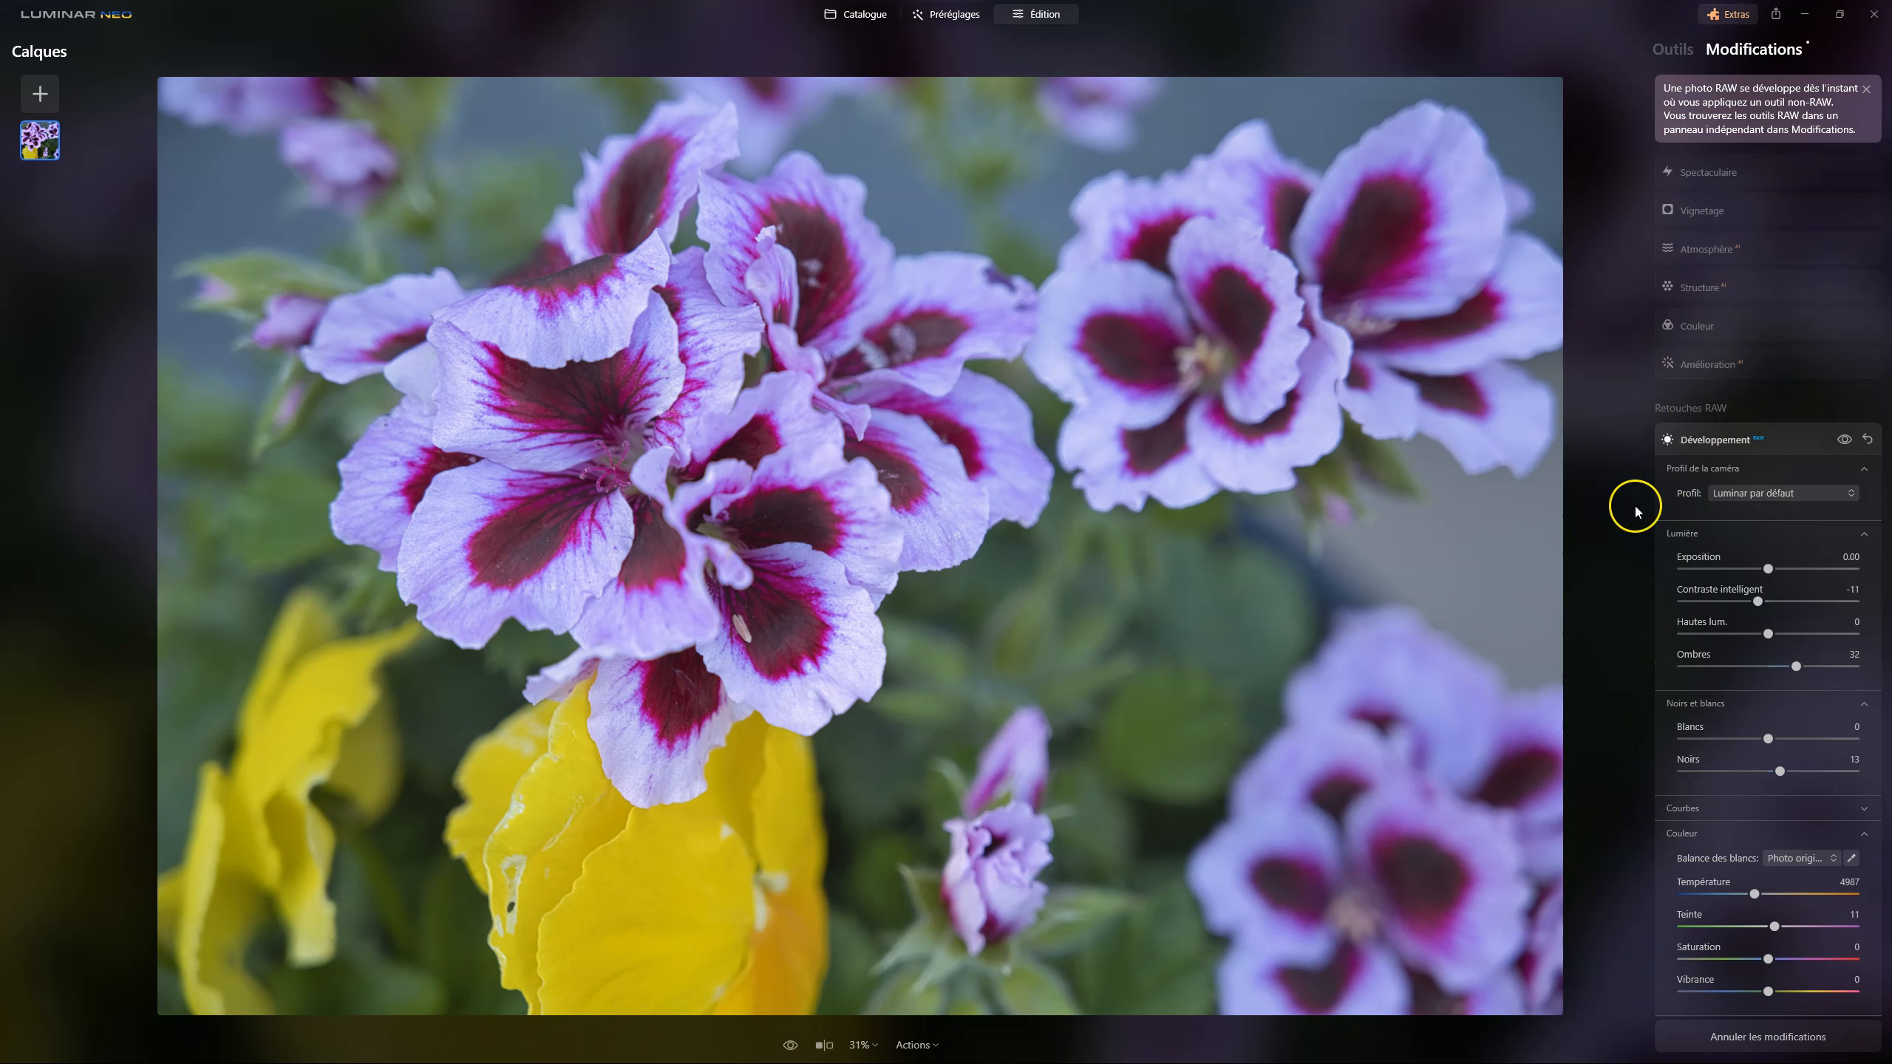
Review the Raw photo's Spectaculaire modification and compare the edited image with the original
left_click(1706, 173)
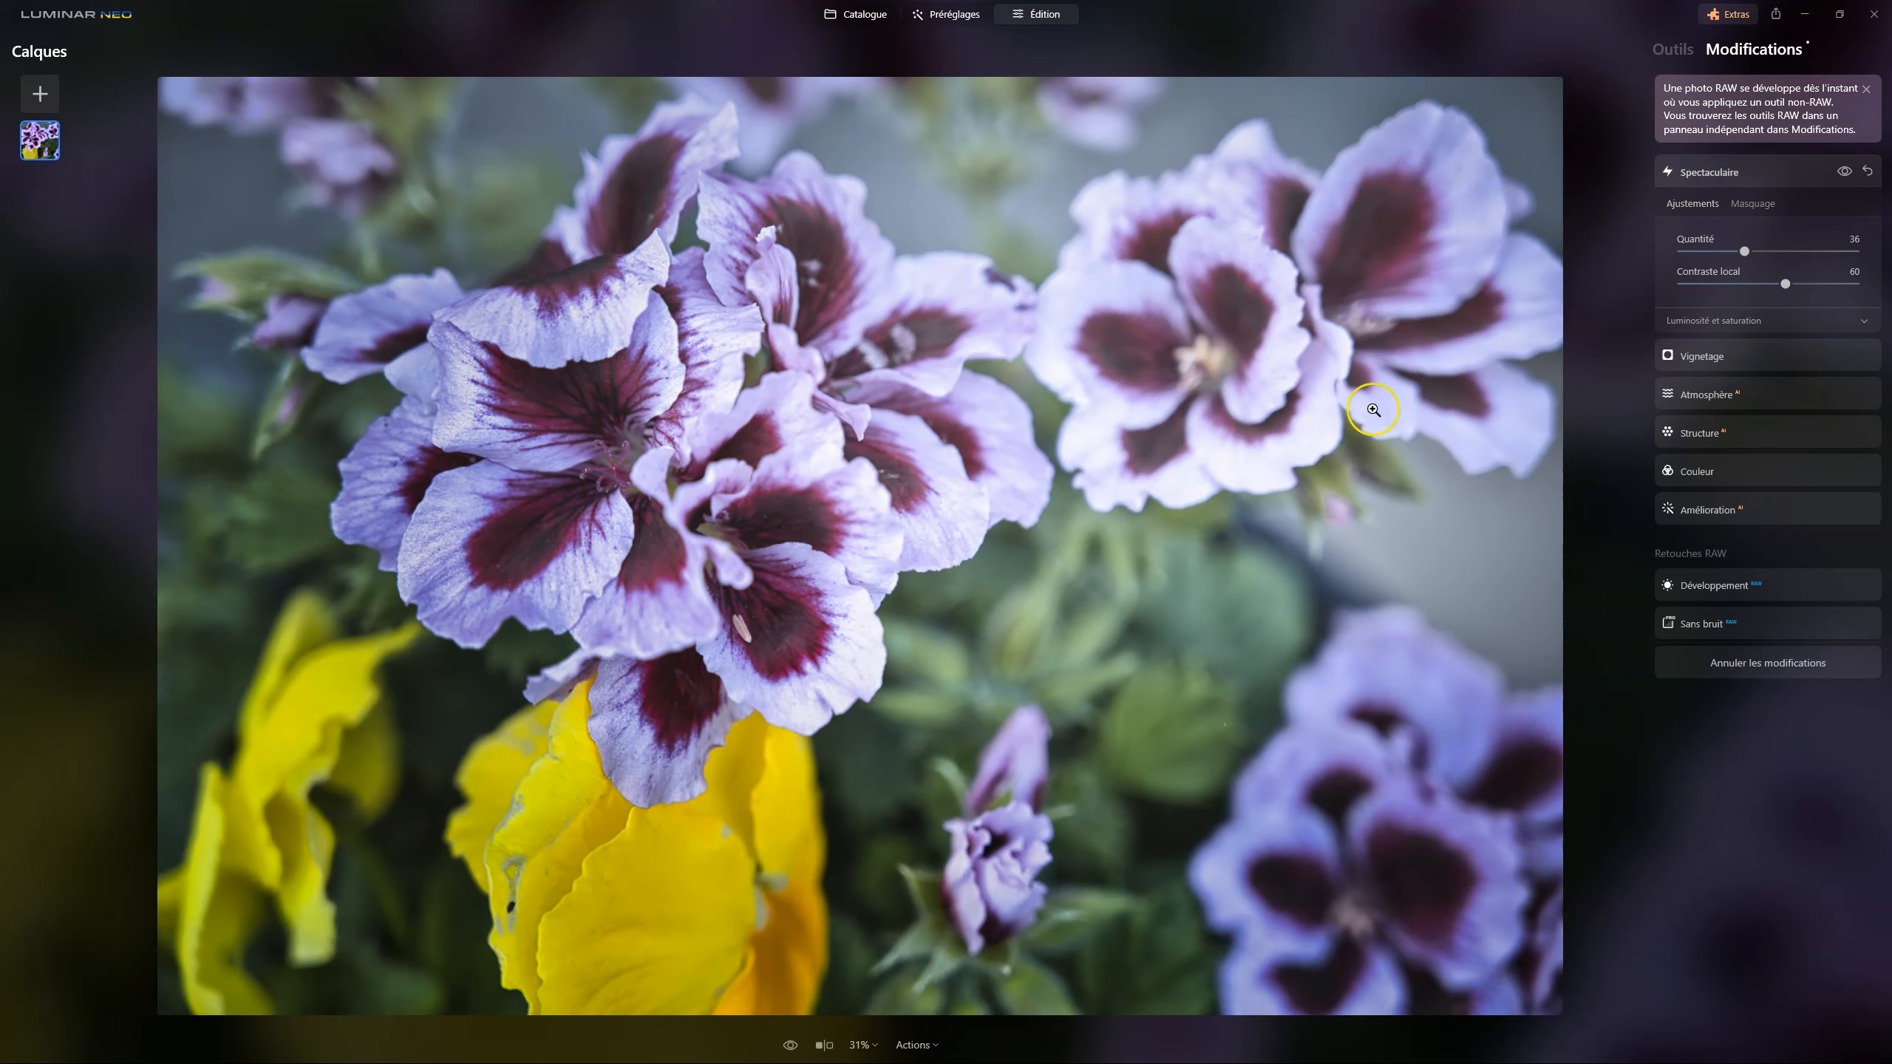
left_click(790, 1045)
left_click(791, 1045)
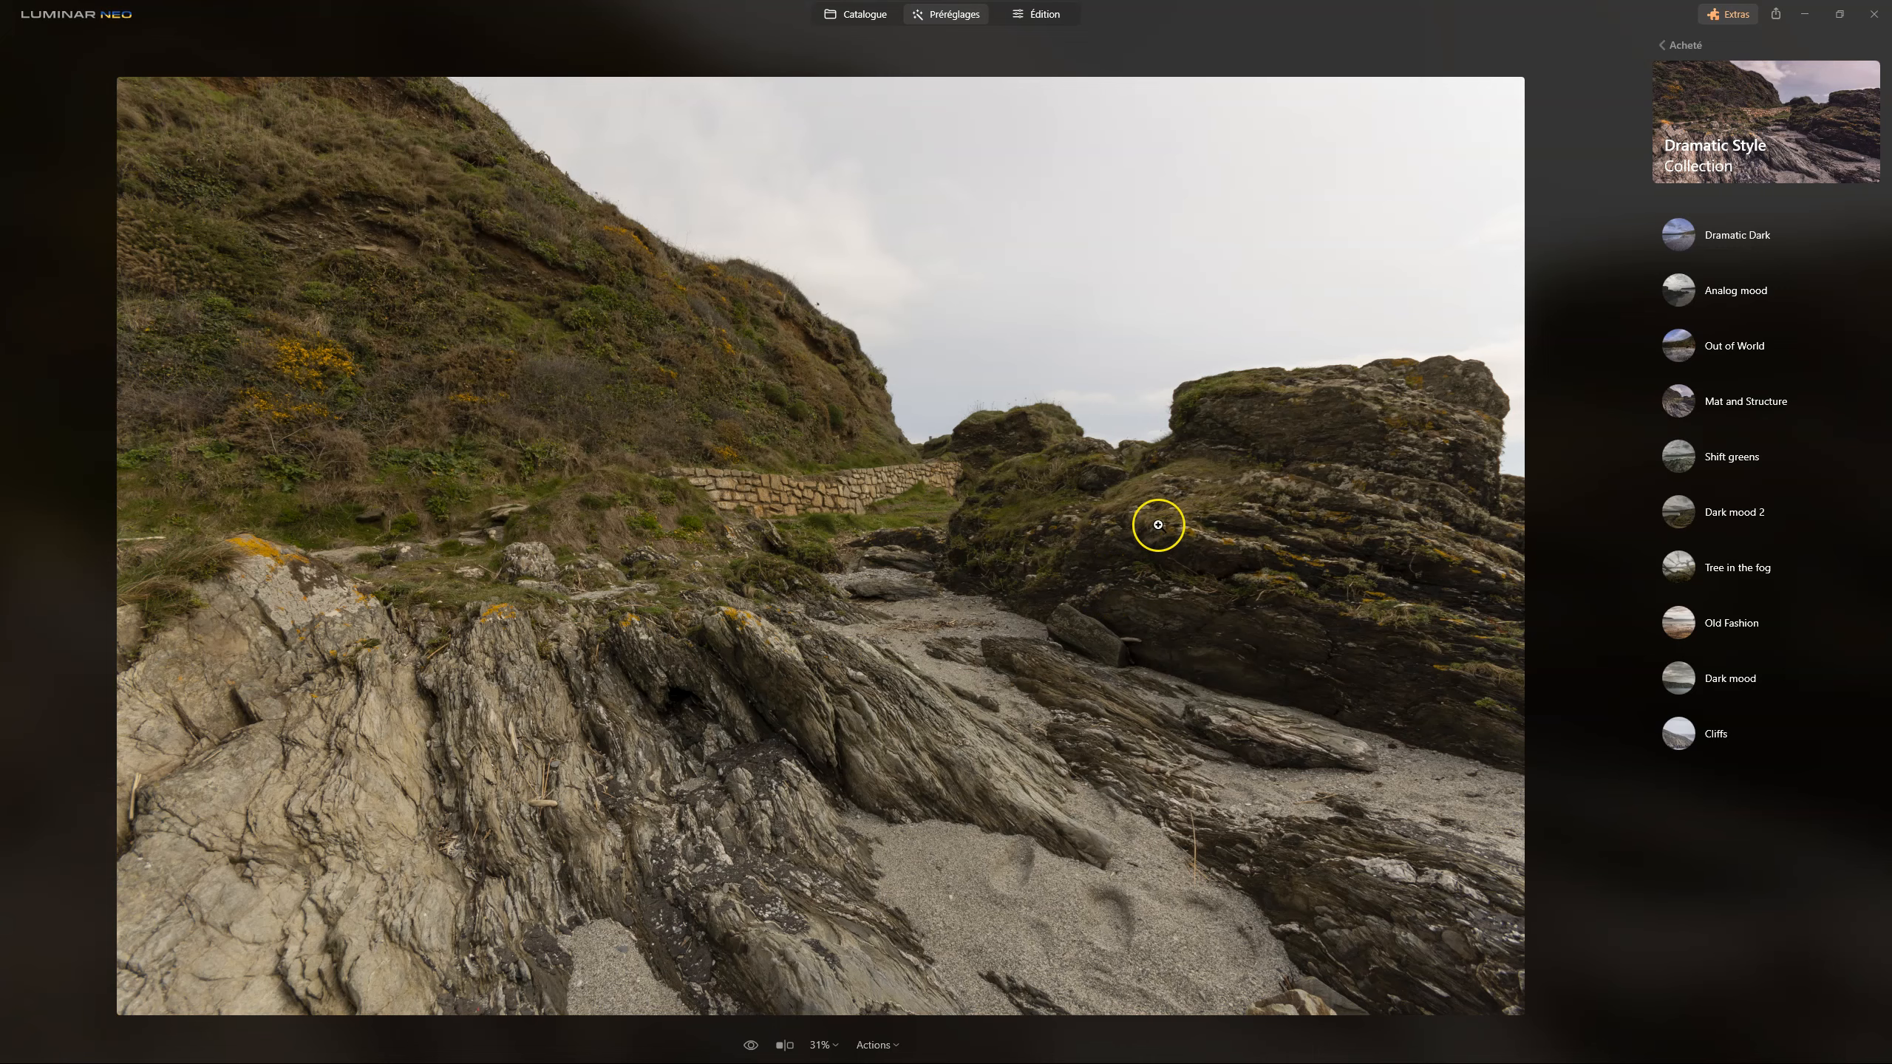
Apply the Dramatic Dark preset at a strength of 100 to the rocky hillside photo and compare it with the original
left_click(1680, 230)
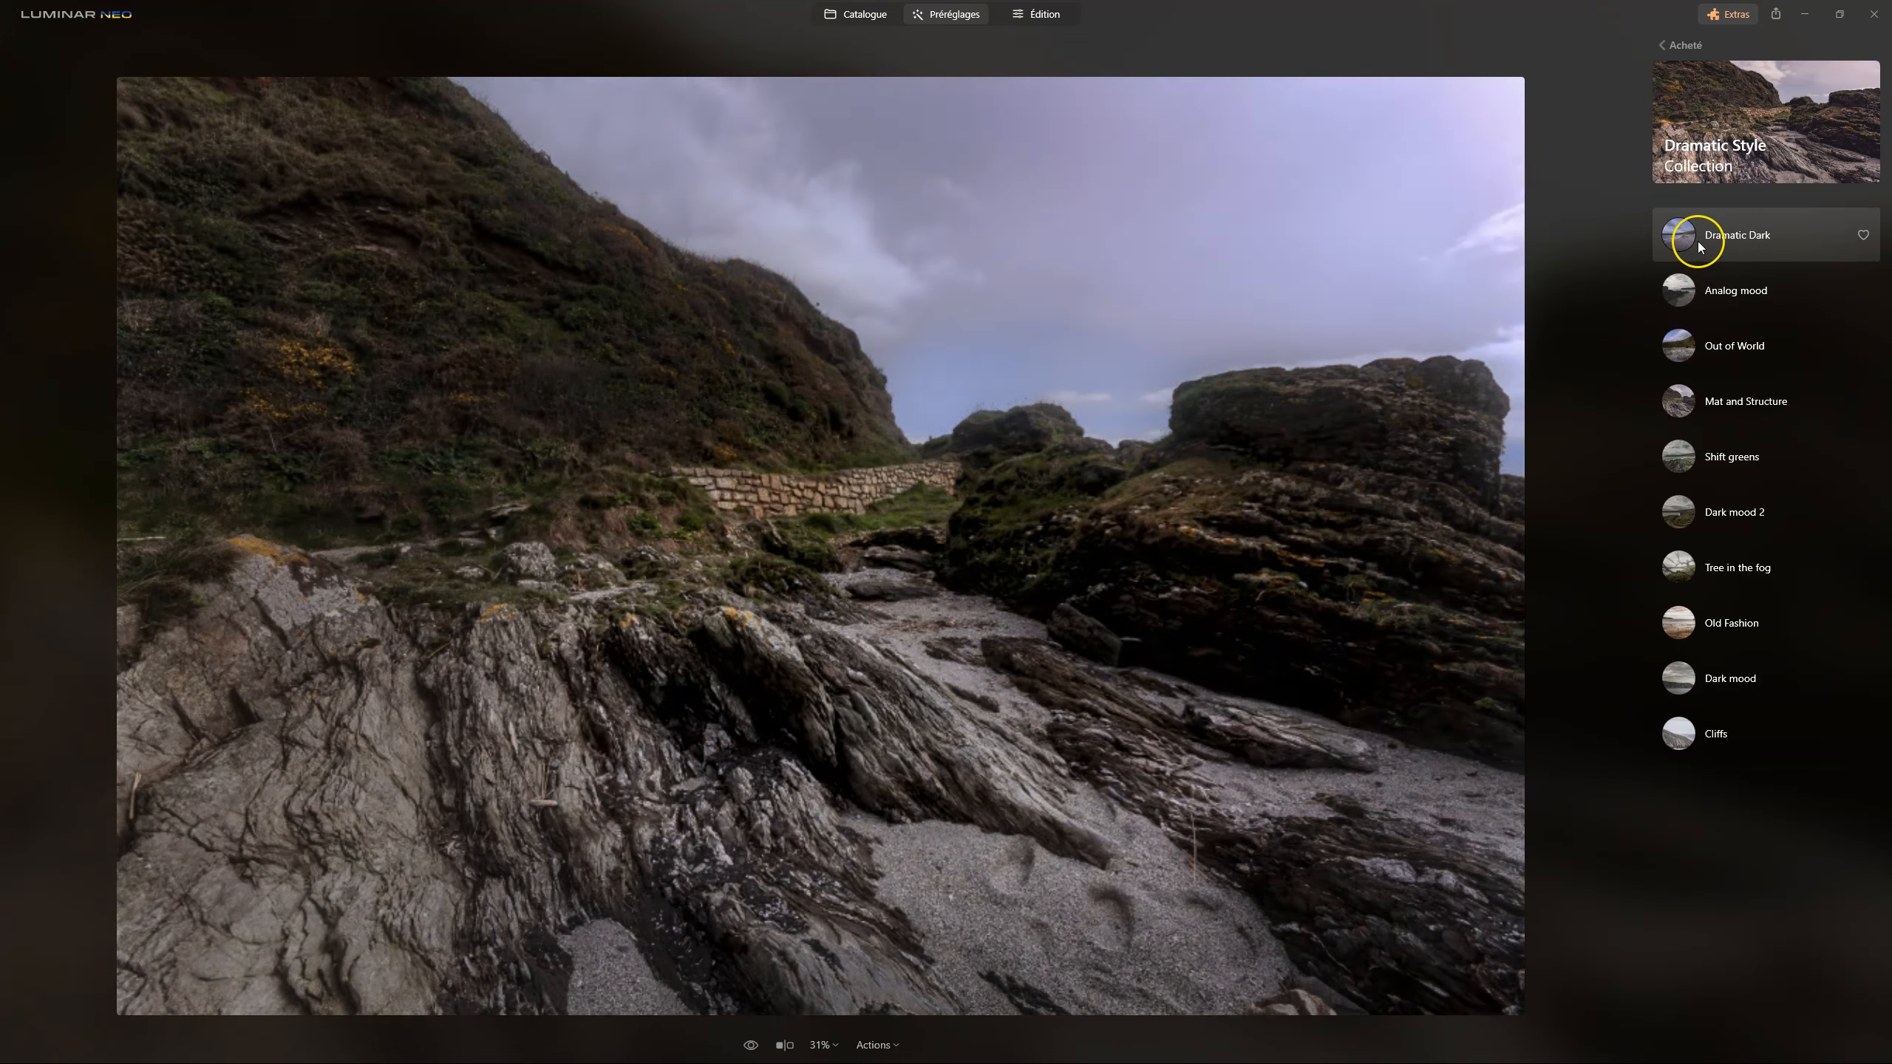
left_click(1699, 246)
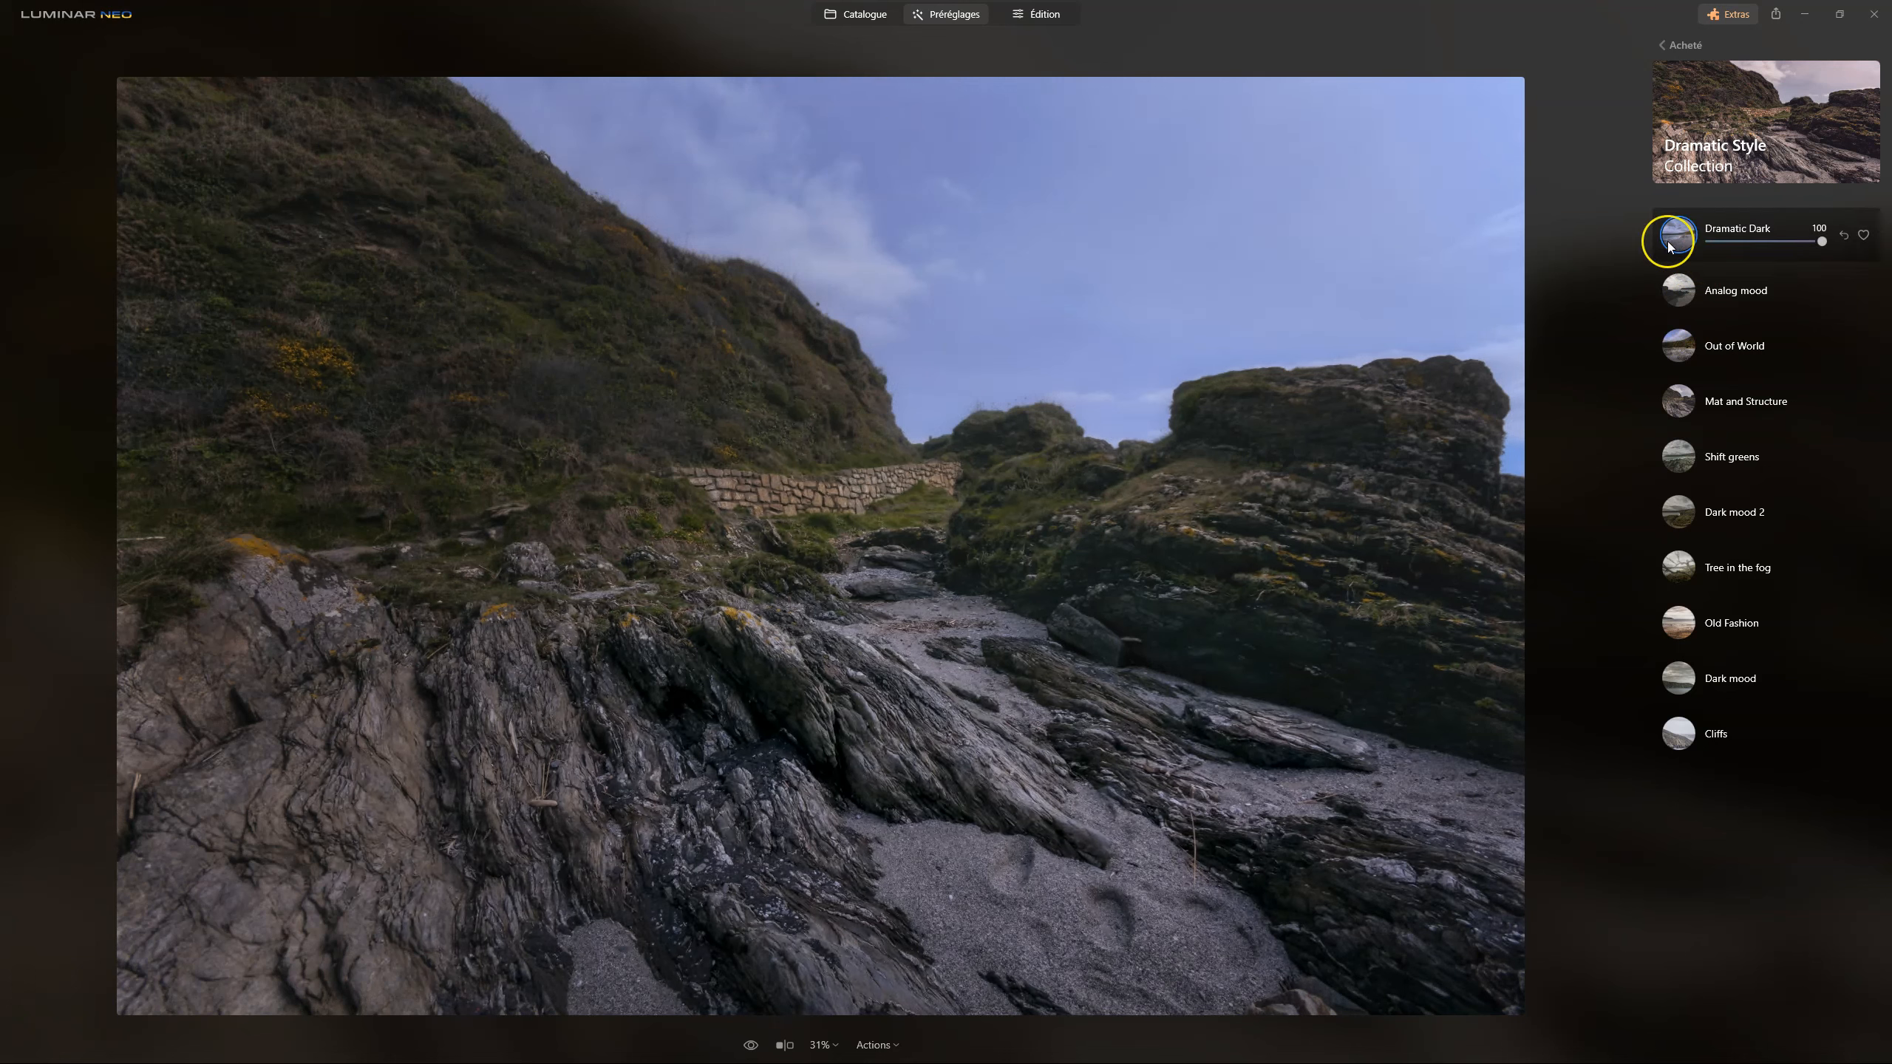
left_click(751, 1043)
left_click(751, 1044)
left_click(750, 1044)
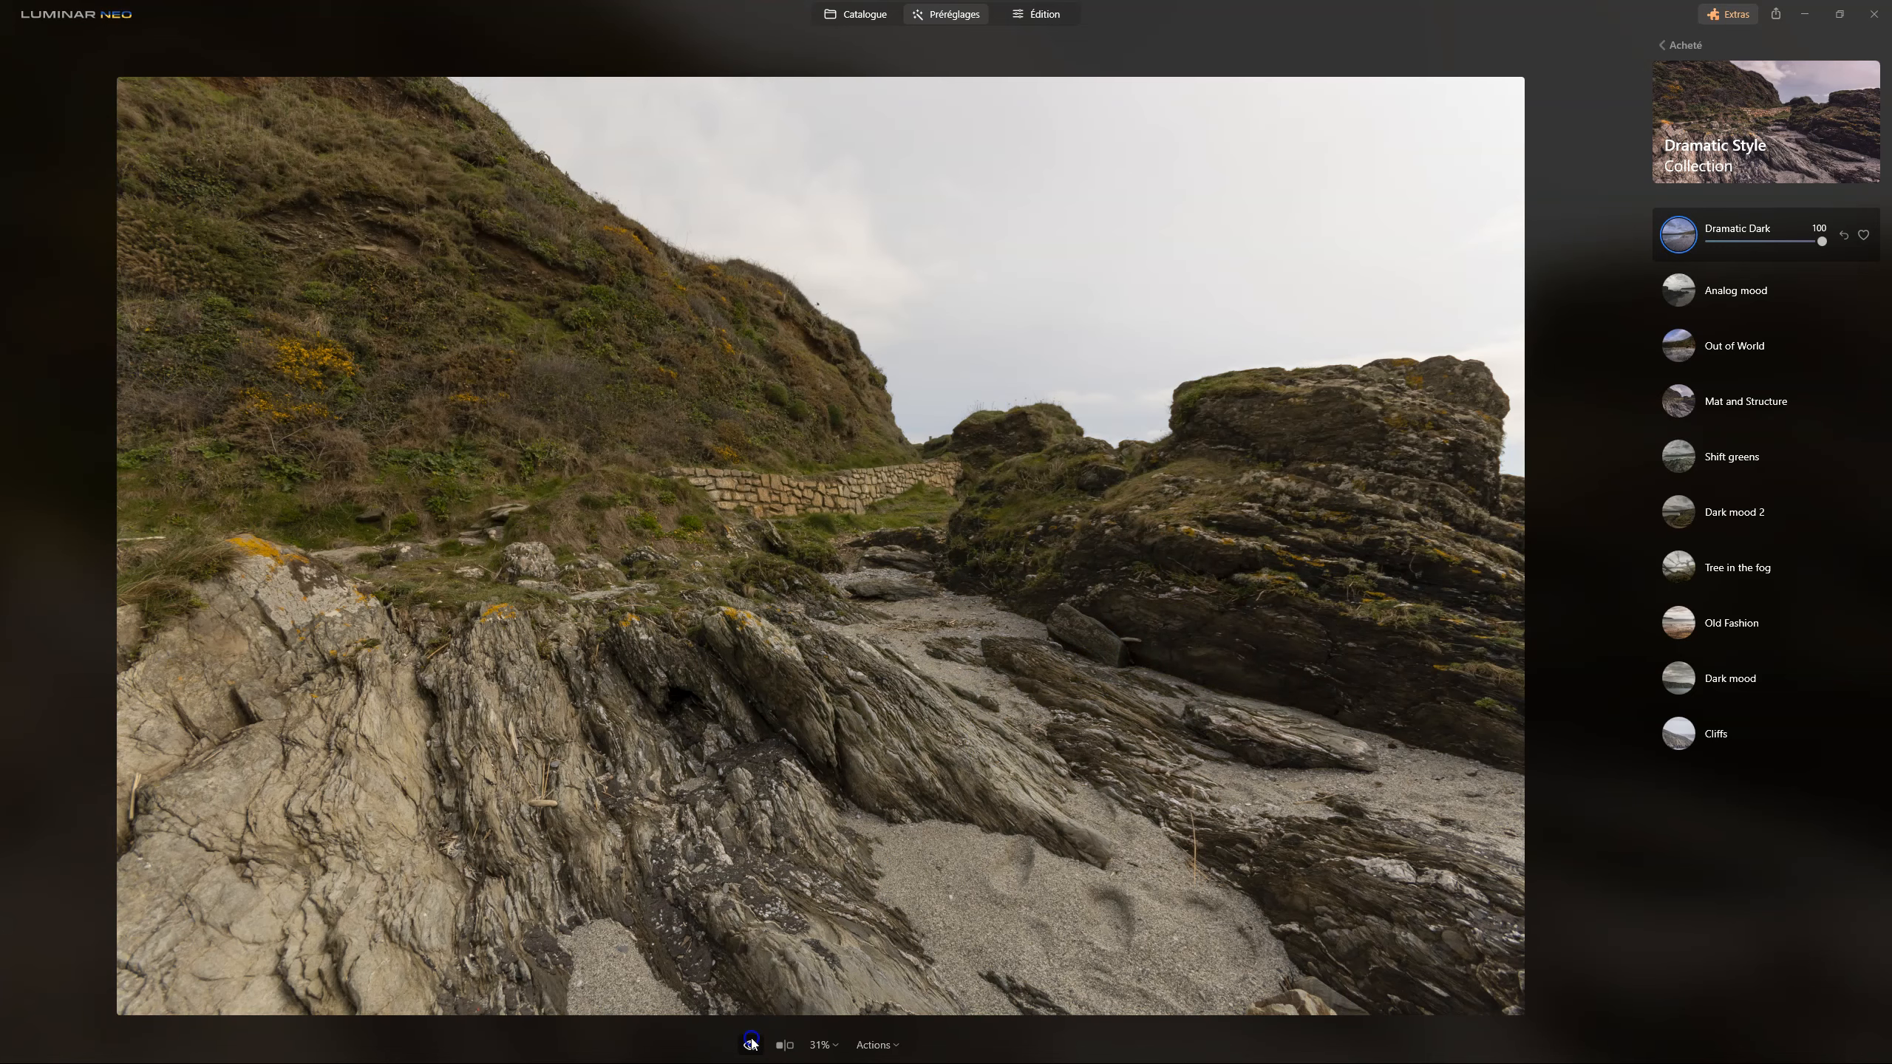
left_click(750, 1043)
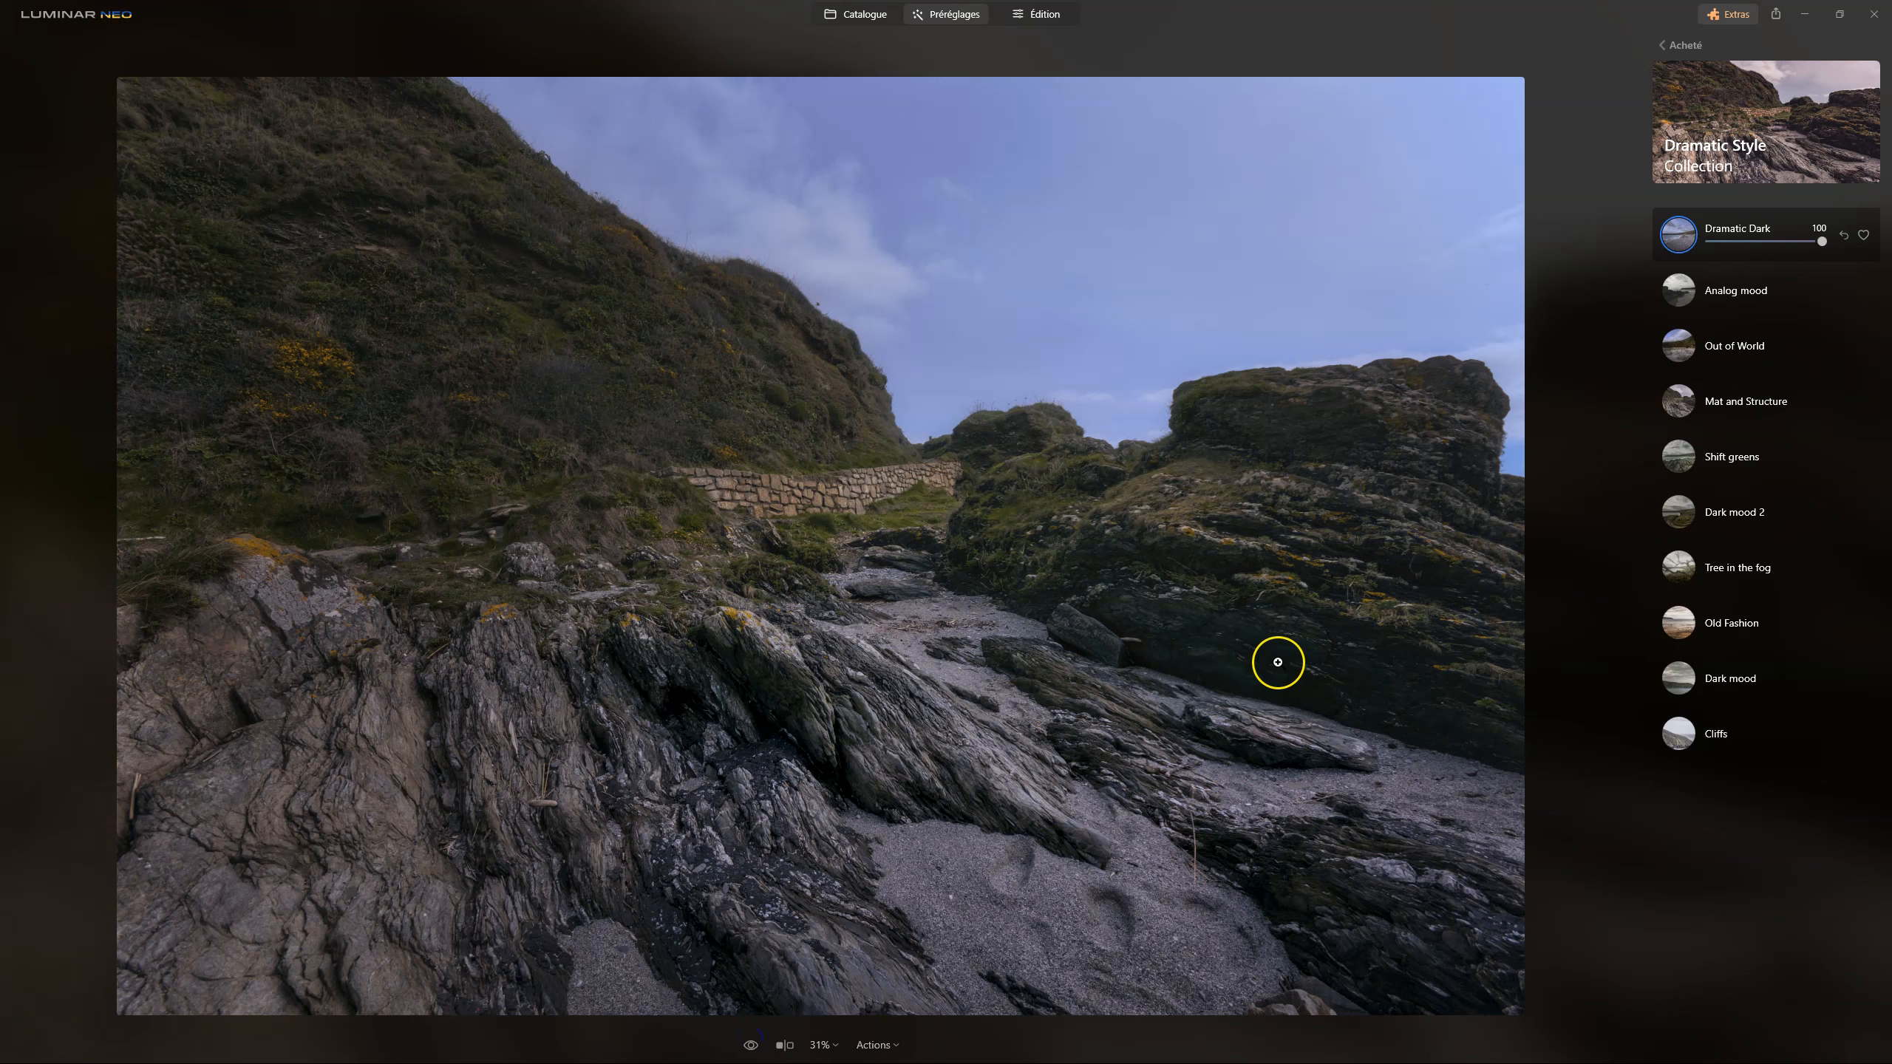
Apply the Mat and Structure preset to the hillside photo, compare it with the original, try a strength of 78 and reset it
left_click(1660, 402)
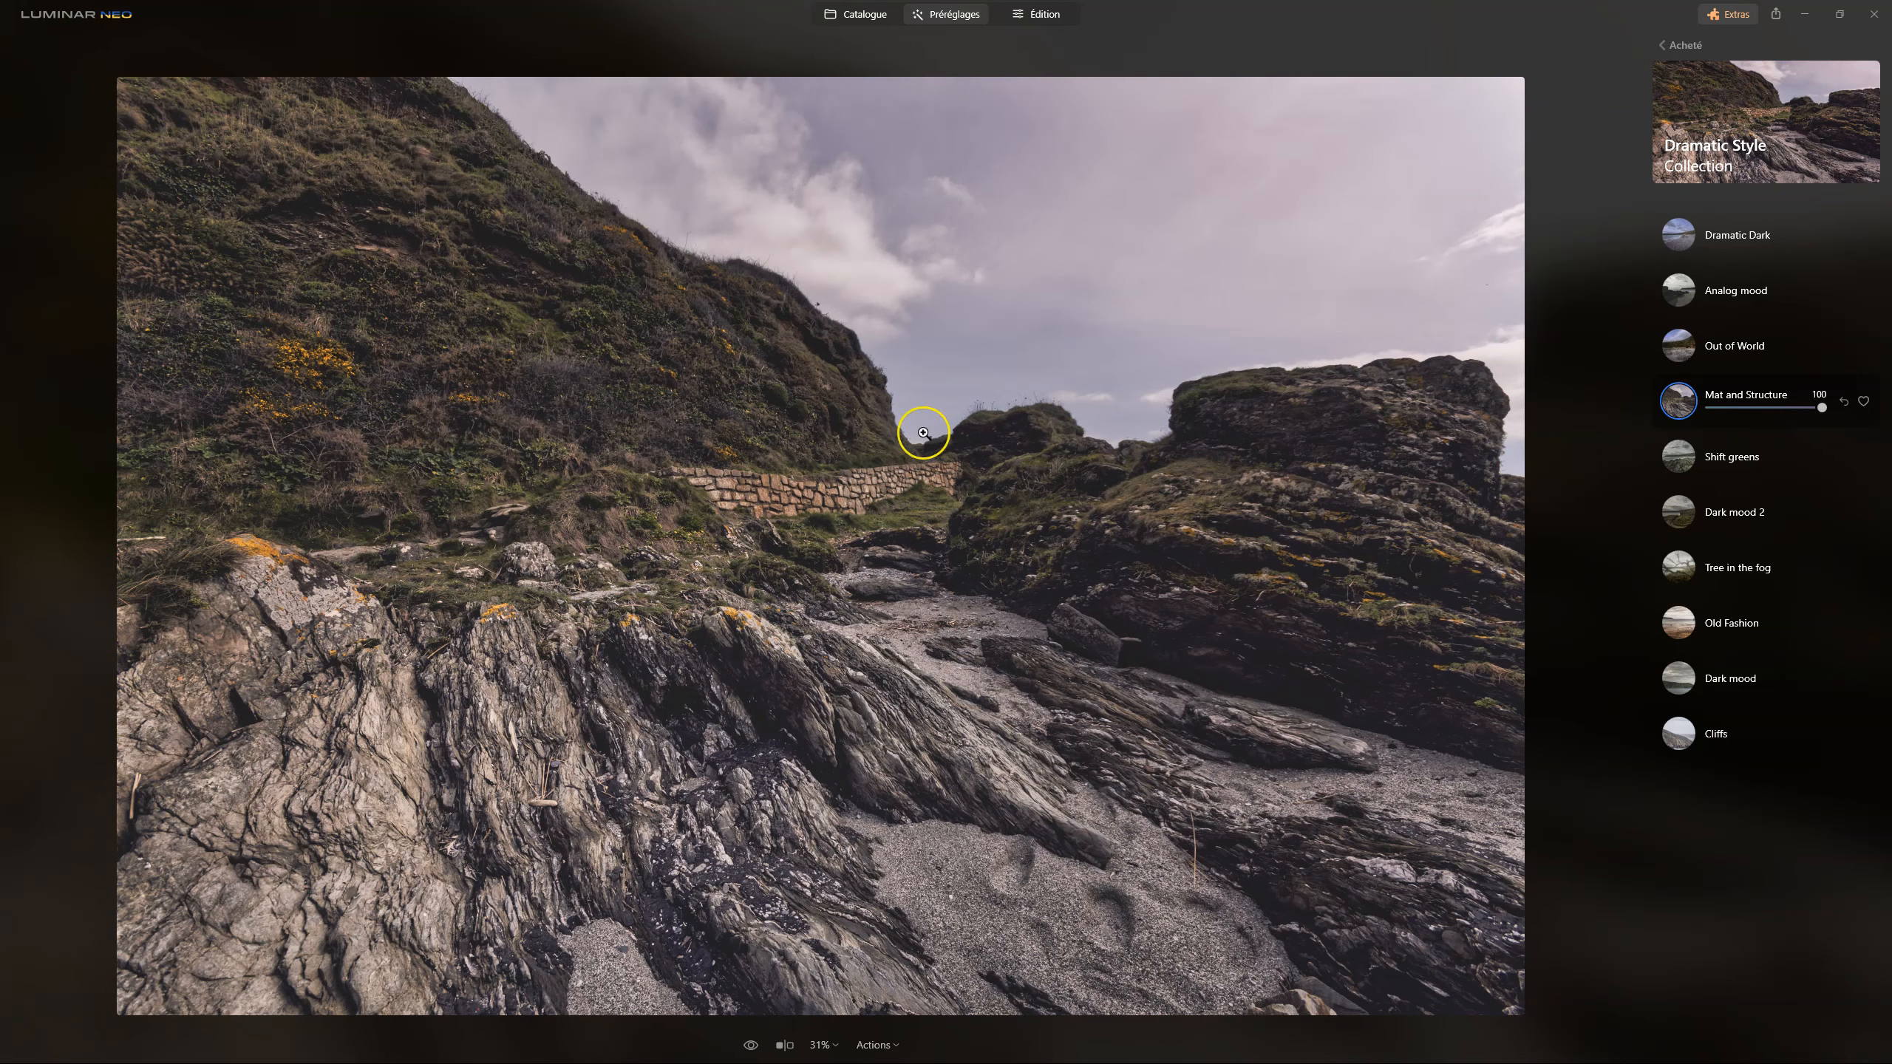
left_click(750, 1043)
left_click_drag(1820, 407, 1798, 405)
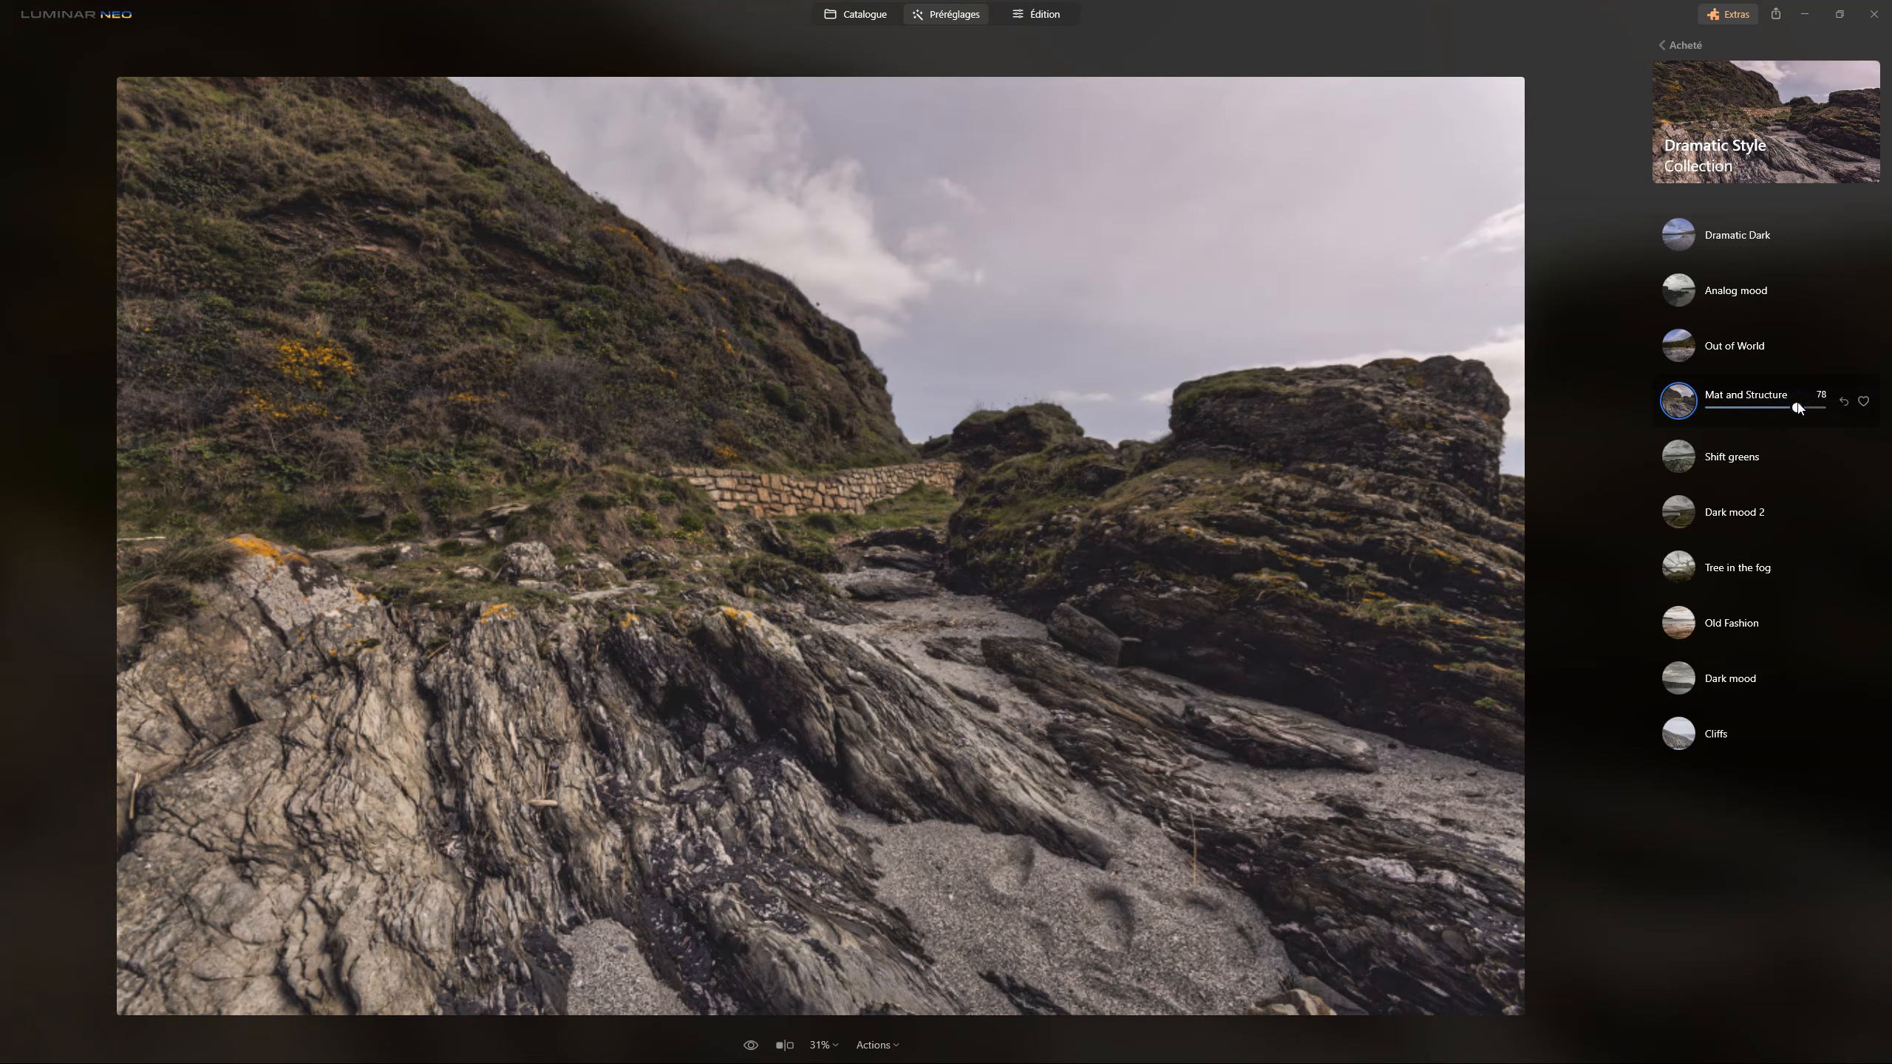
left_click(1843, 403)
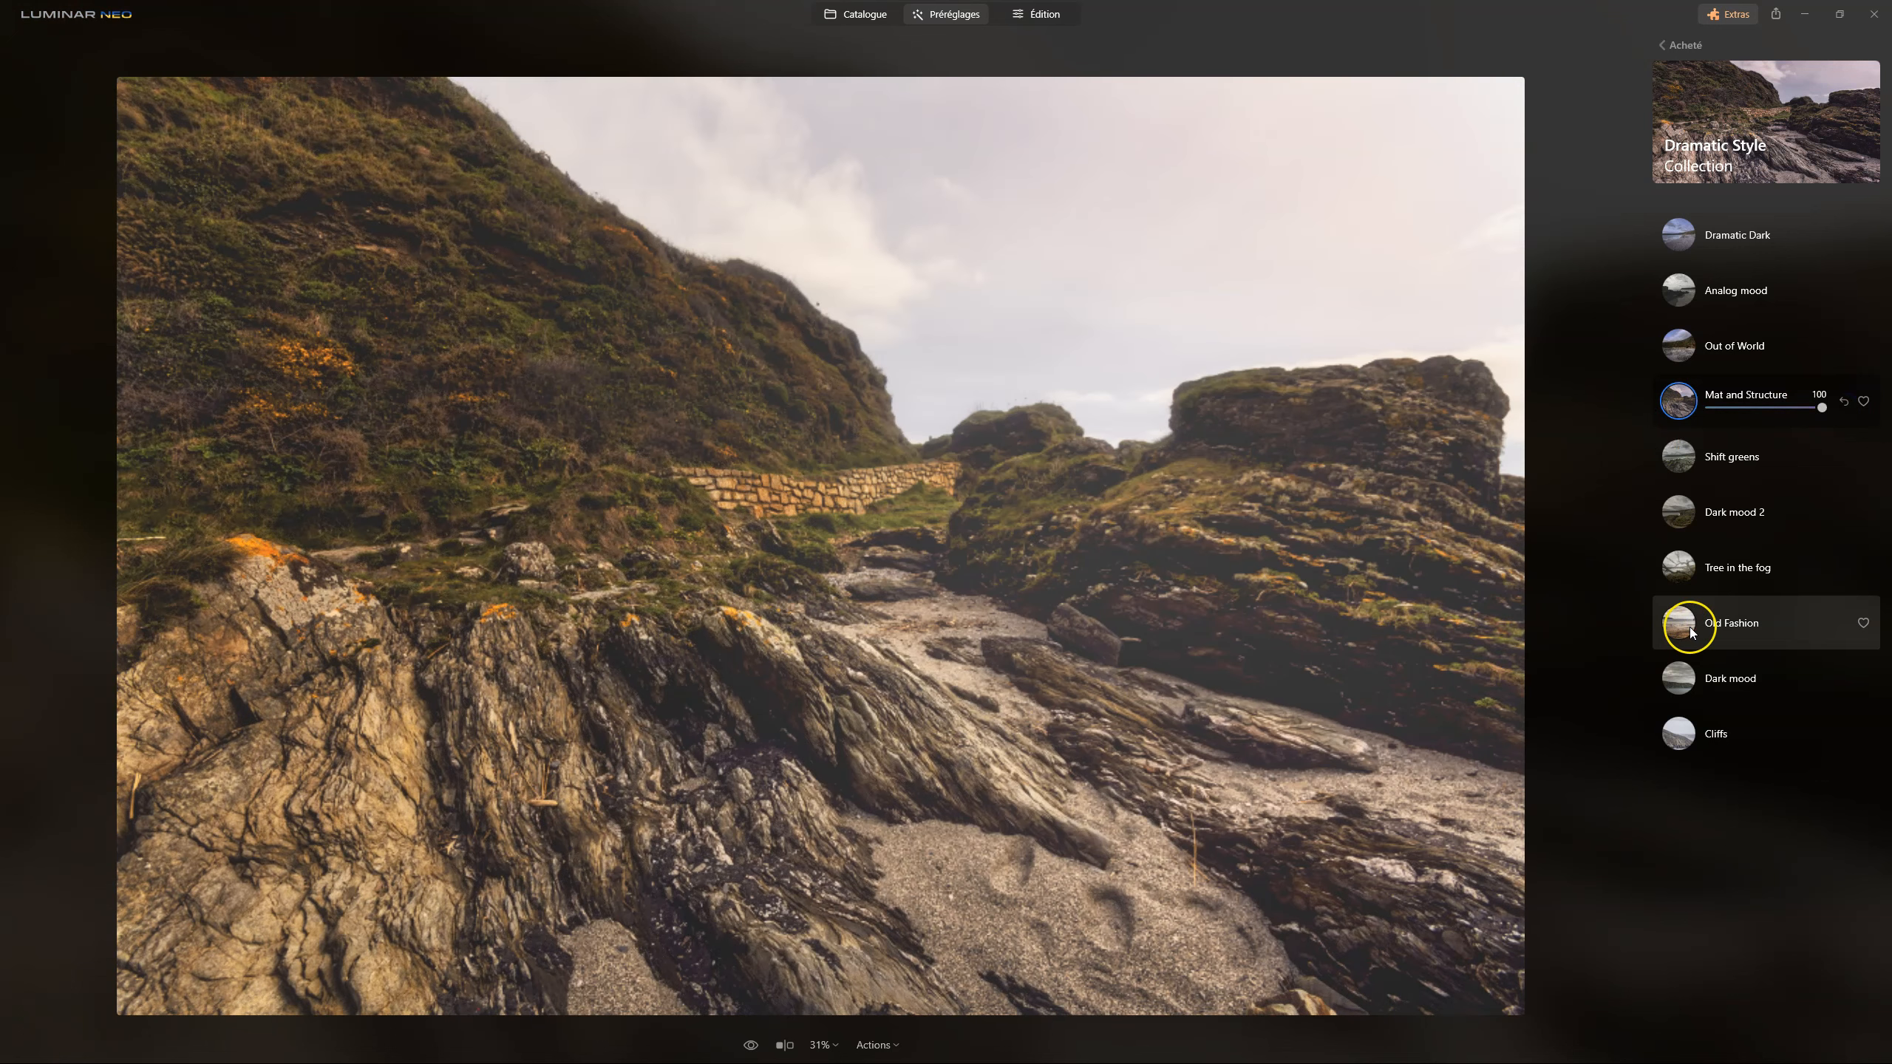
Apply the Old Fashion preset at a strength of 100 to the hillside photo and compare before and after, including in split view
left_click(1690, 632)
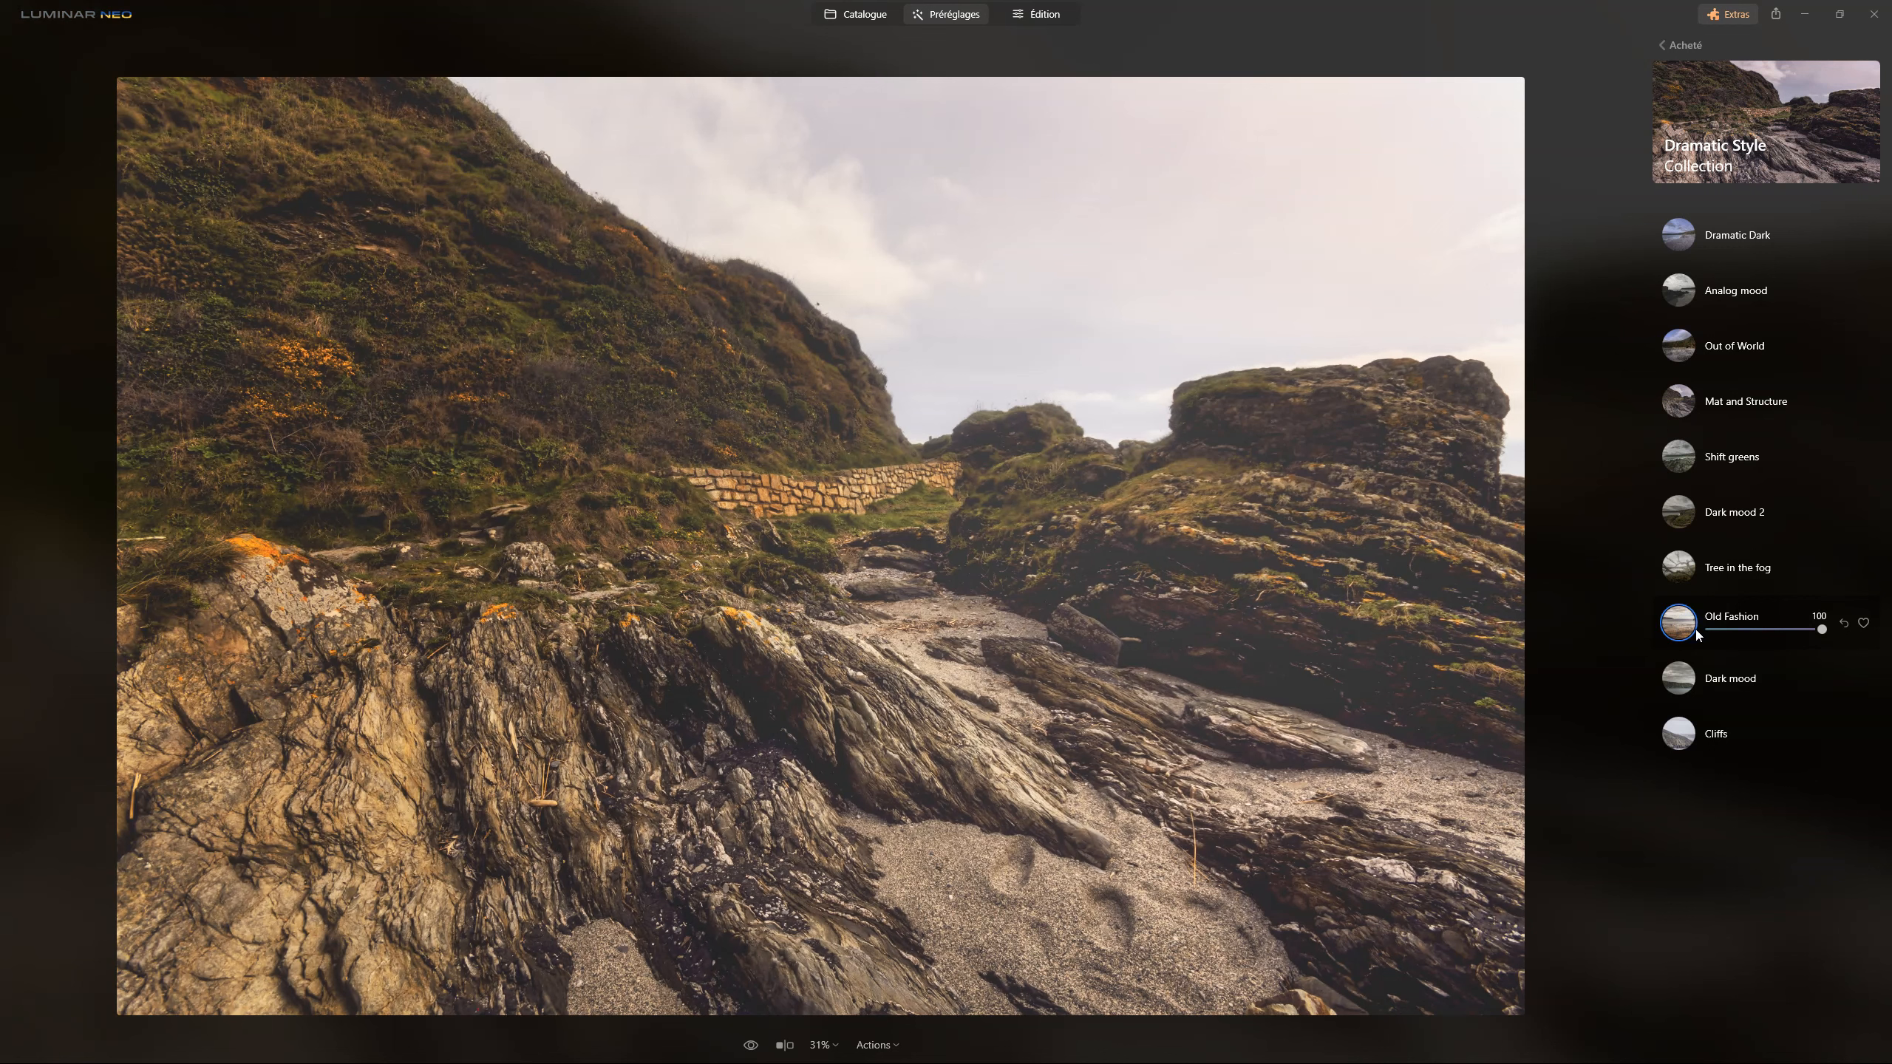
left_click(750, 1045)
left_click(753, 1044)
left_click(786, 1046)
left_click_drag(195, 547, 63, 536)
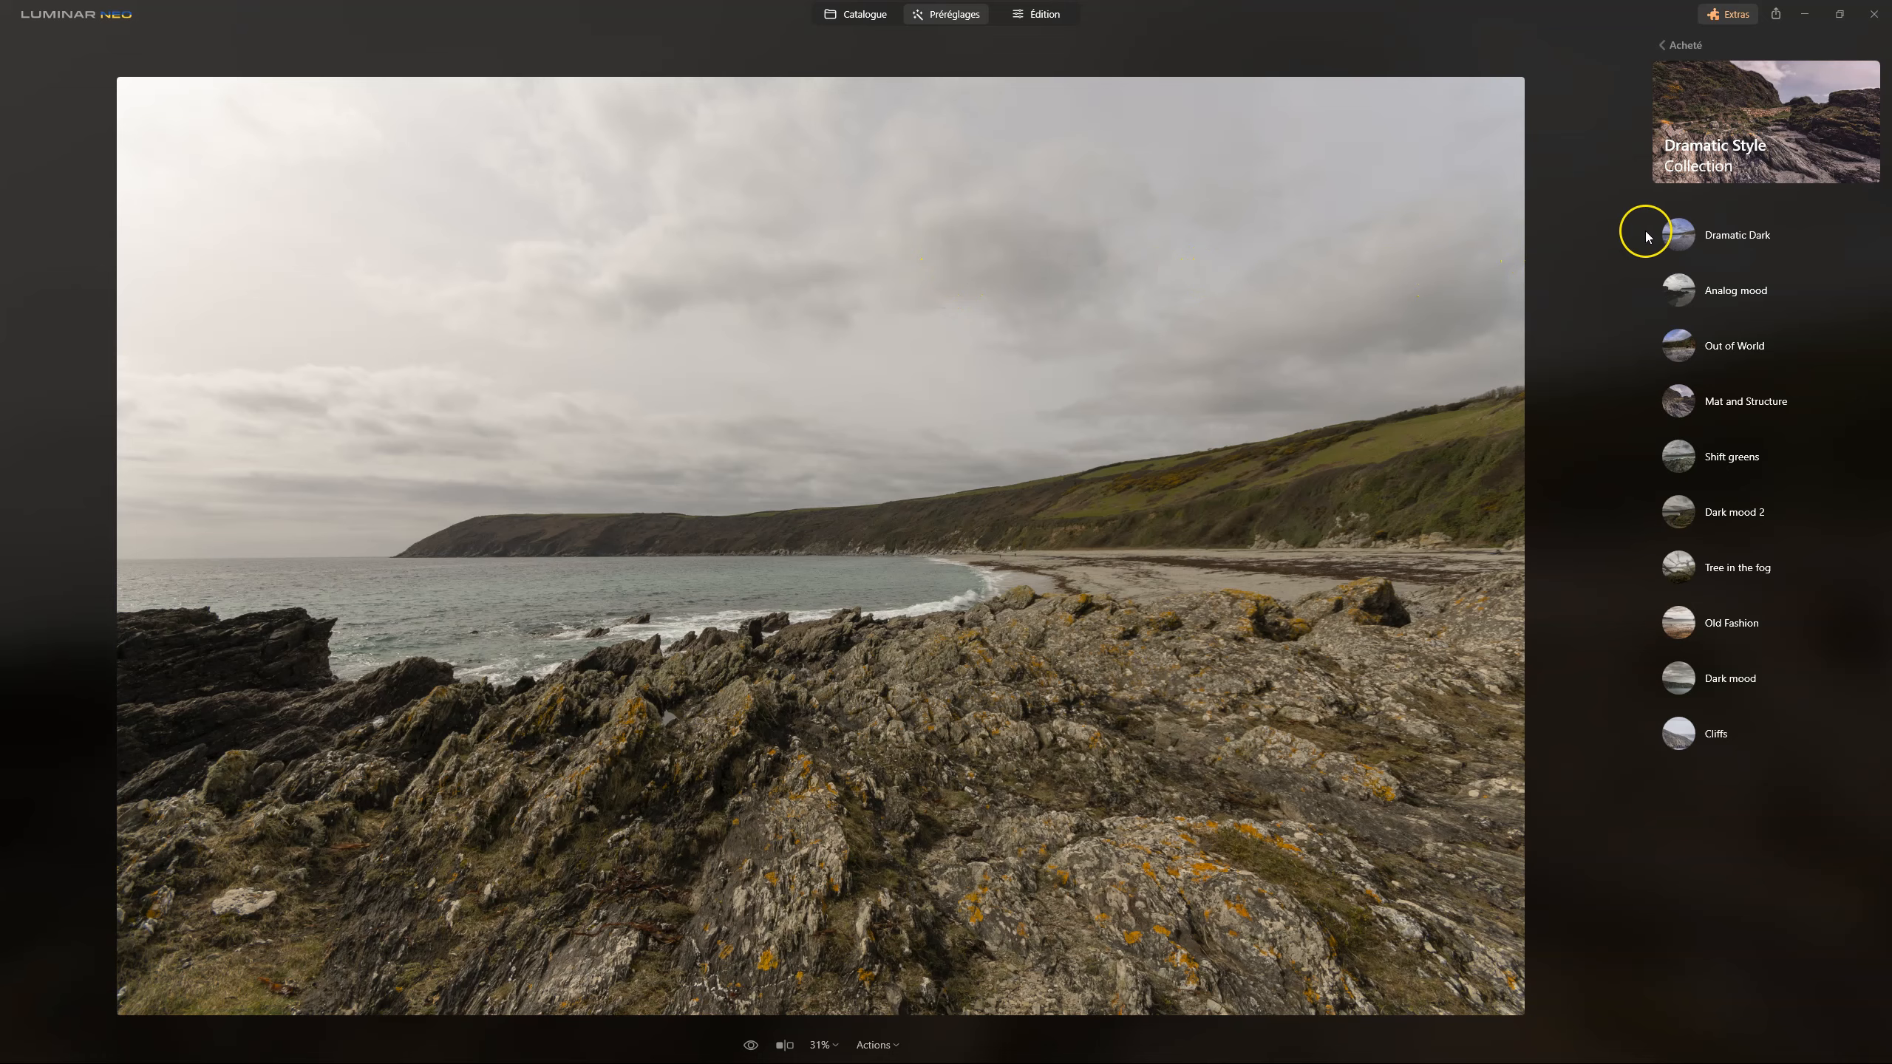
Apply the Dramatic Dark preset at a strength of 100 to the rocky bay photo and compare before and after in split view
left_click(1676, 234)
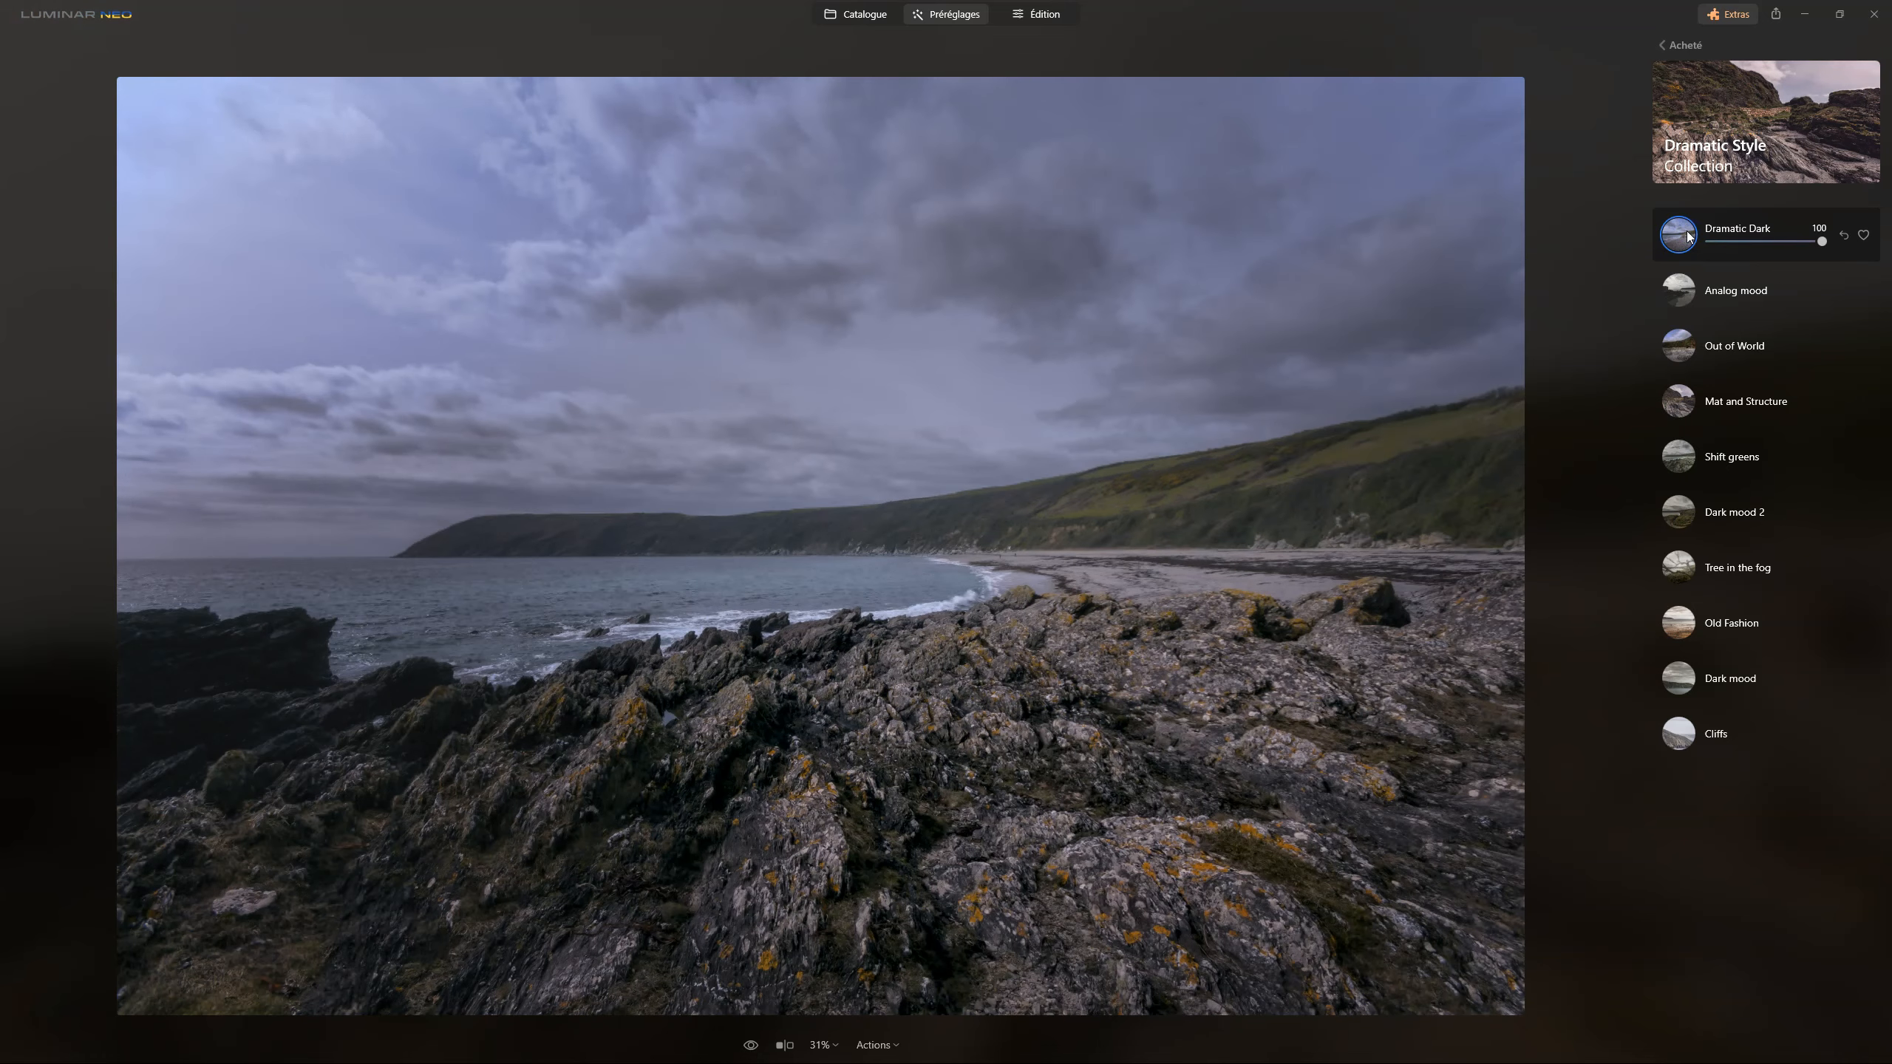
left_click(749, 1045)
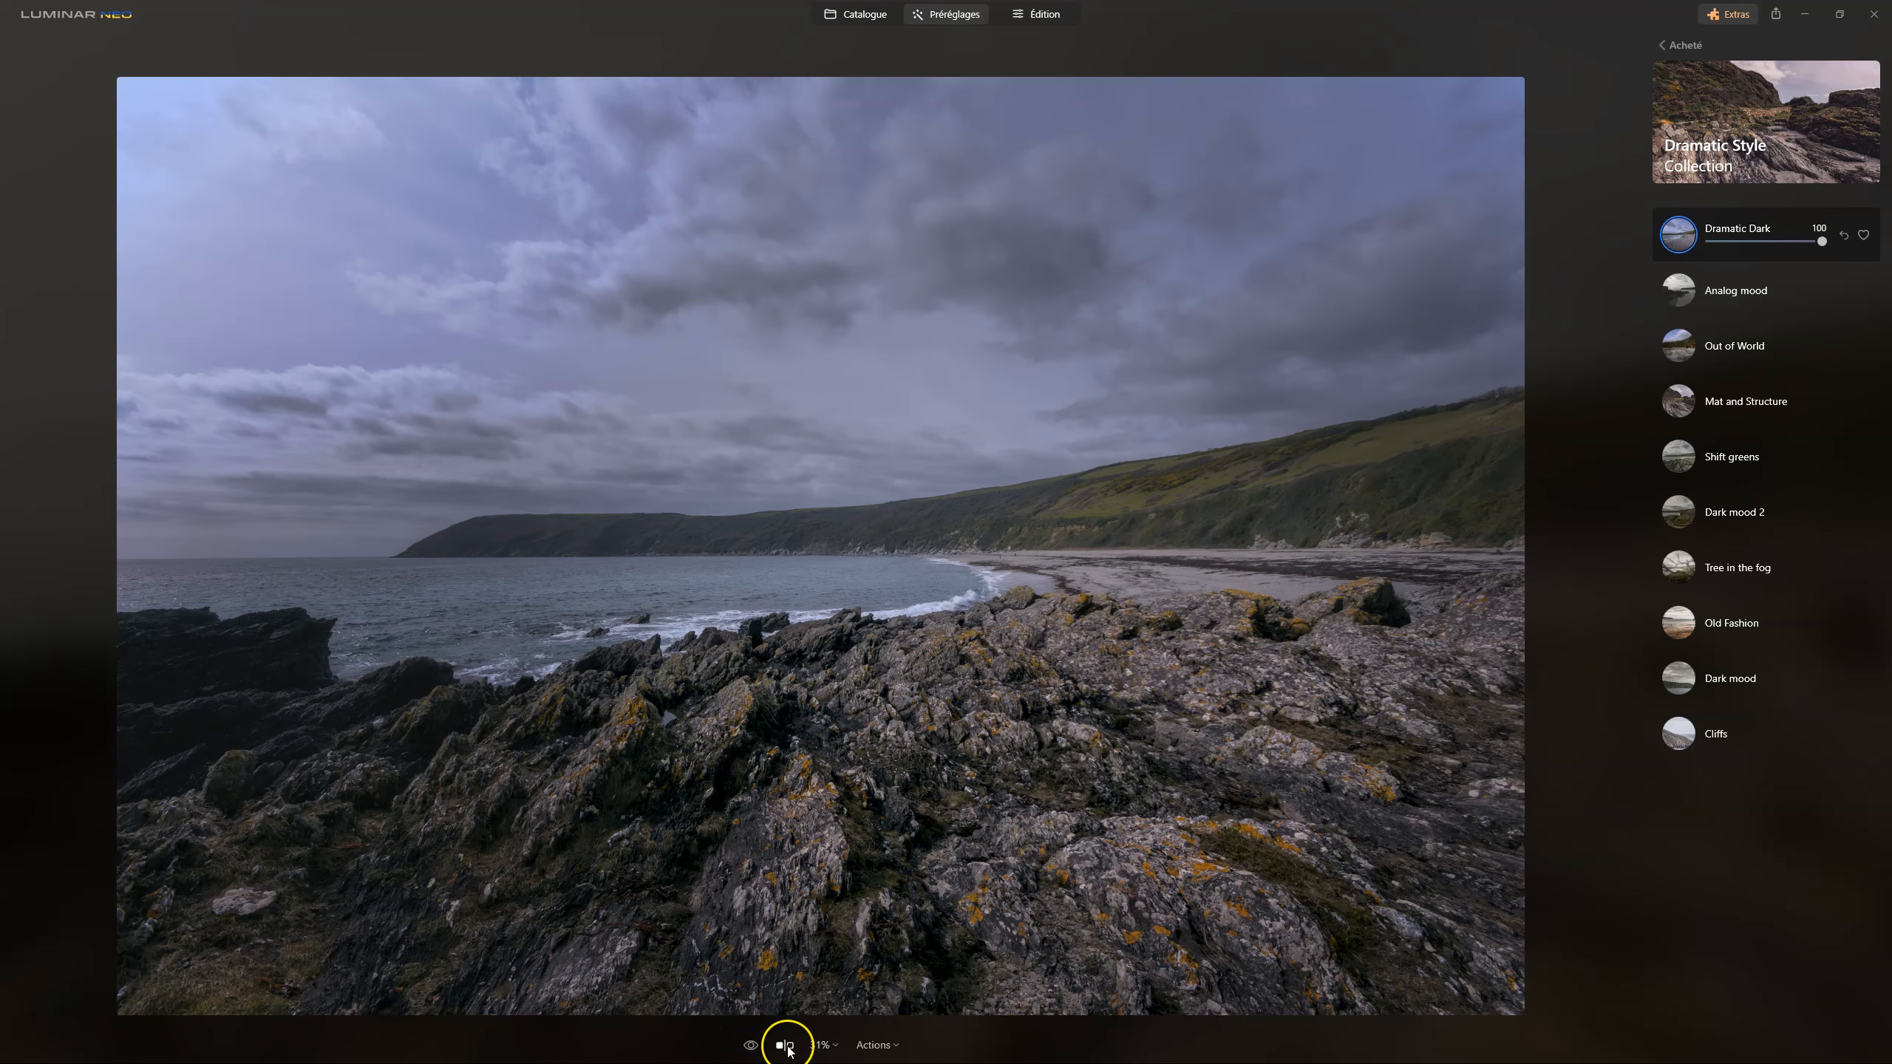
left_click(785, 1045)
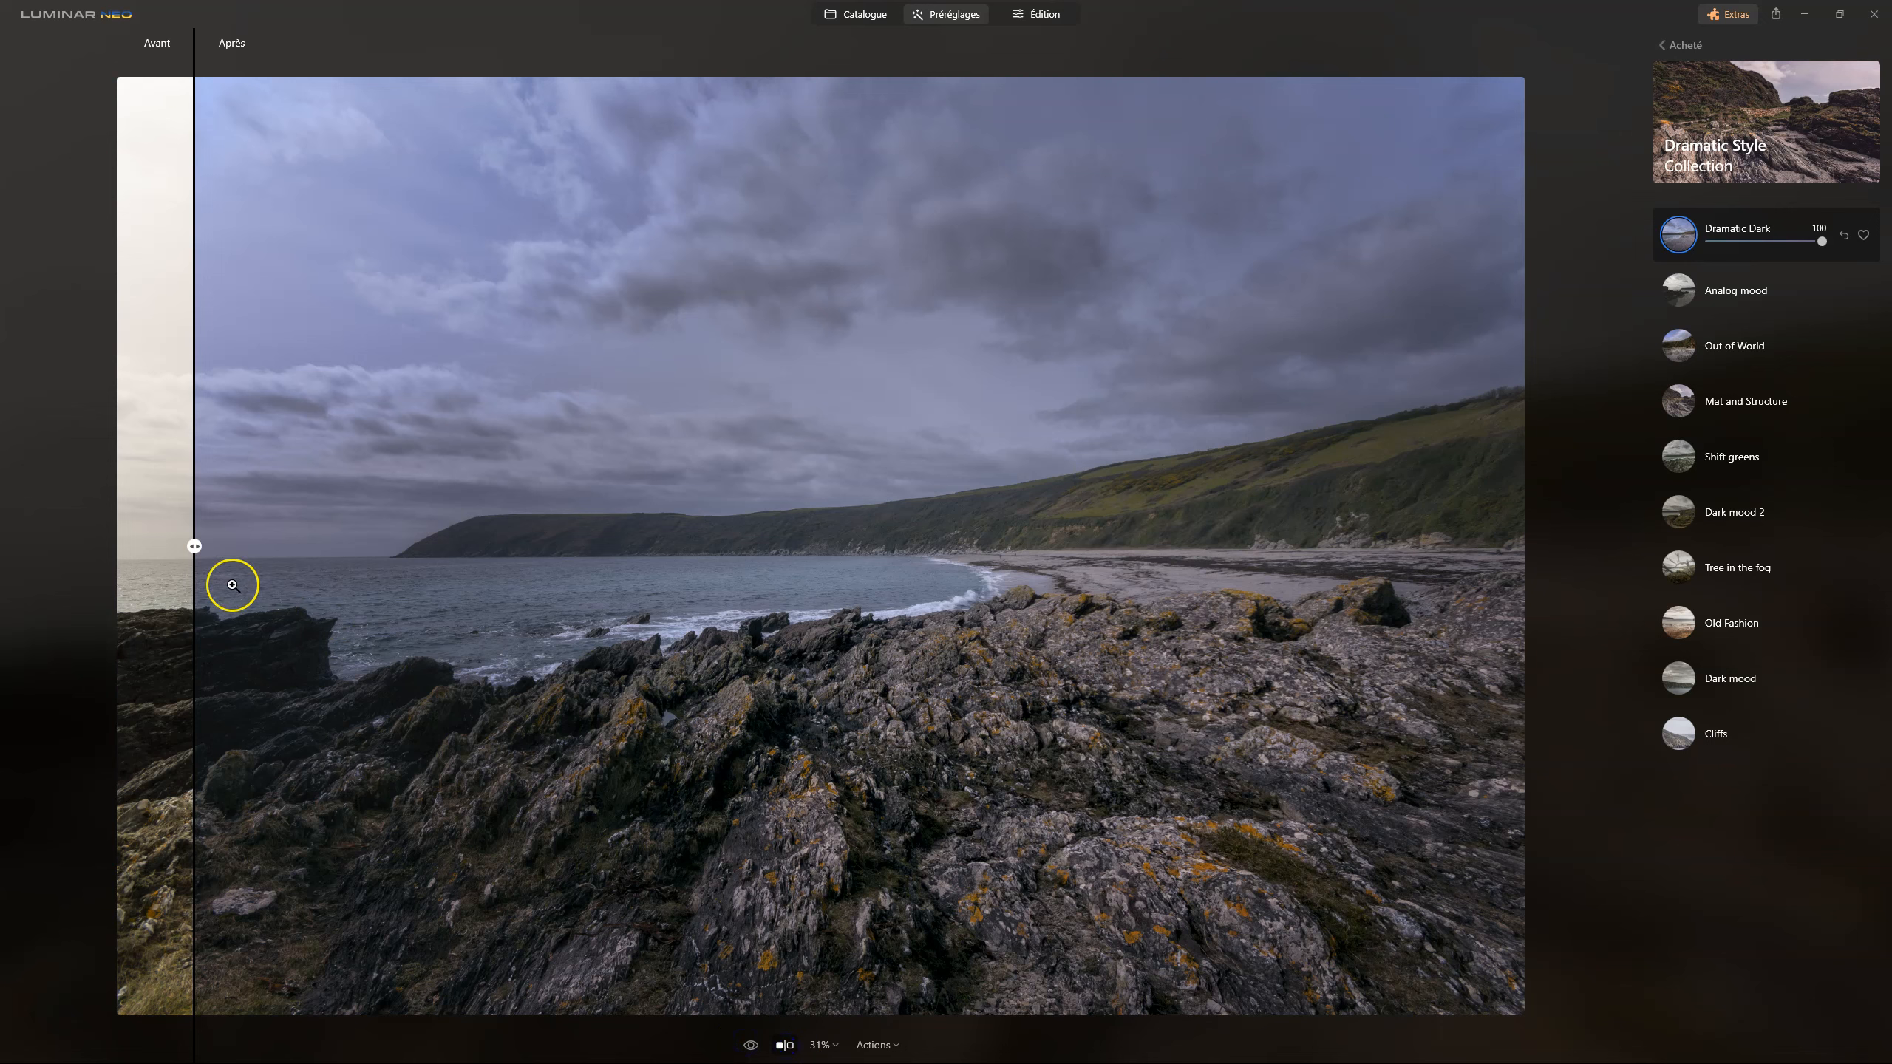
left_click_drag(197, 557, 292, 559)
left_click(784, 1045)
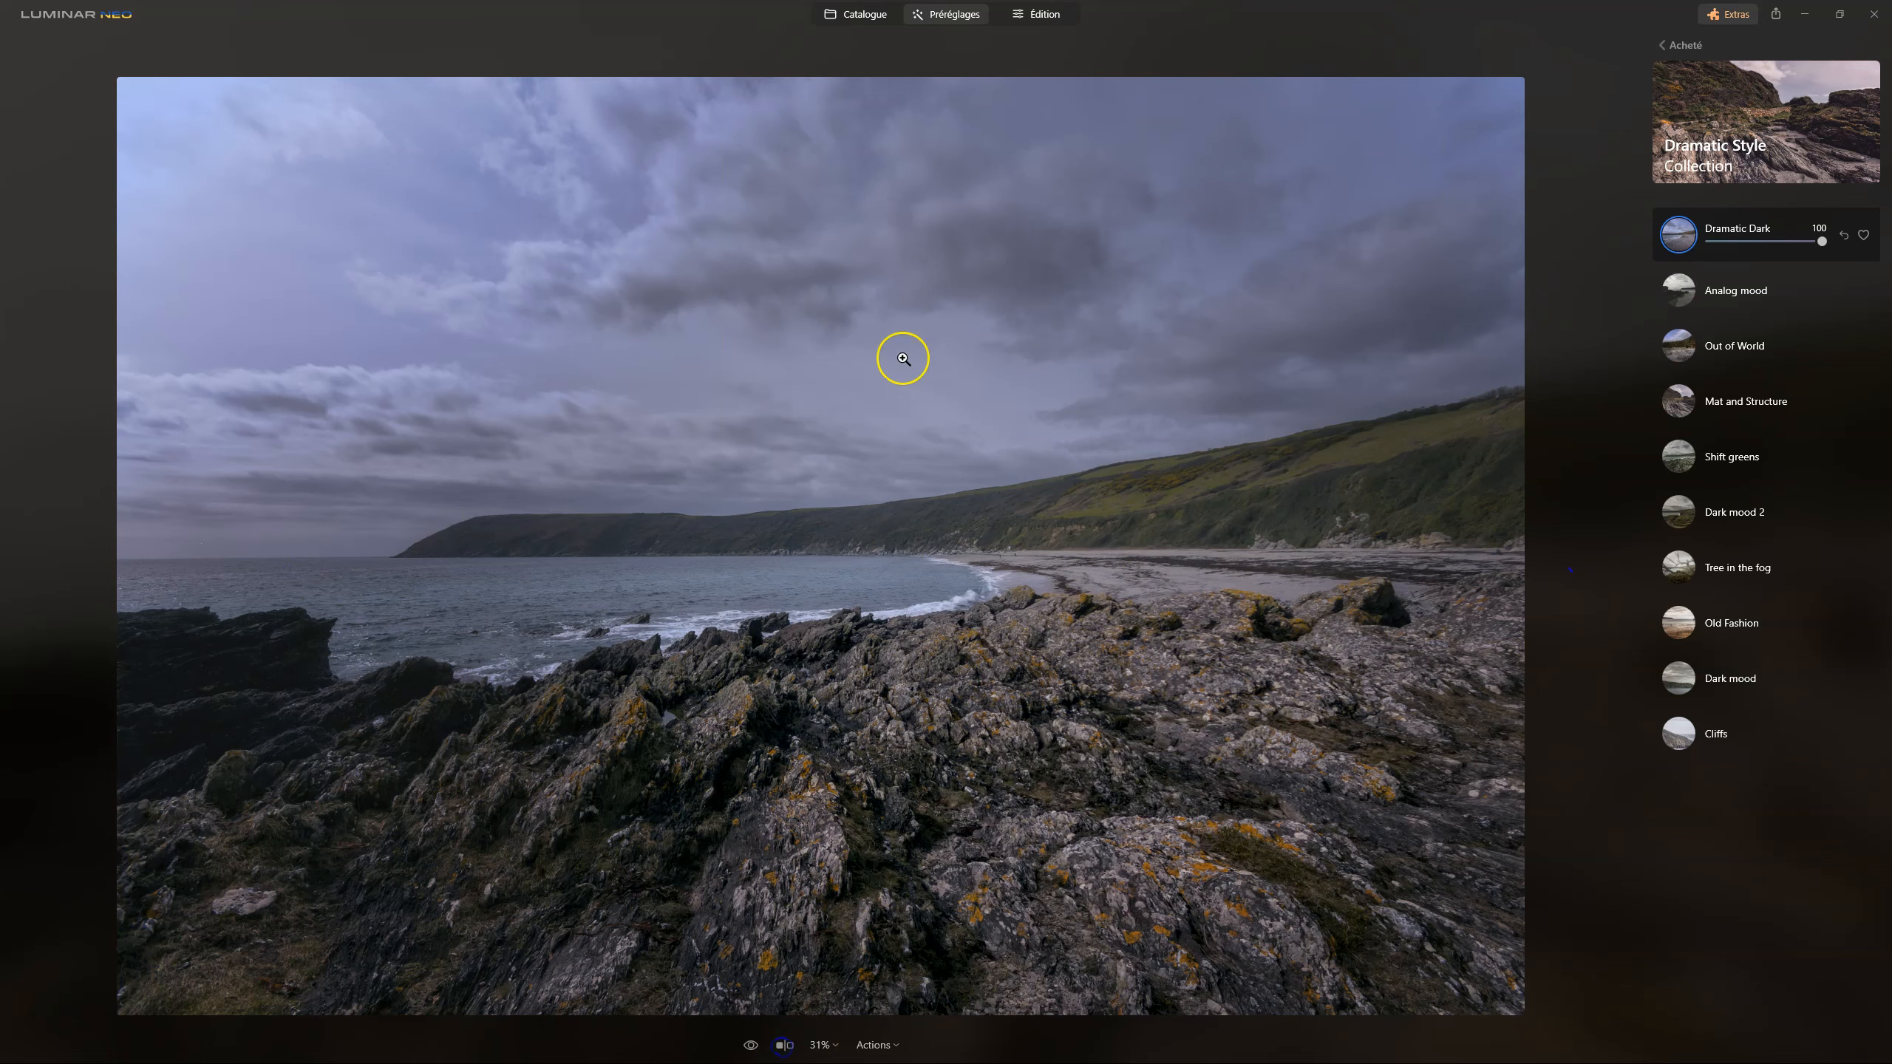
In the bay photo's Vignetage modification, choose a subject point on the foreground rocks and set Quantité to -10
left_click(1050, 15)
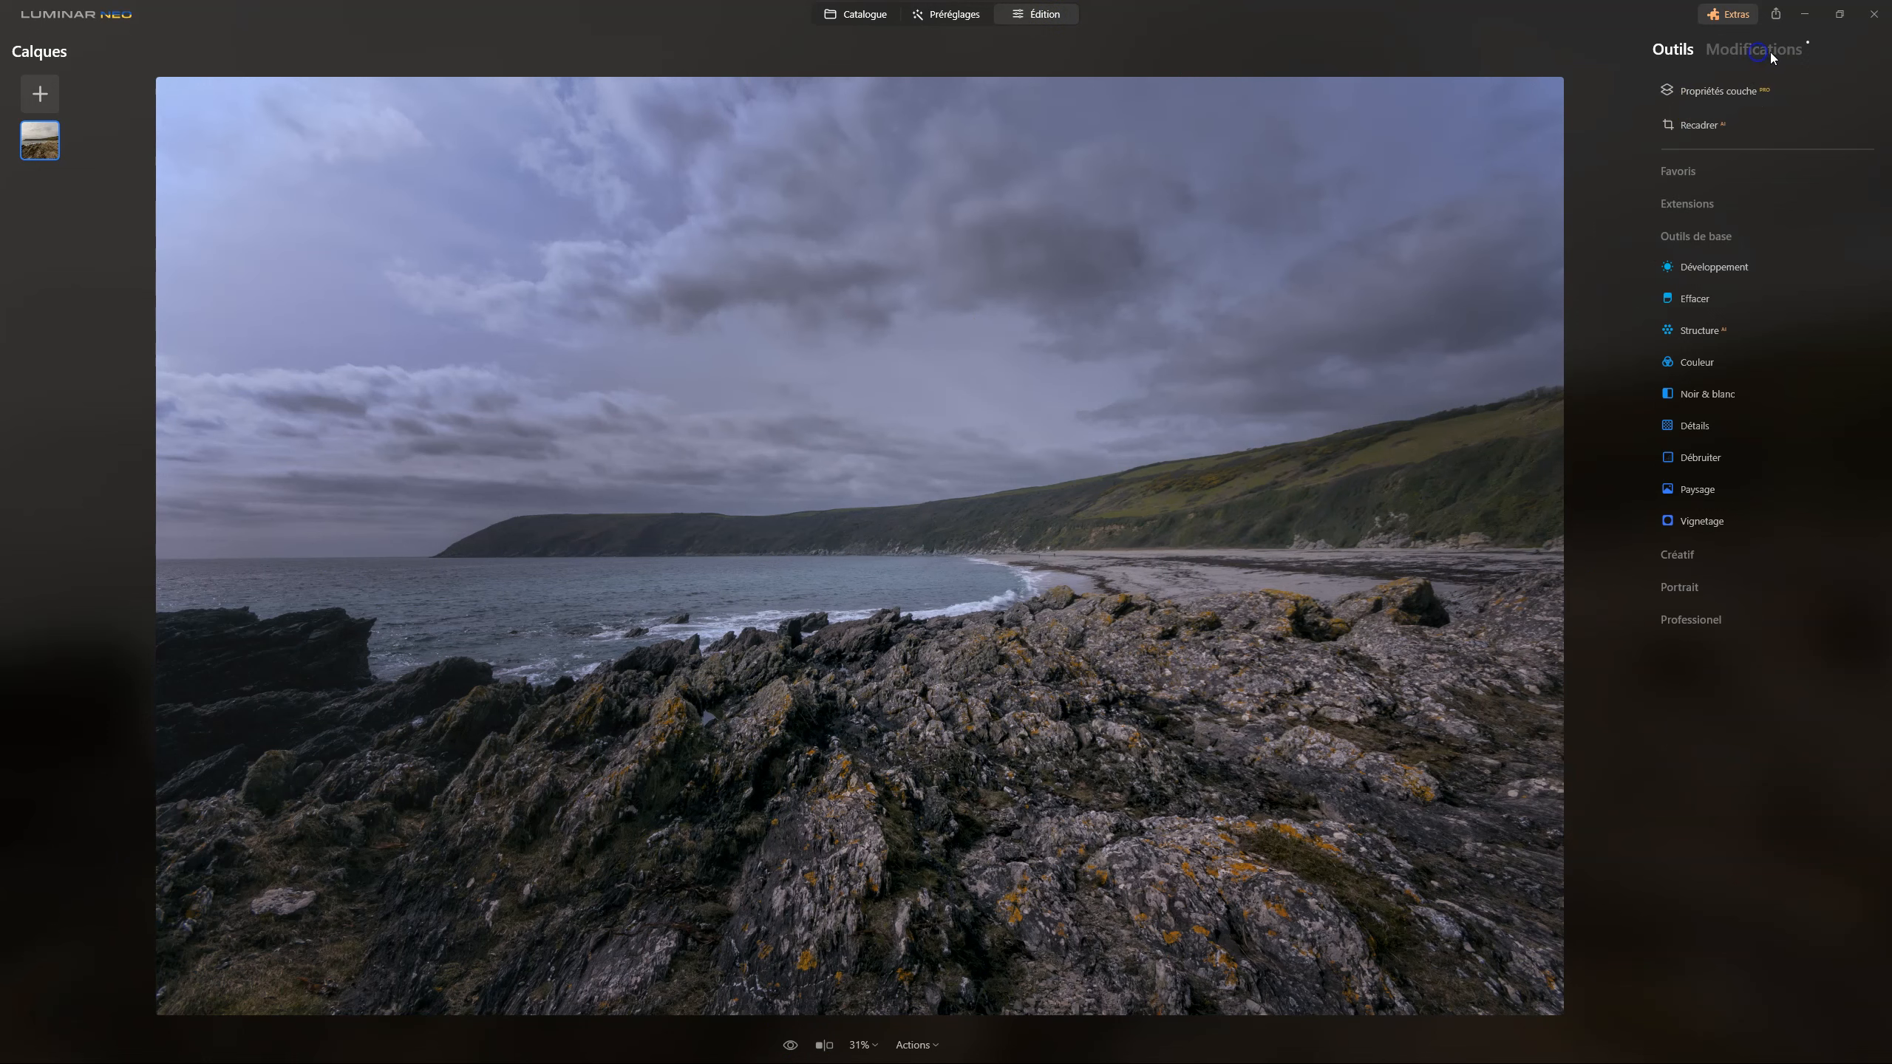
left_click(1768, 52)
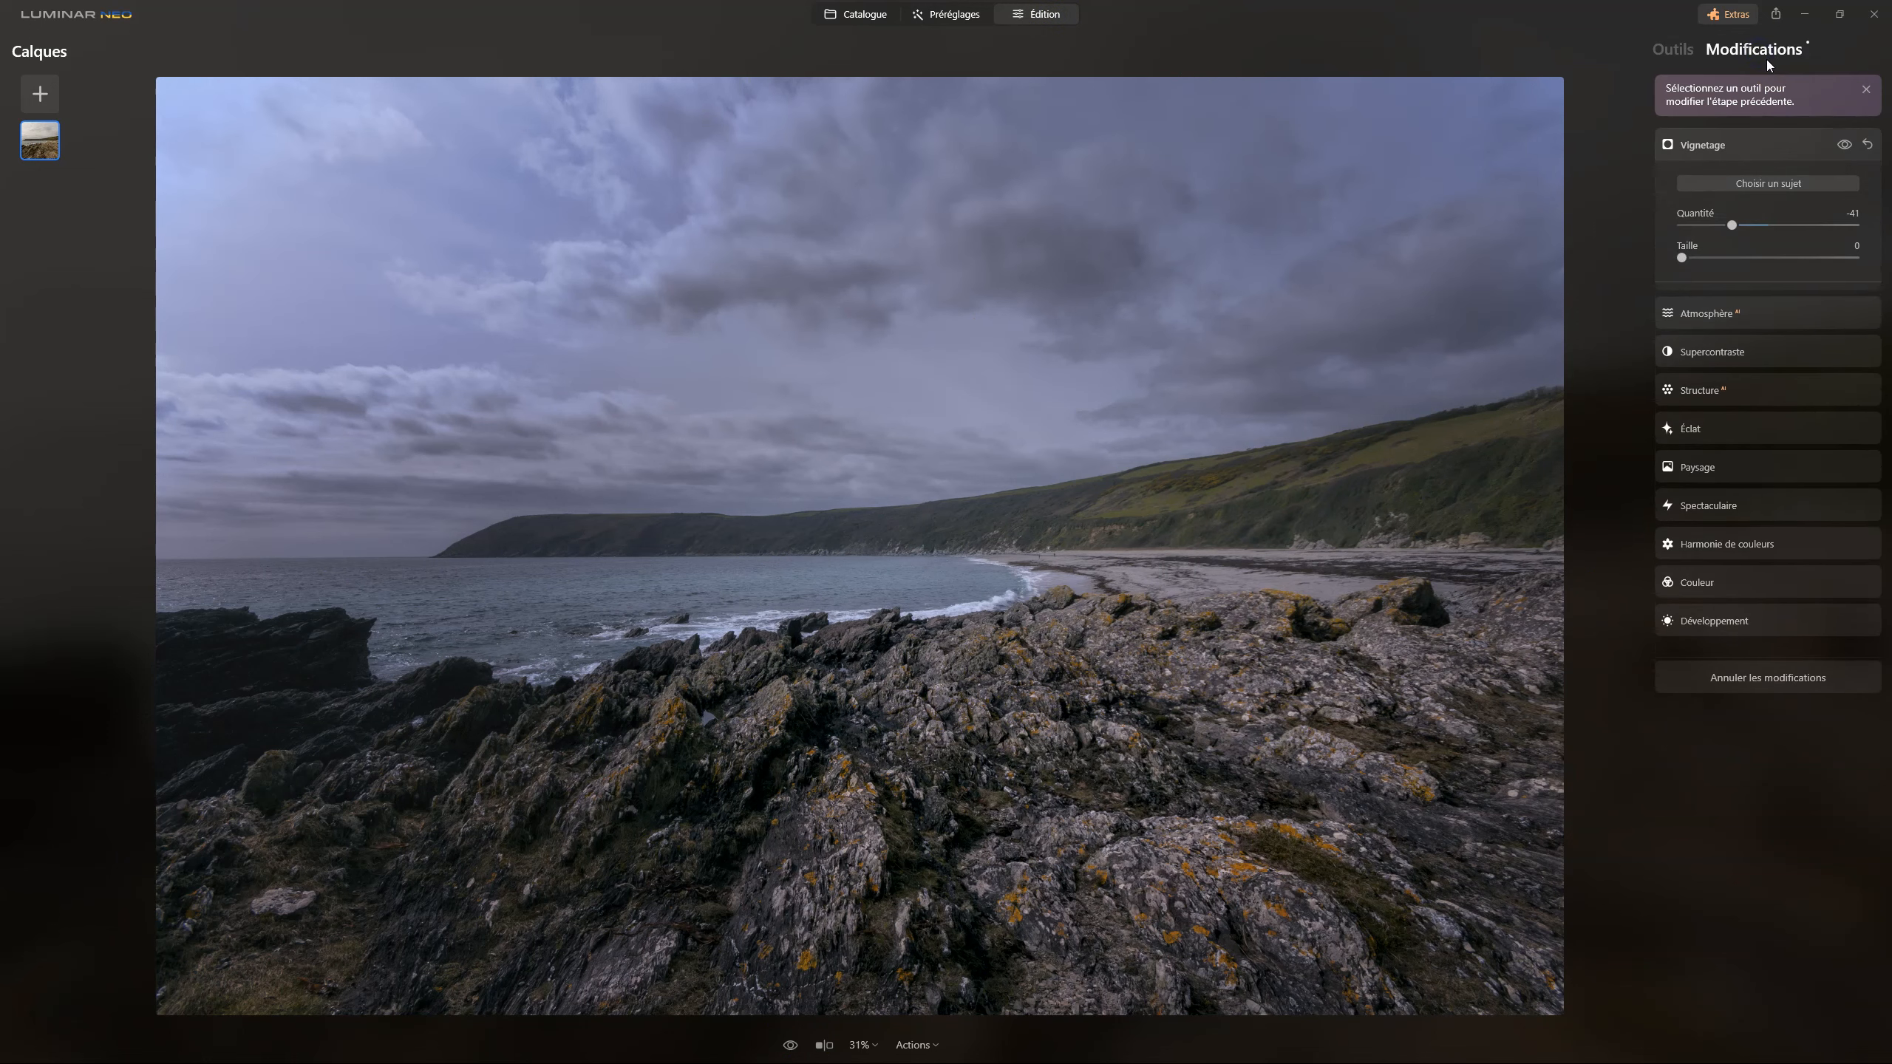
left_click(1747, 183)
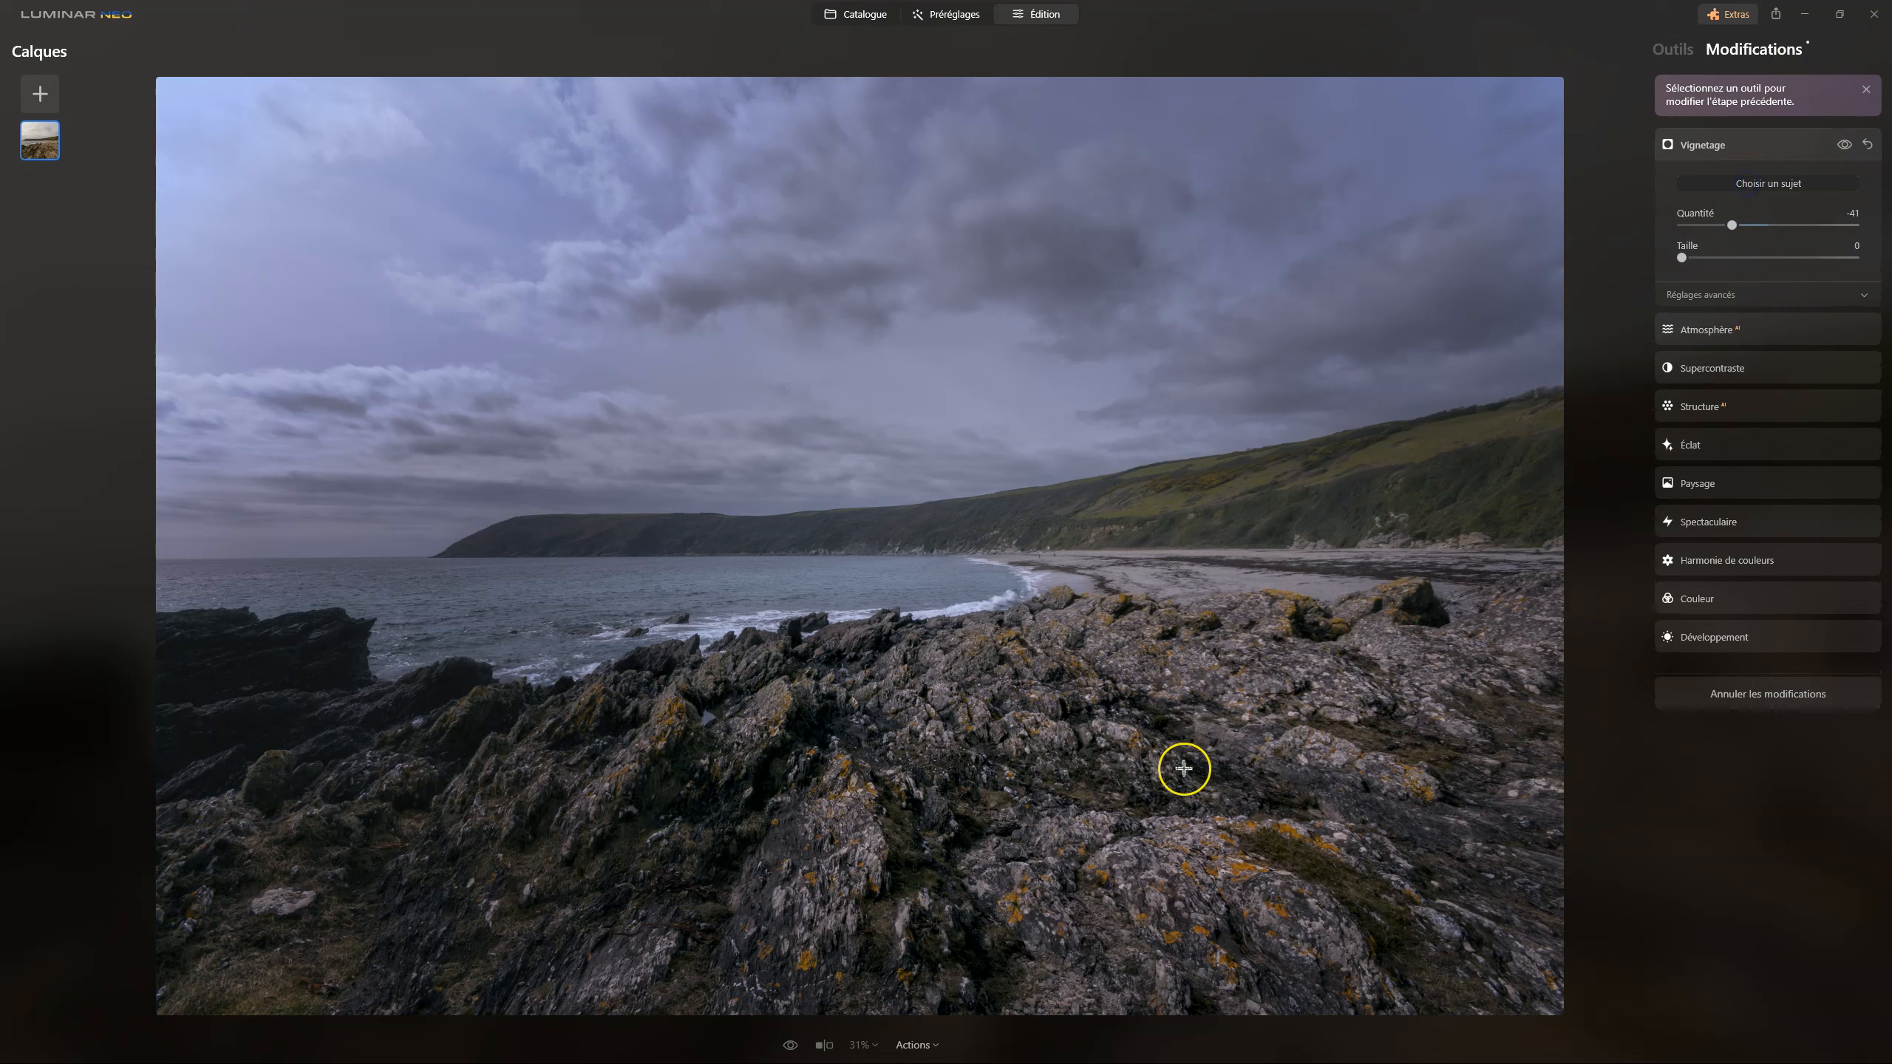
left_click(832, 781)
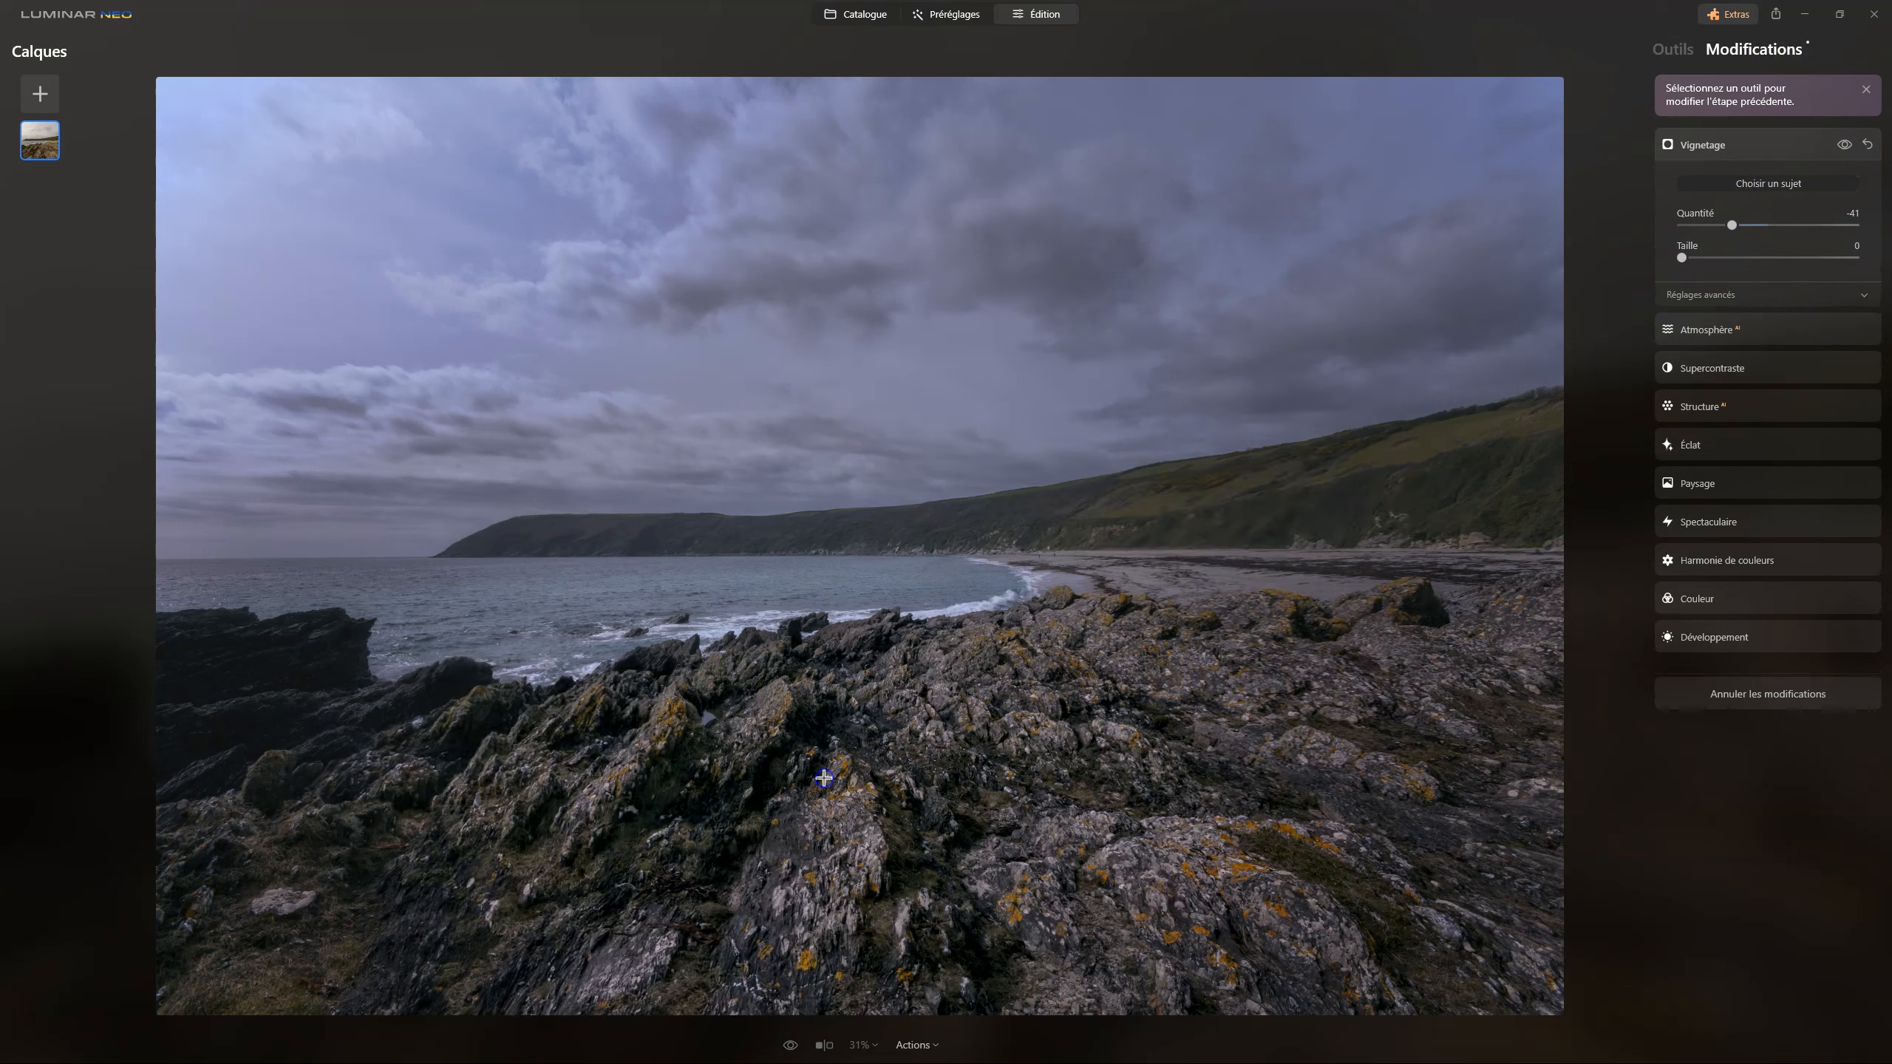
left_click(1214, 555)
left_click_drag(1730, 227, 1760, 227)
left_click(1355, 722)
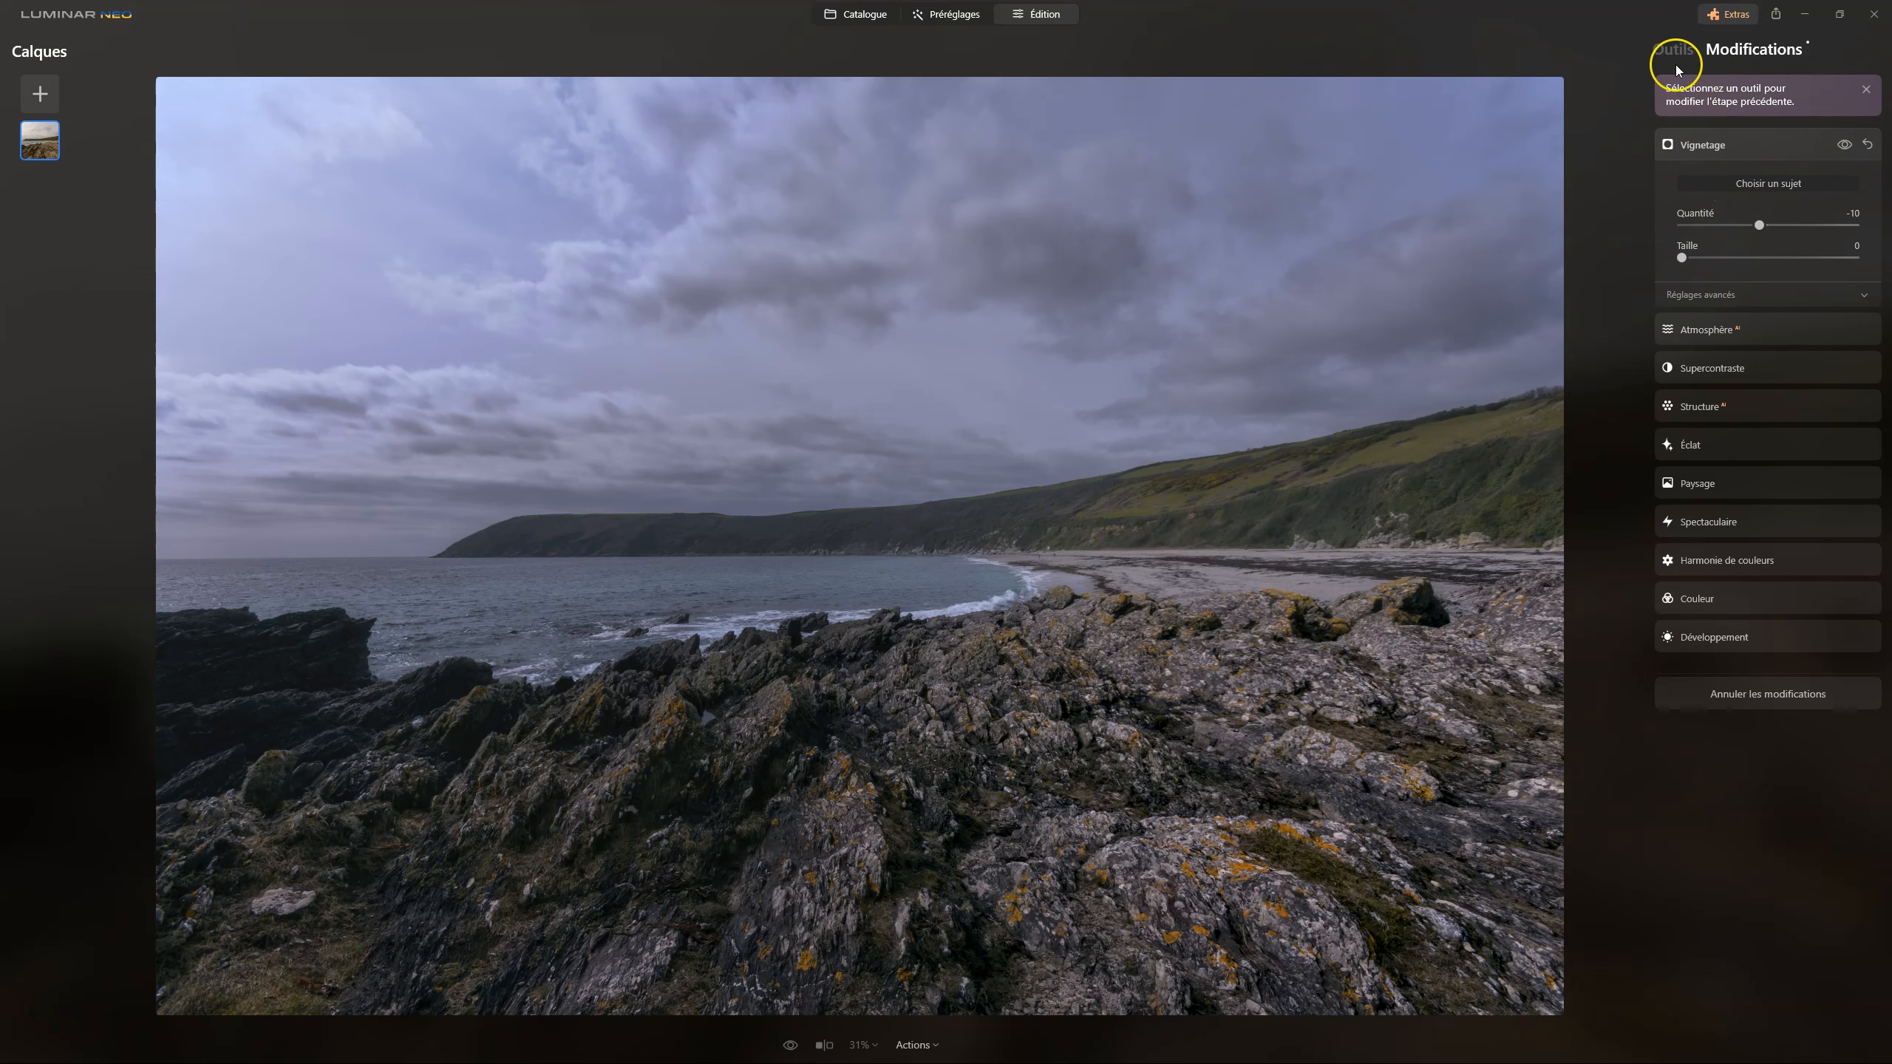
Replace the bay photo's preset with Mat and Structure at a strength of 59 and compare it with the original
left_click(963, 27)
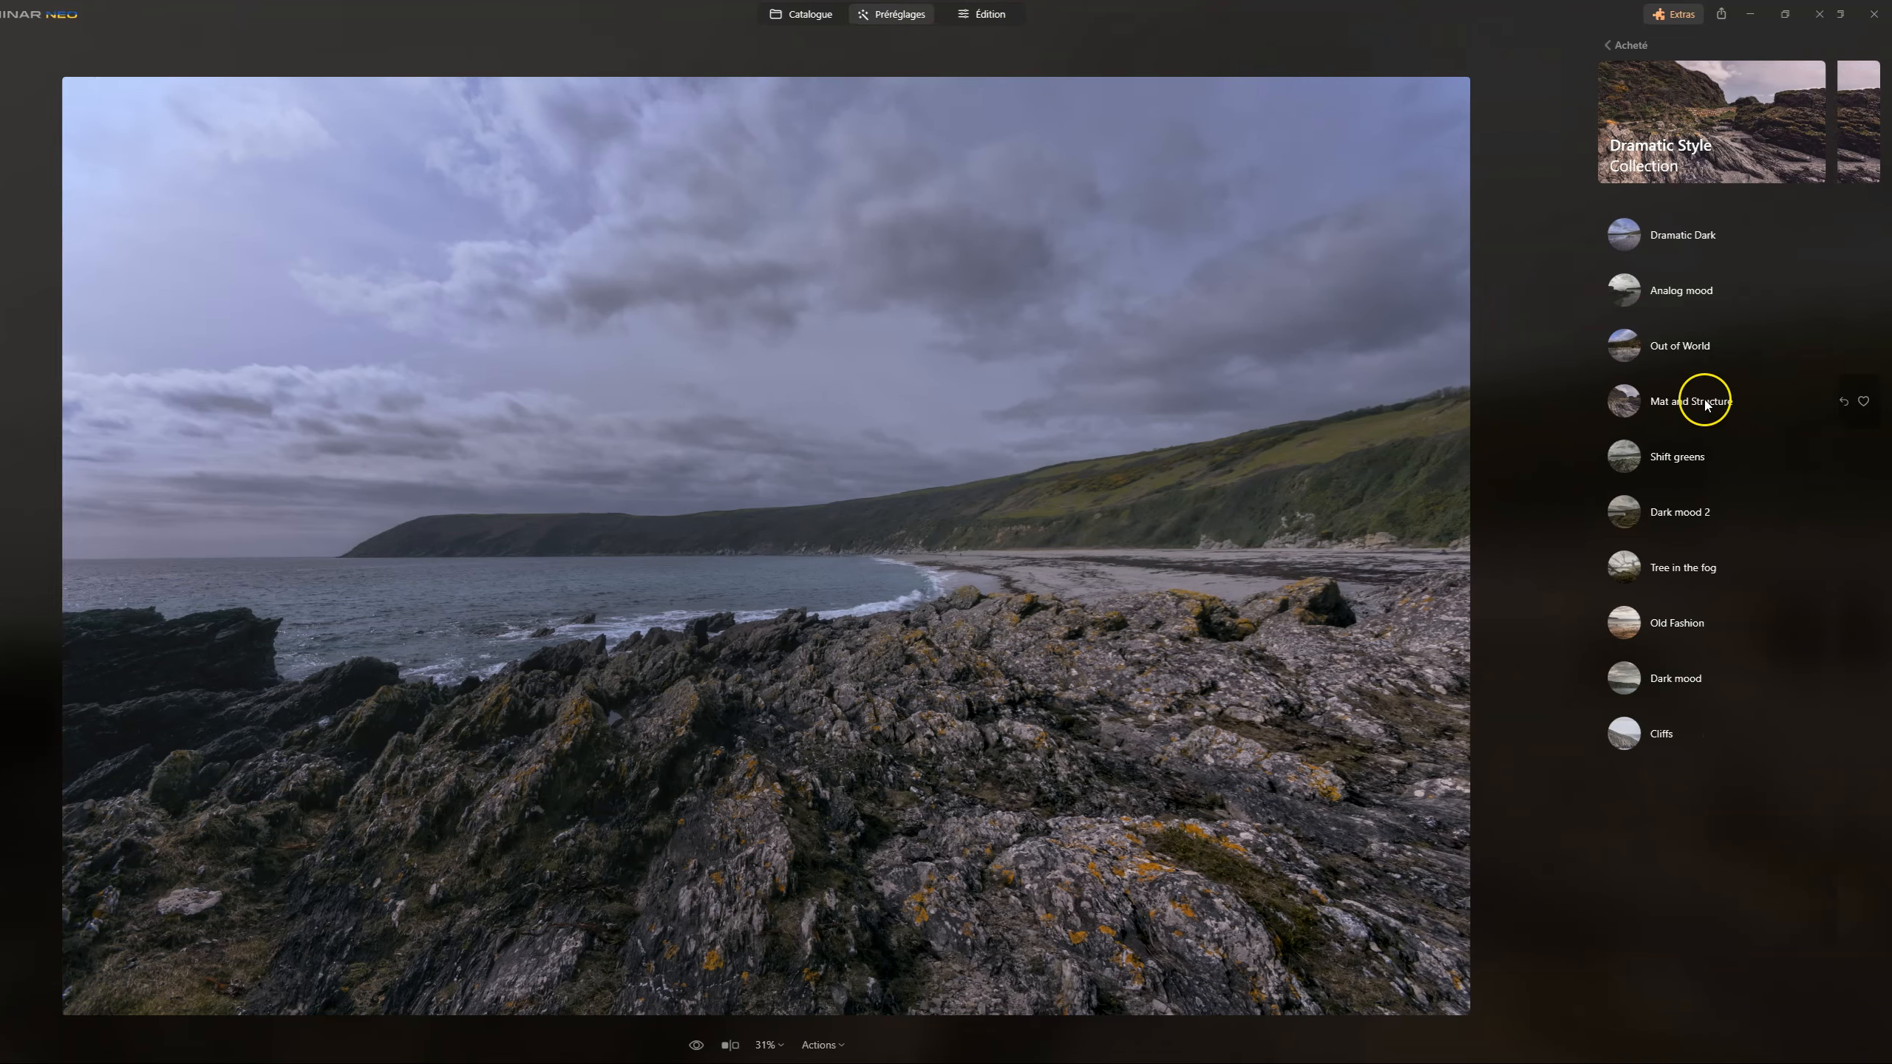
left_click(1713, 402)
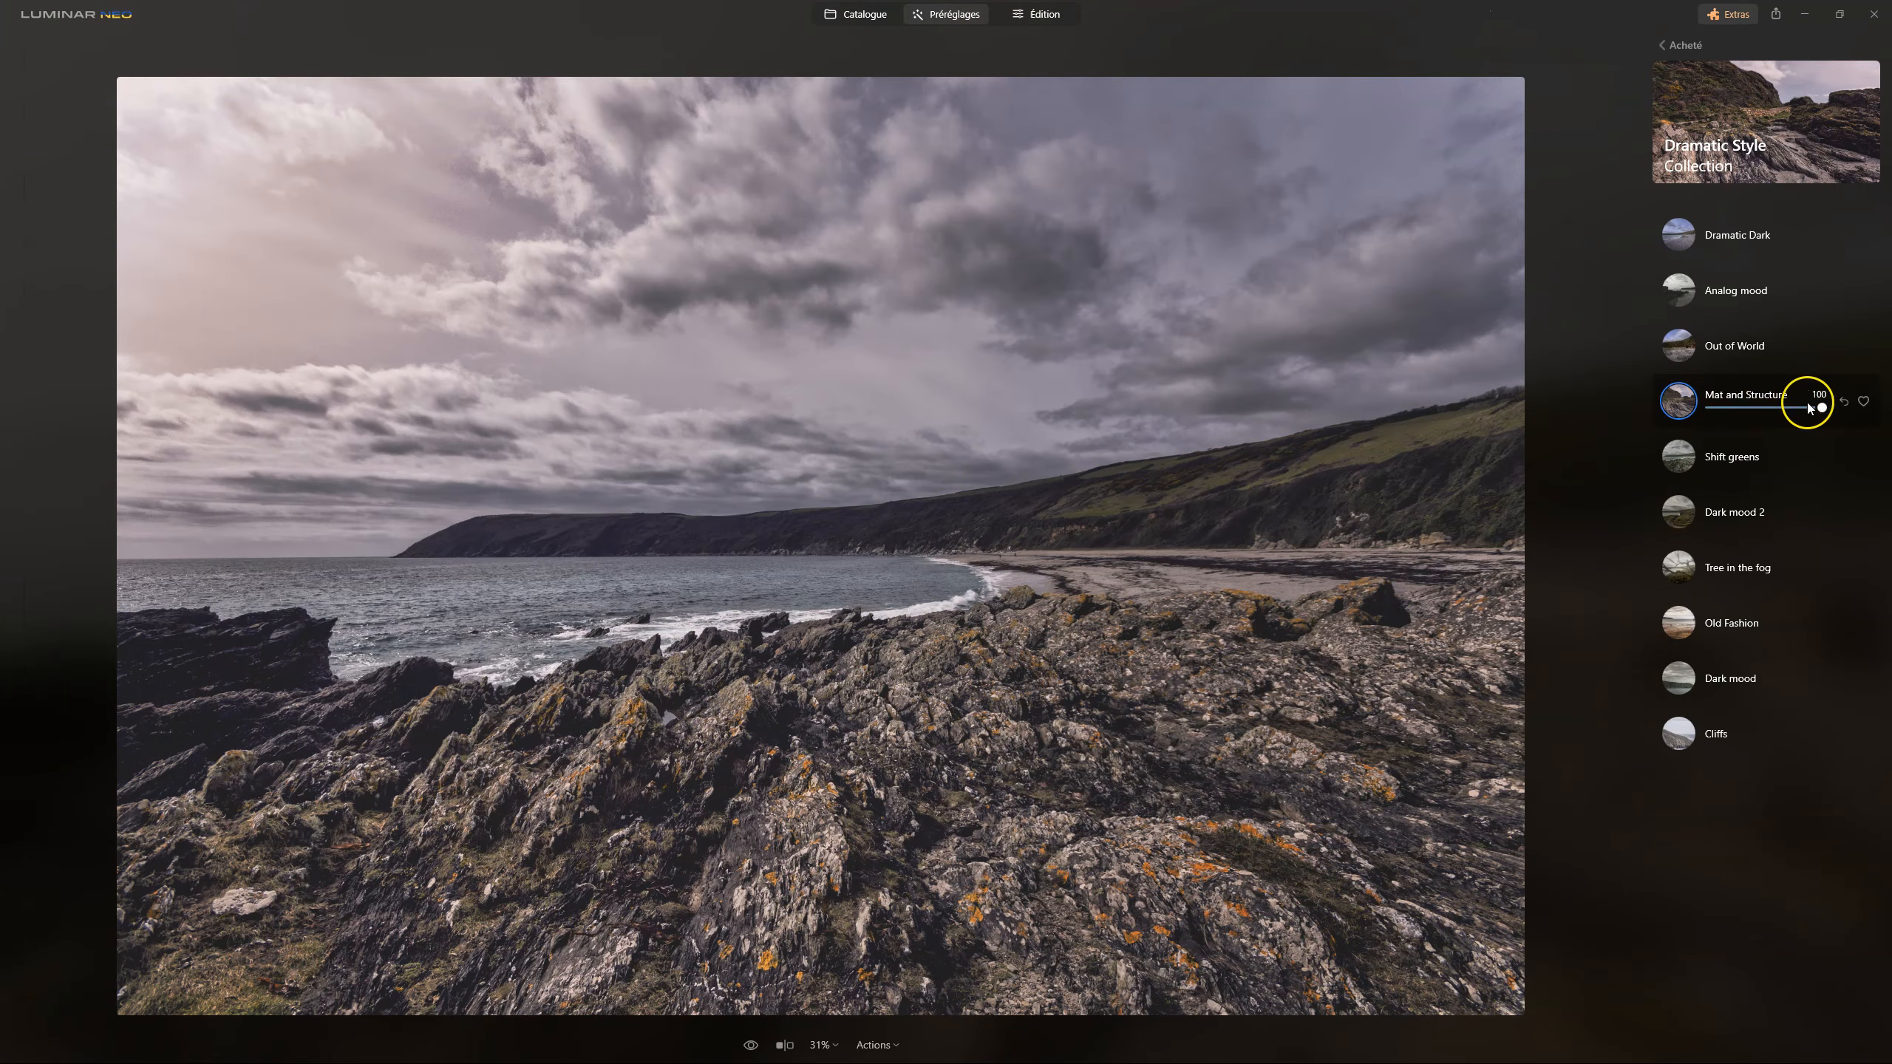
left_click_drag(1821, 411, 1776, 407)
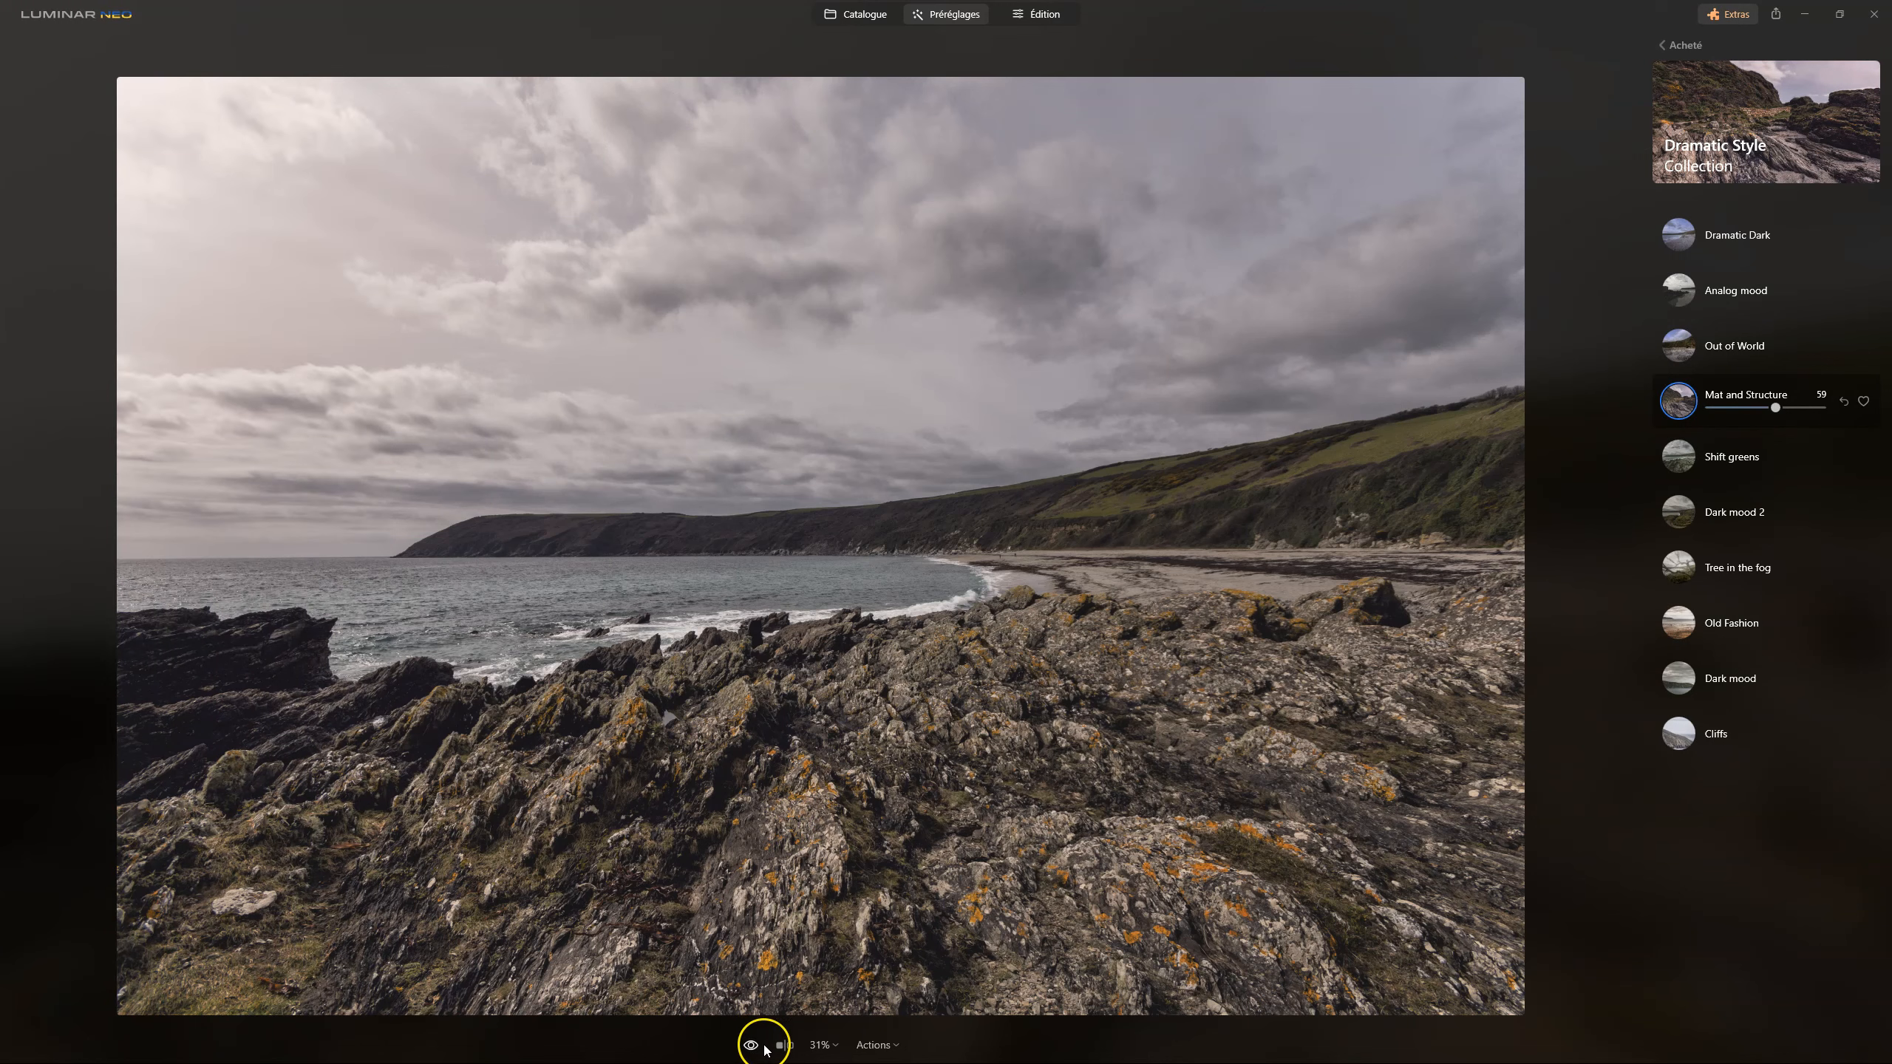
left_click(754, 1047)
left_click(753, 1047)
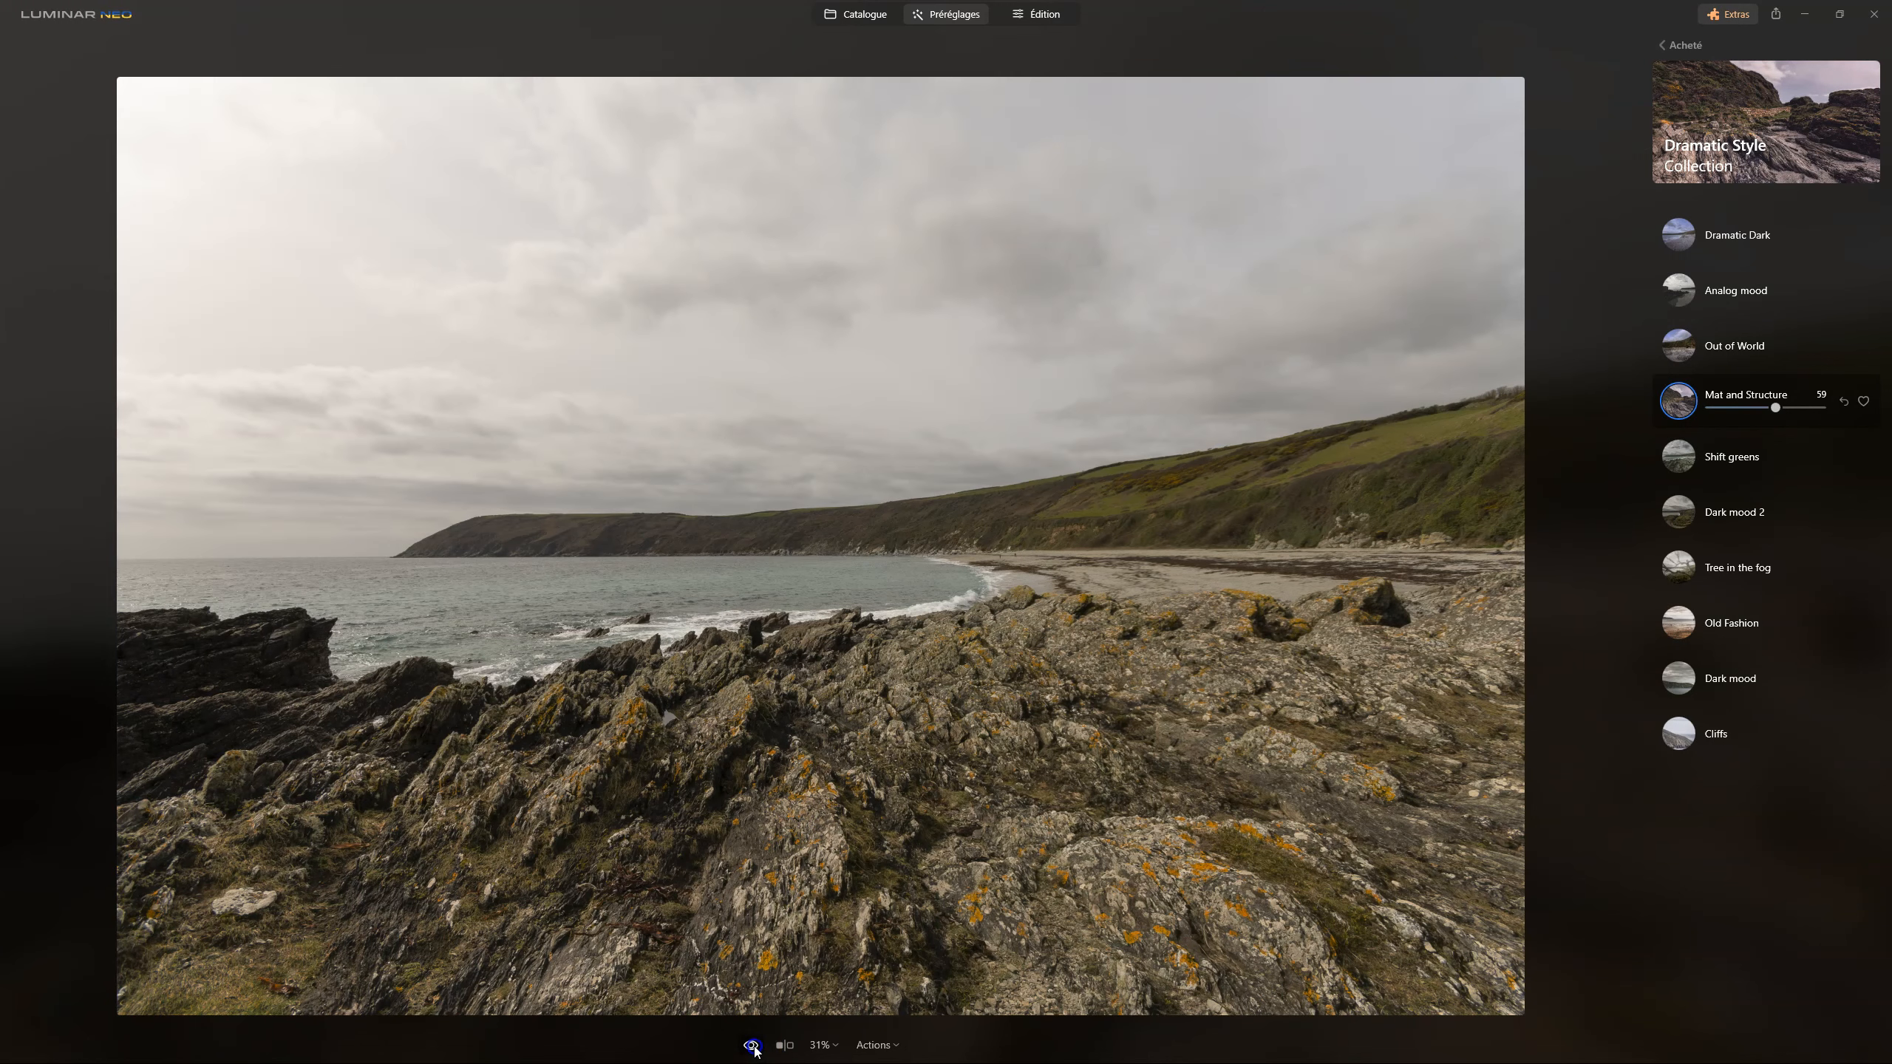
Preview Shift greens, apply the Dark mood 2 preset to the bay photo at a strength of 79 and compare it with the original
left_click(1680, 511)
left_click(1678, 453)
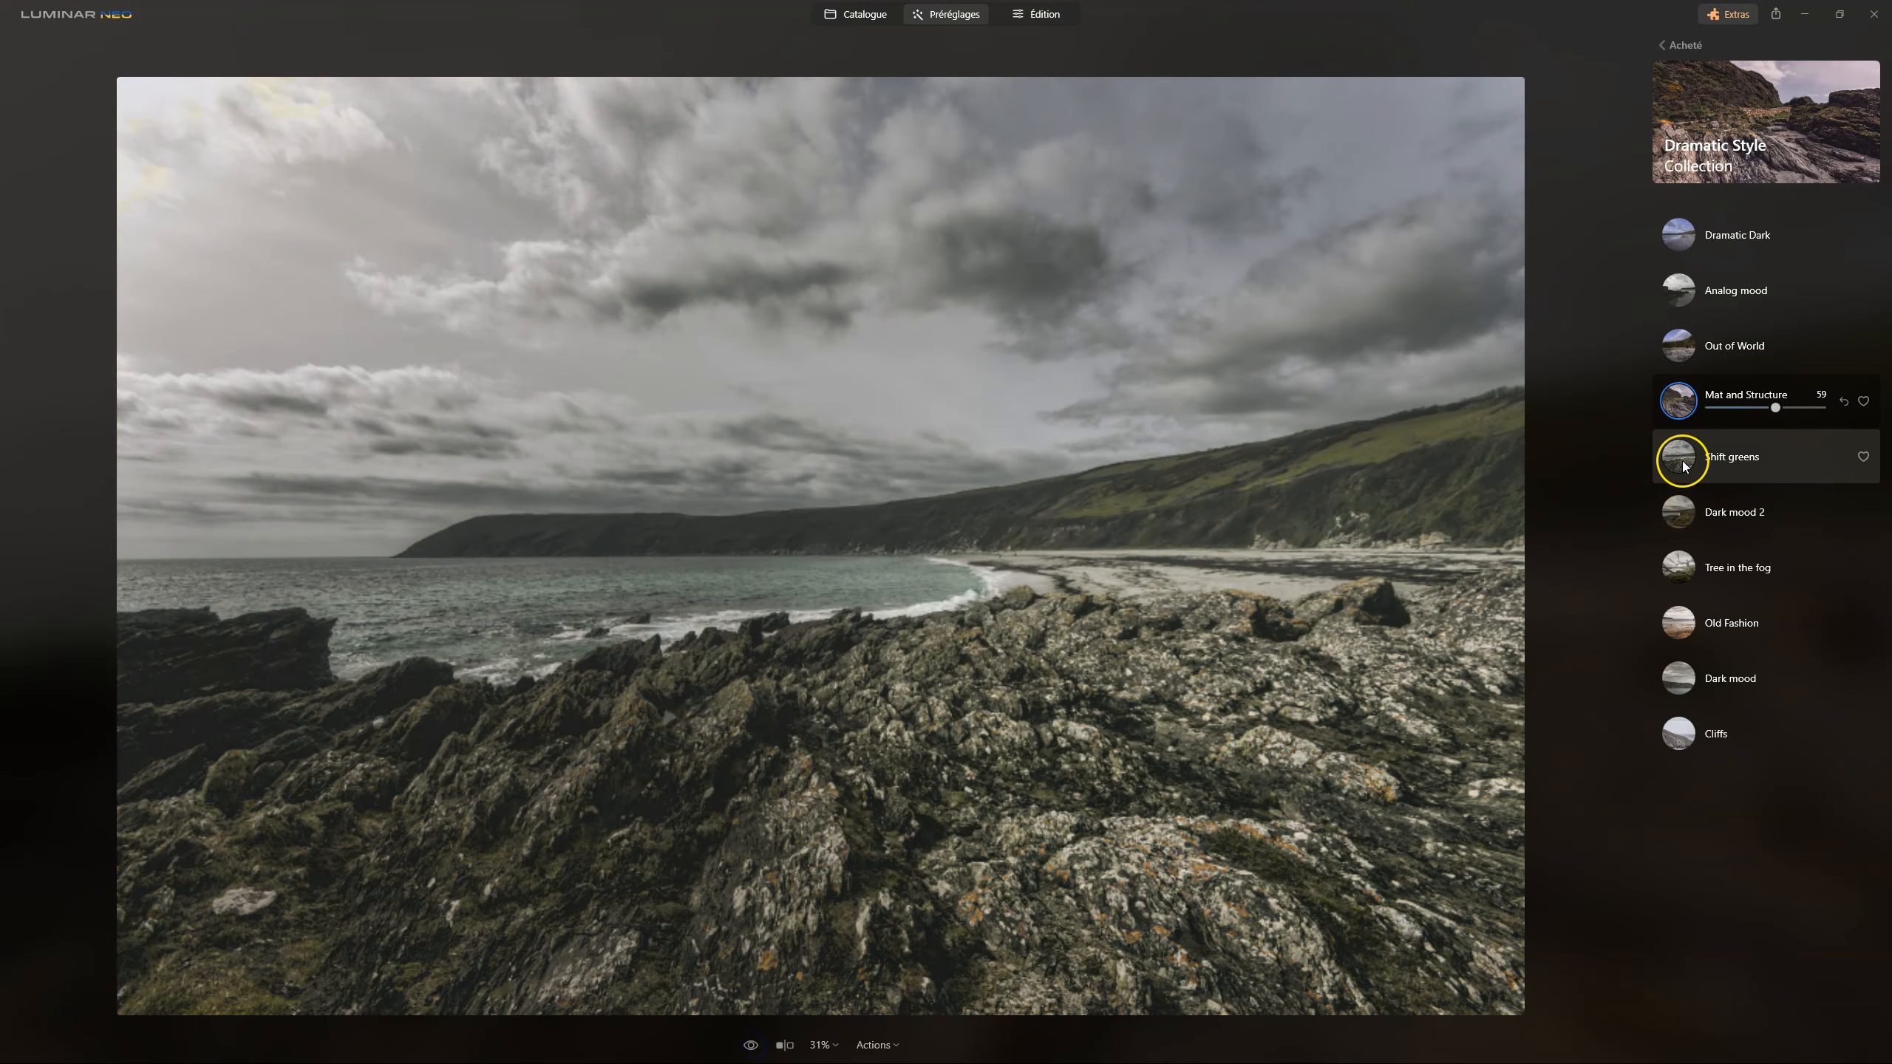
left_click(1688, 518)
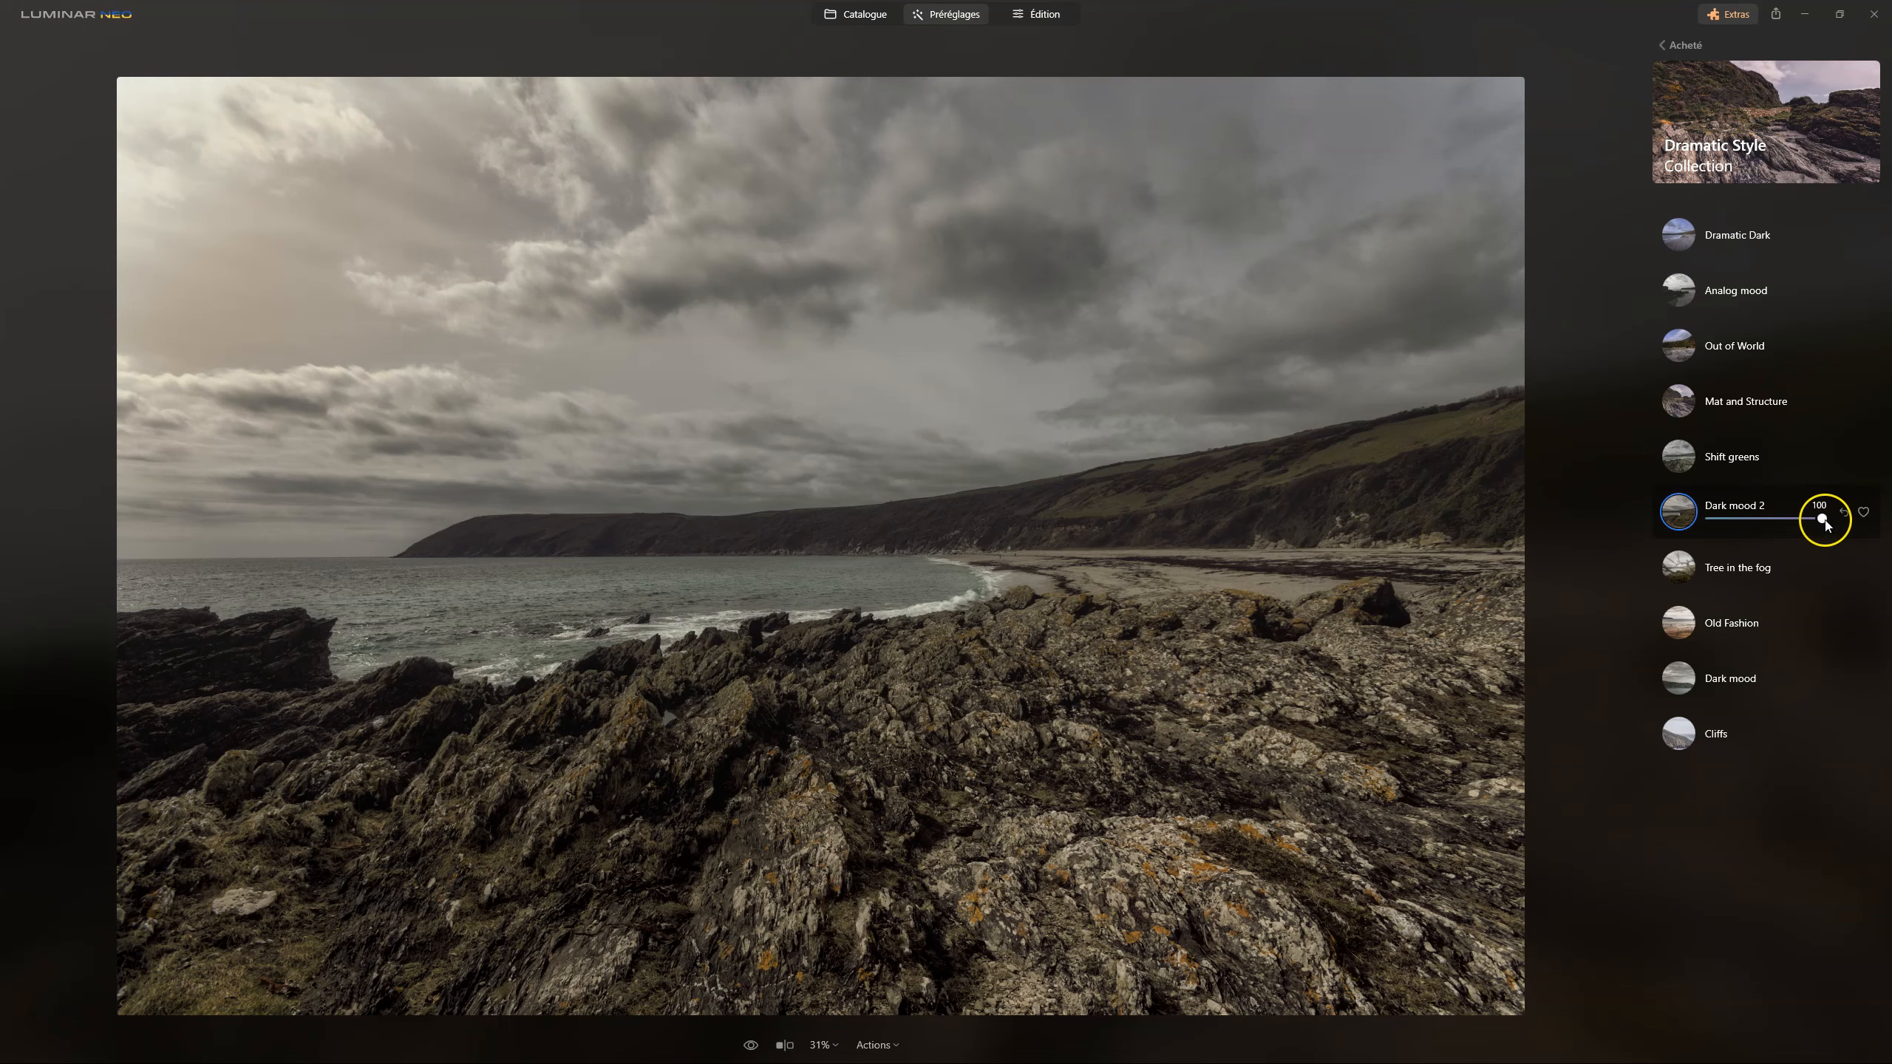
left_click_drag(1782, 518, 1798, 518)
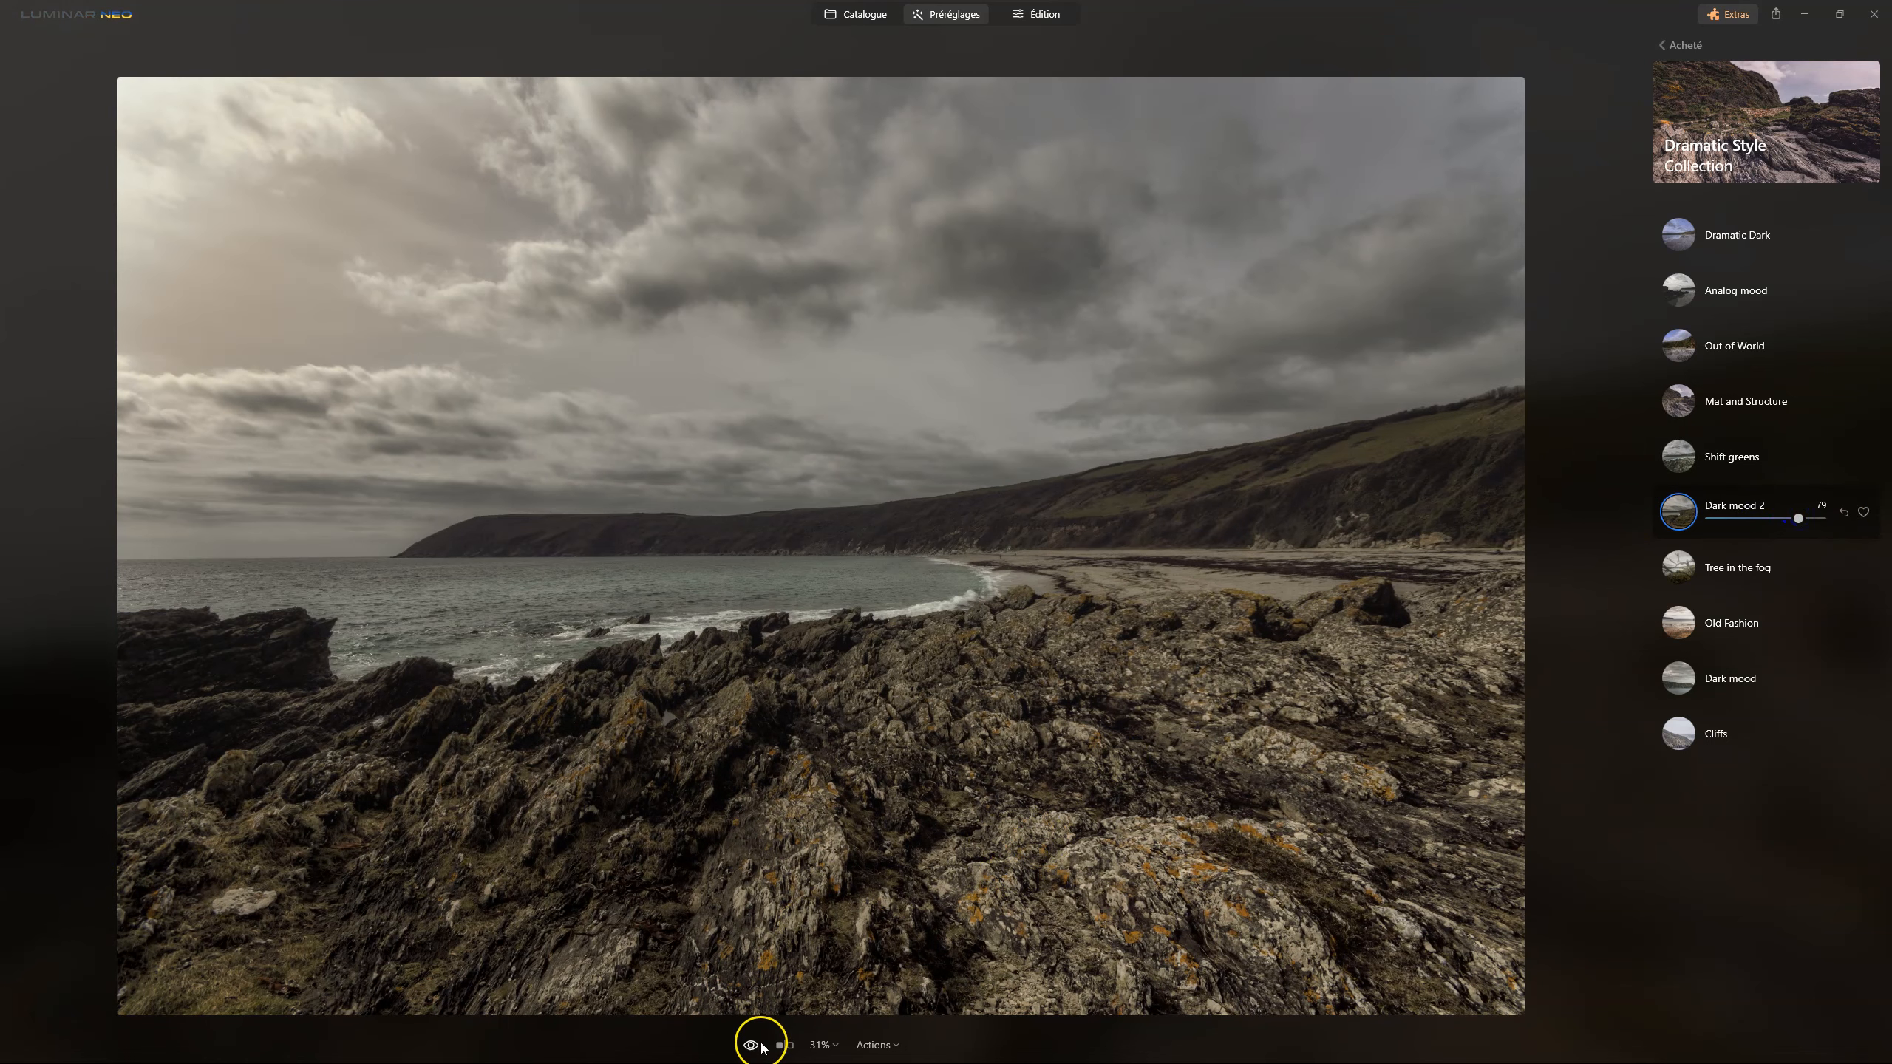
left_click(750, 1045)
left_click(751, 1045)
left_click(751, 1045)
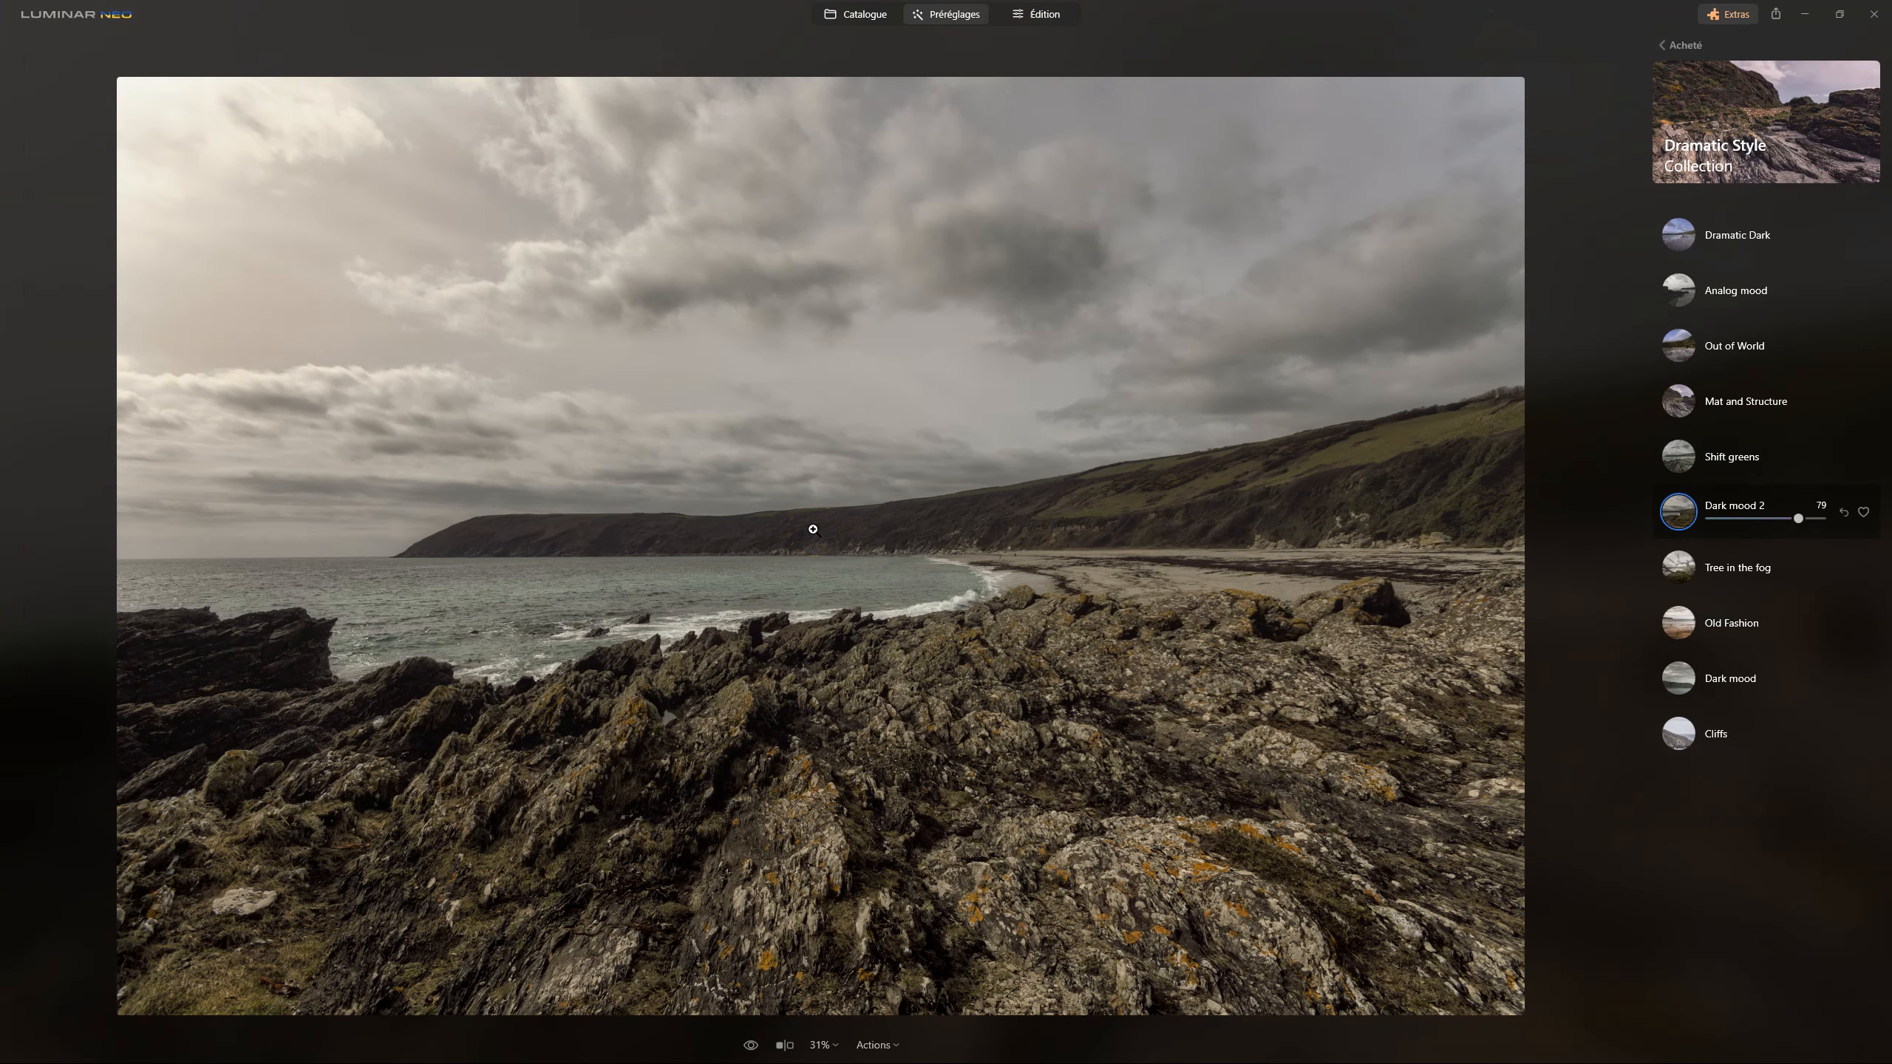
left_click(802, 530)
left_click(785, 541)
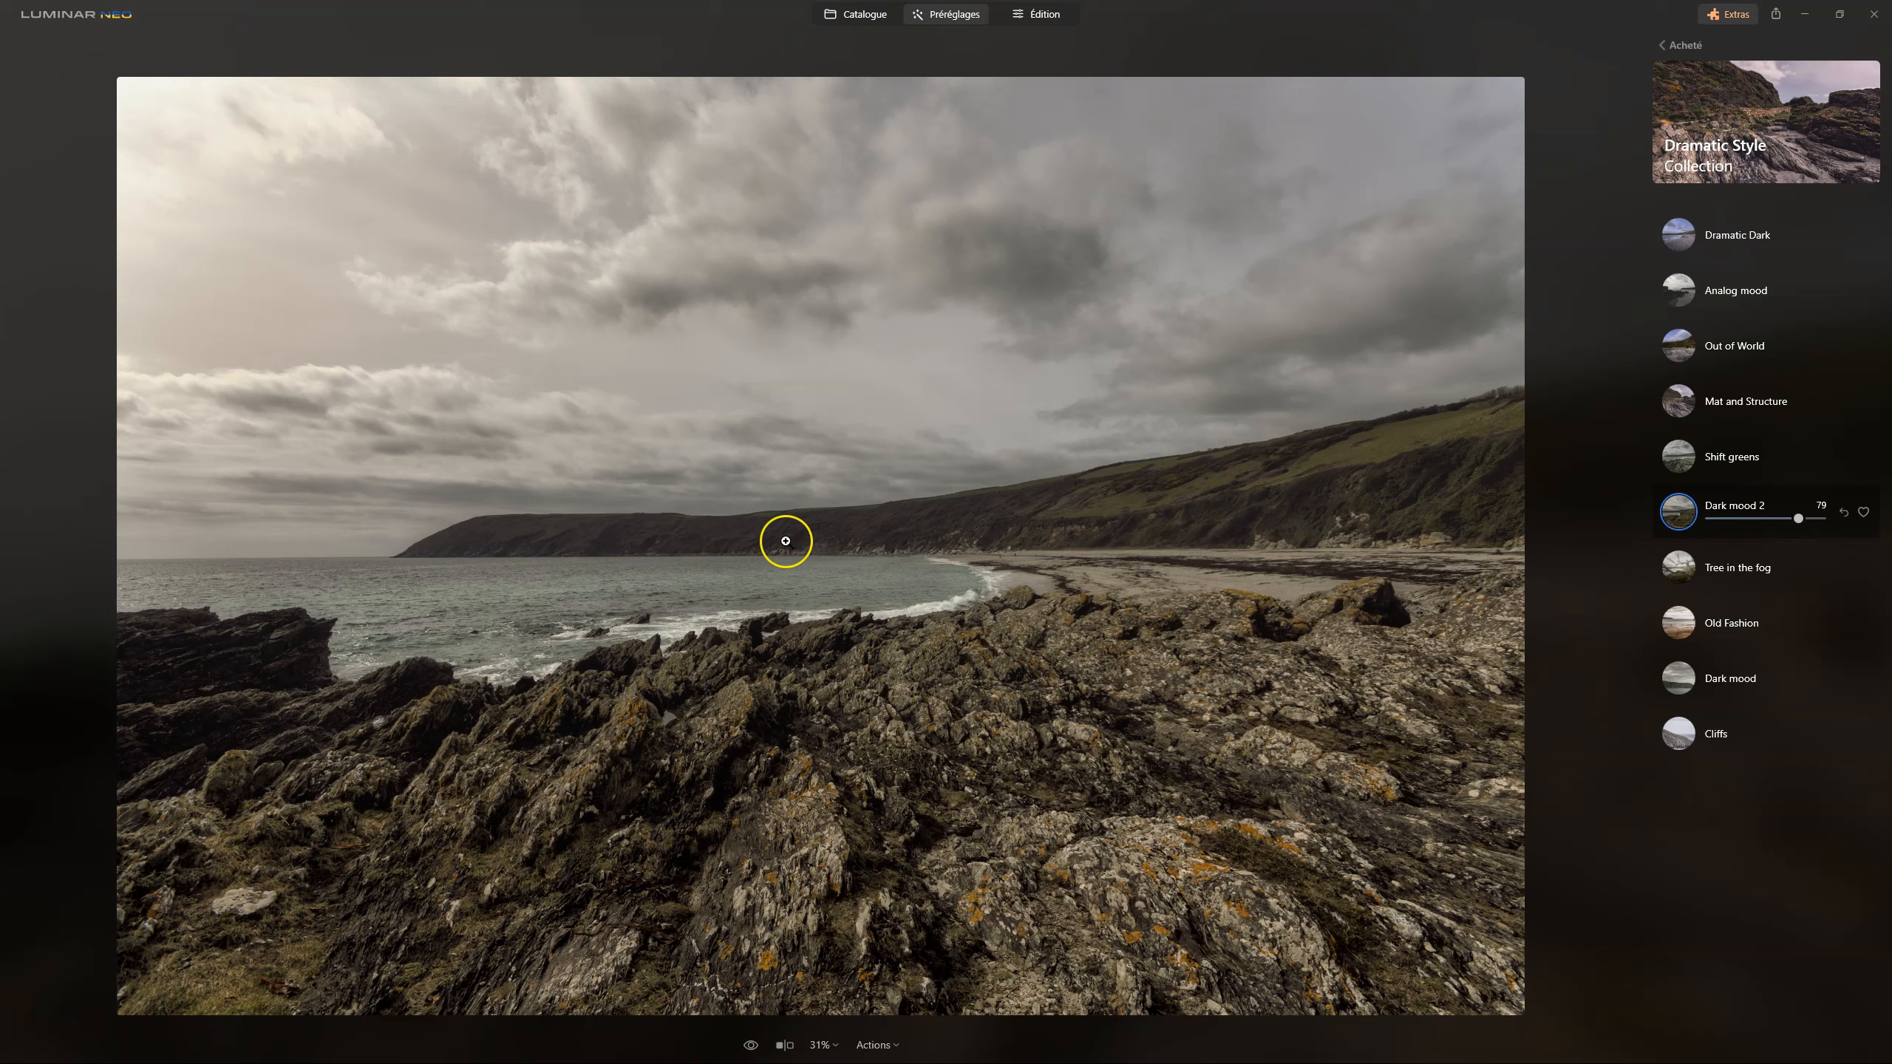